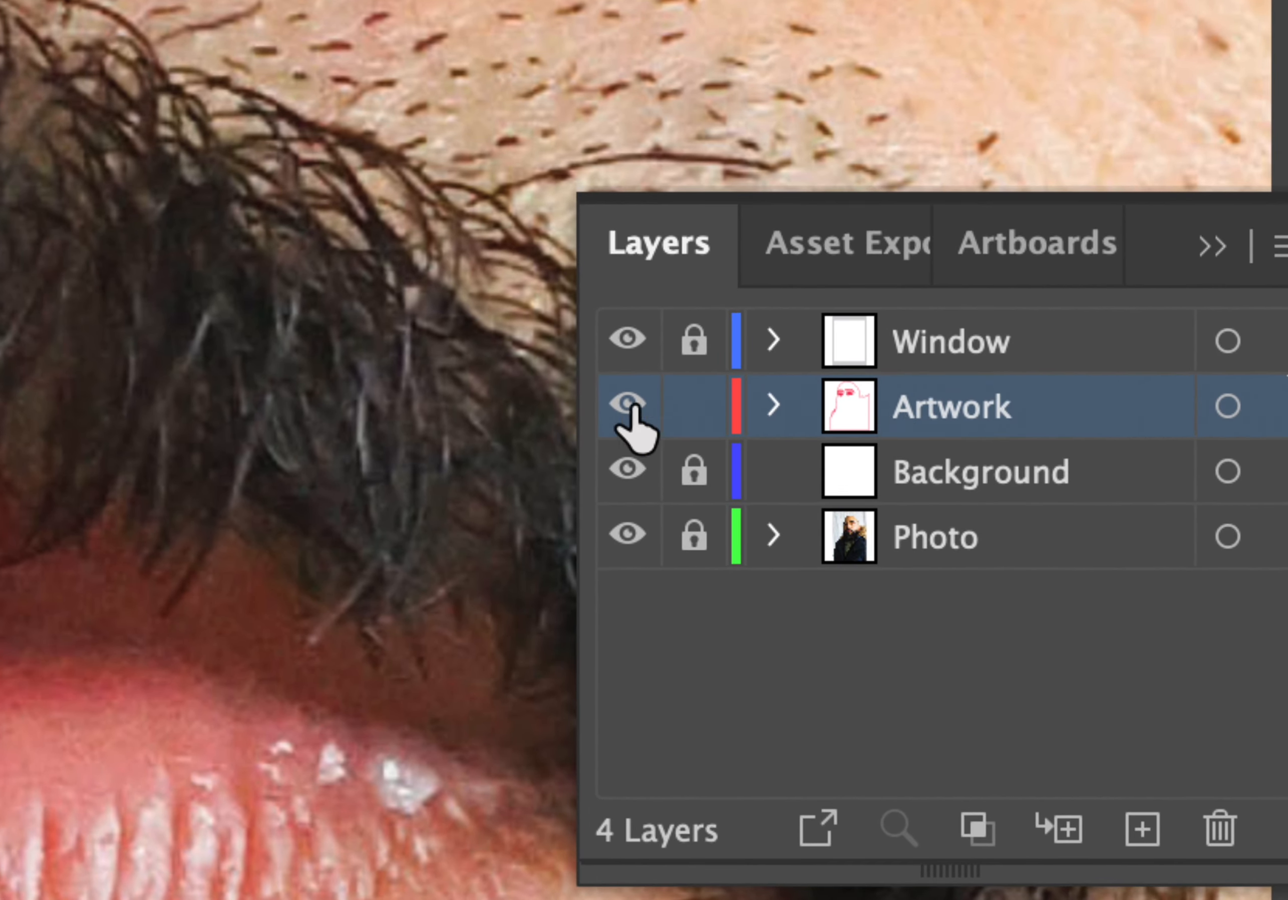
# Hide and re-show the Photo layer to compare the traced lines against the photo, zooming in on the lips.
pyautogui.click(627, 534)
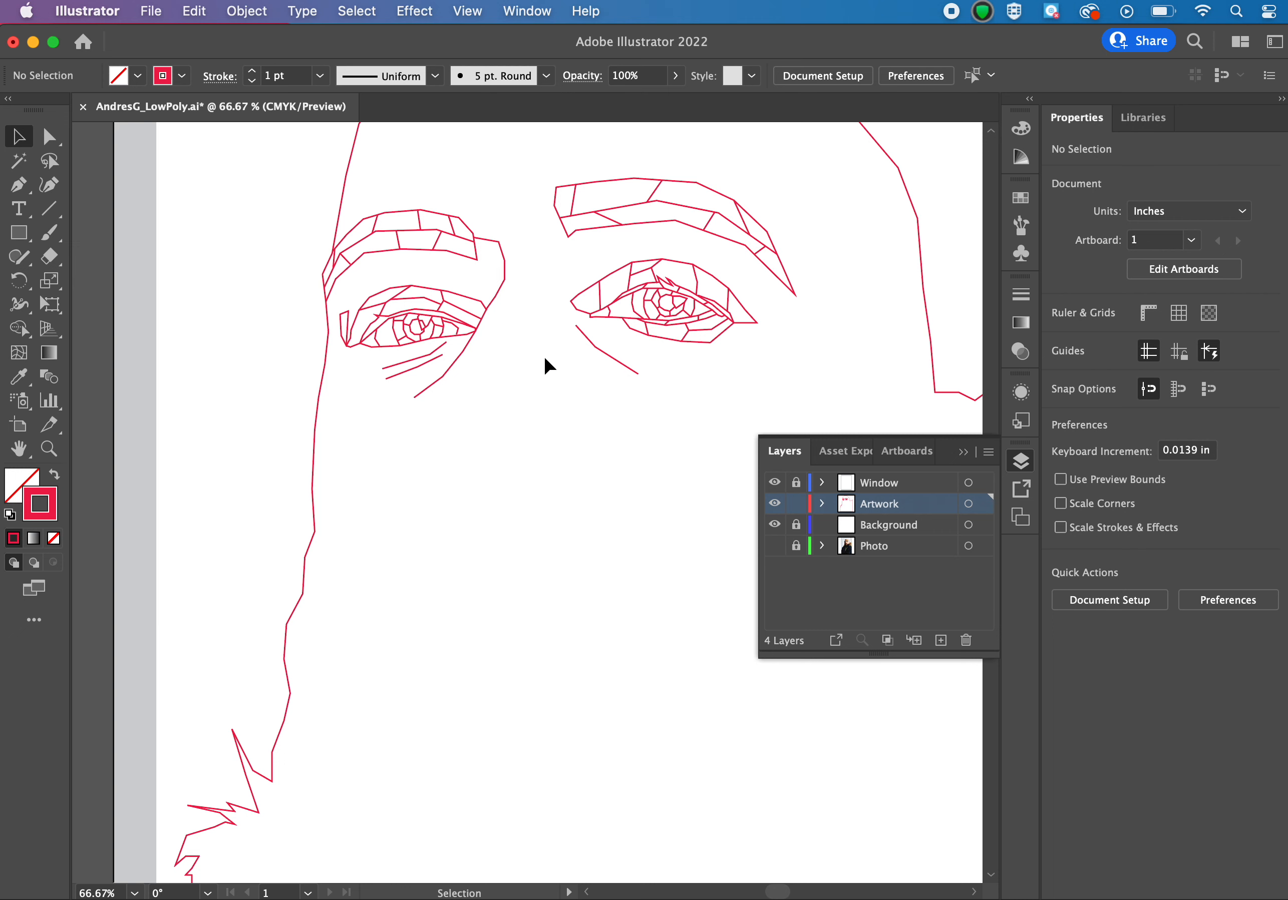
pyautogui.click(774, 546)
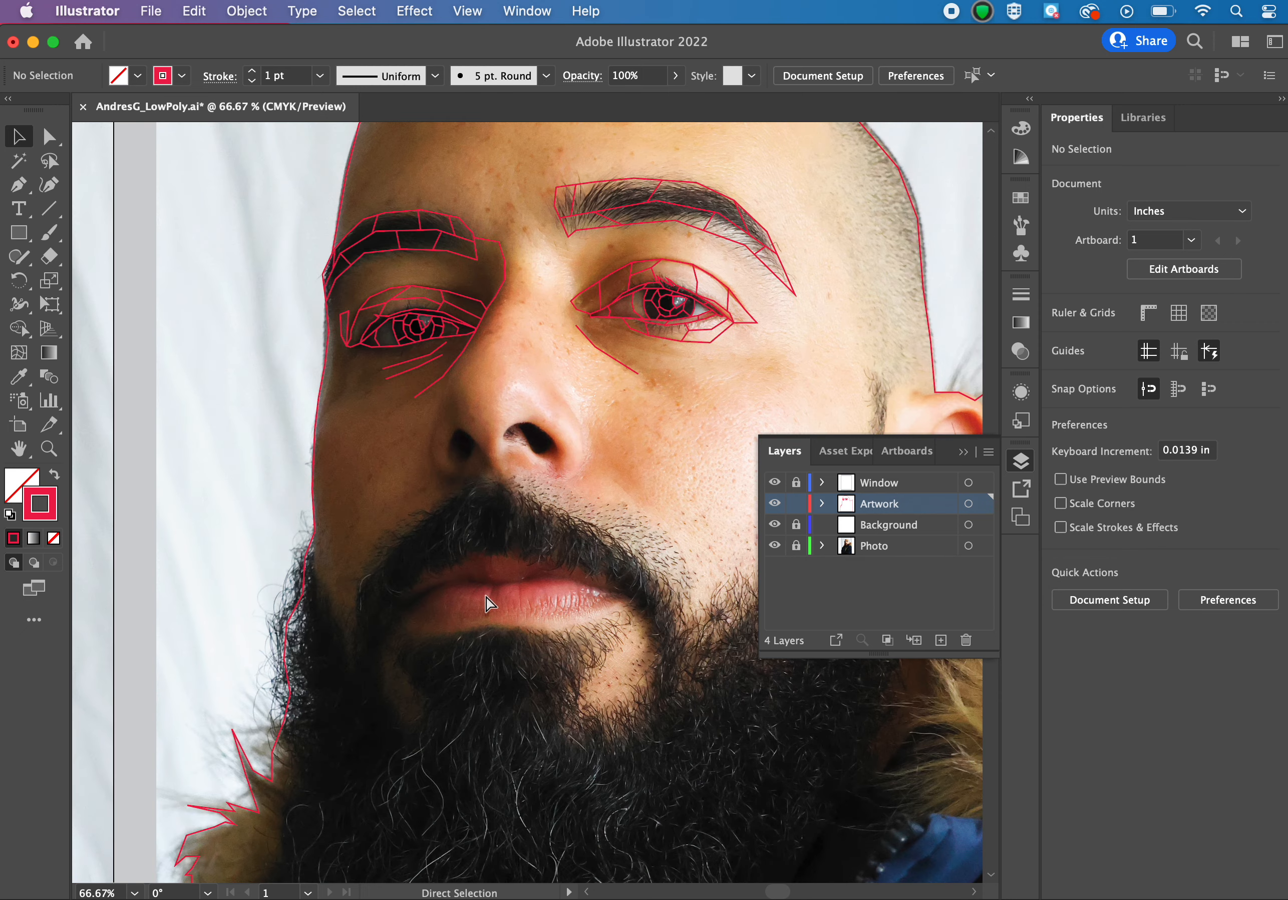
pyautogui.scroll(3, 486, 598)
pyautogui.scroll(-5, 489, 604)
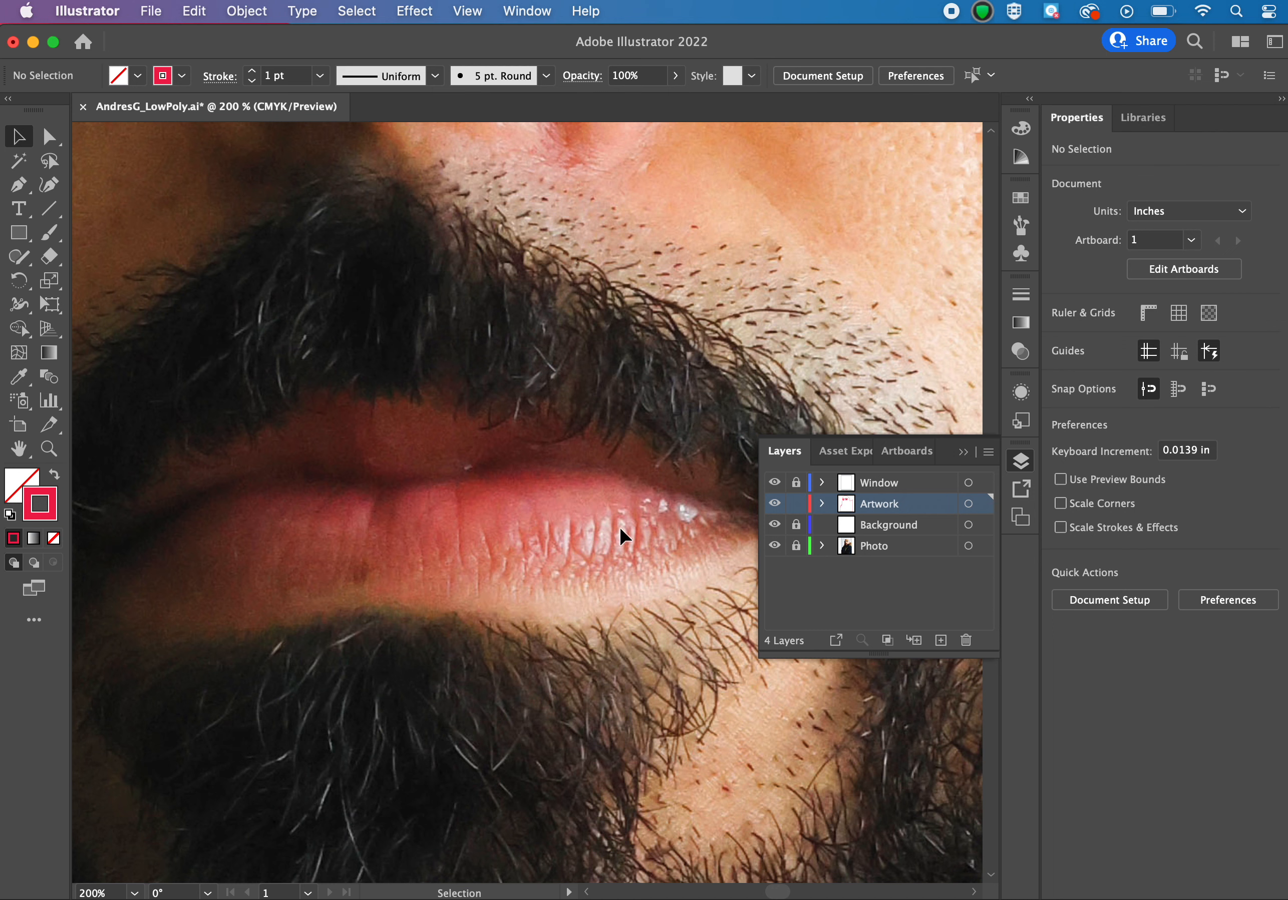
# Switch to Google Chrome to view low-poly portrait reference images.
pyautogui.moveTo(699, 894)
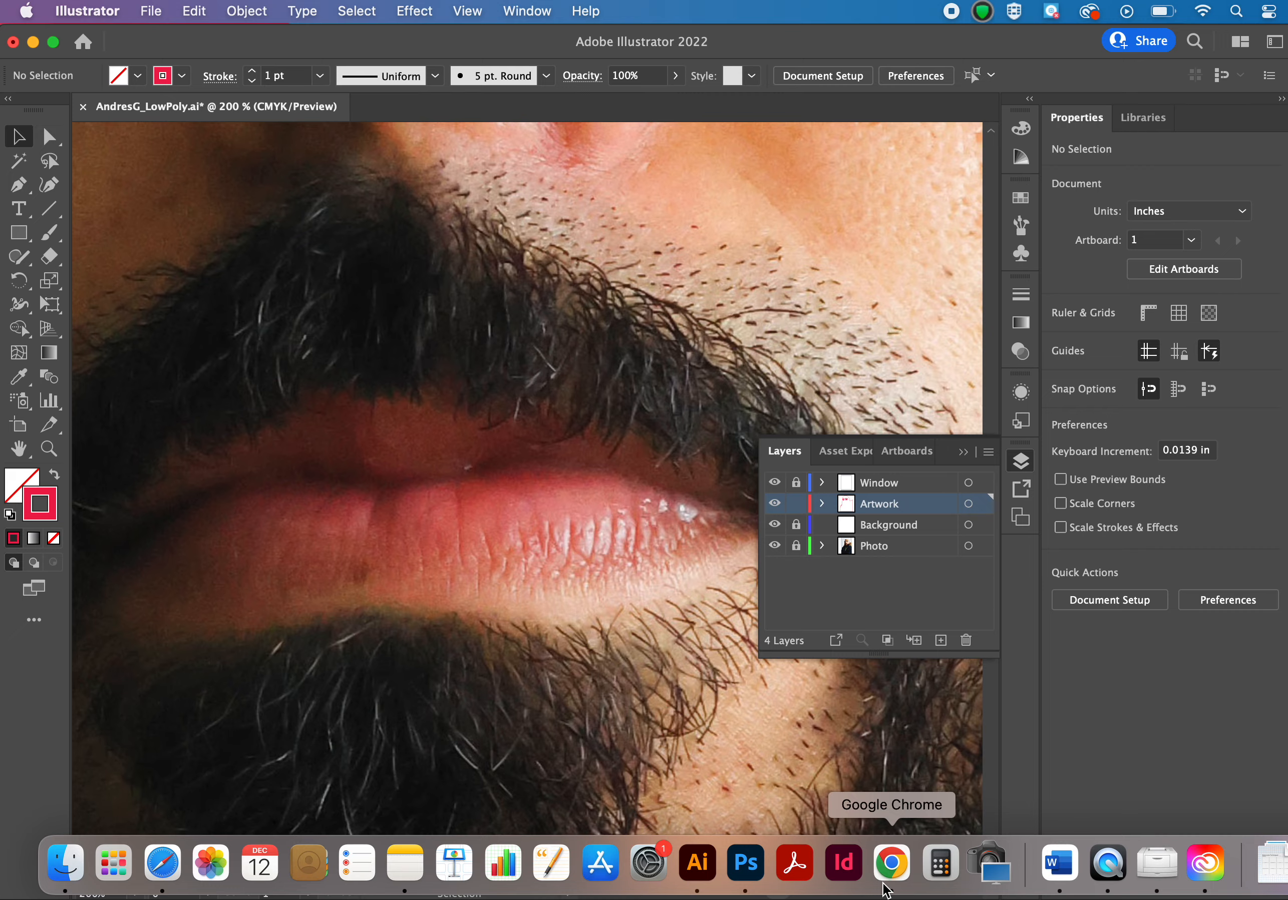
pyautogui.click(887, 888)
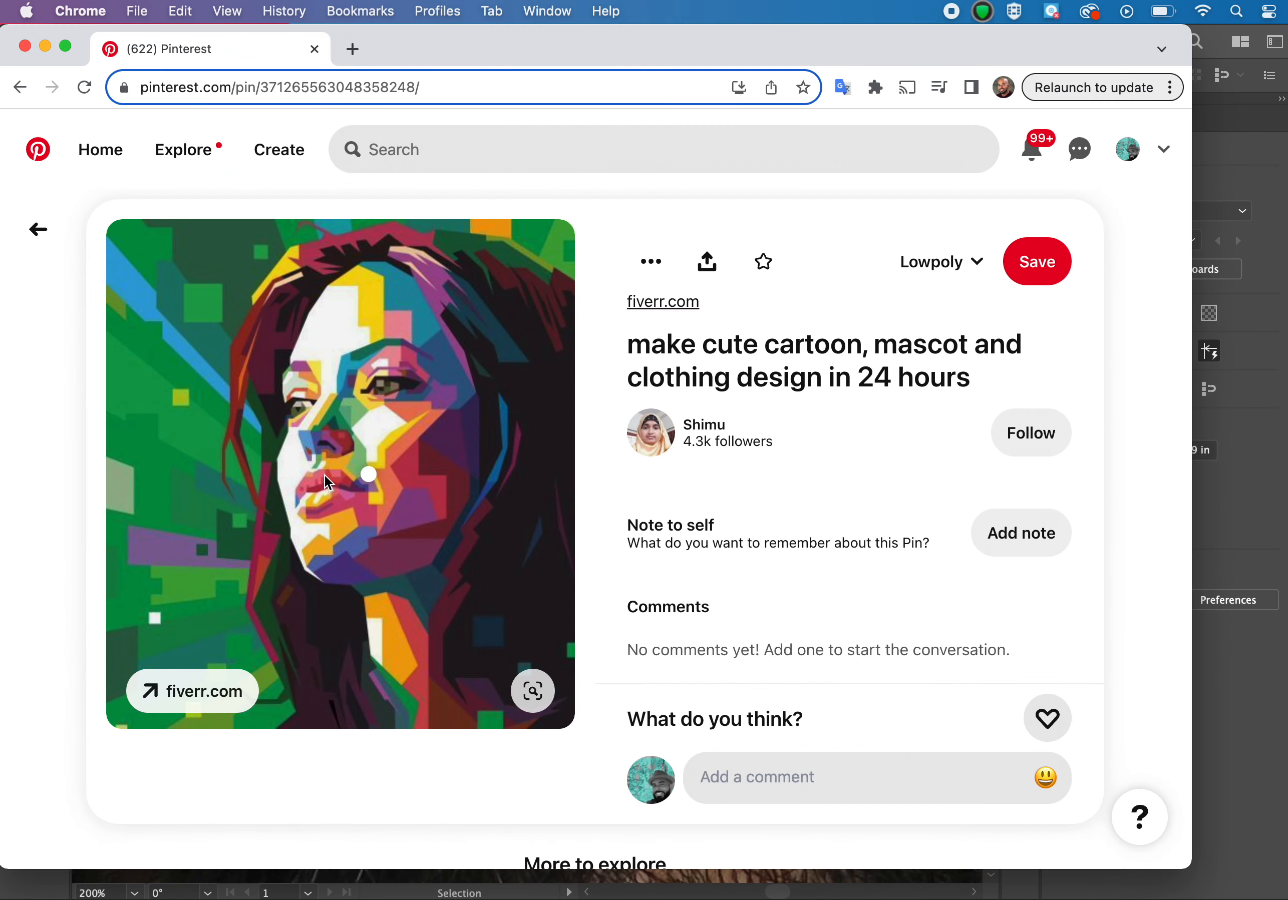
pyautogui.press('super+[')
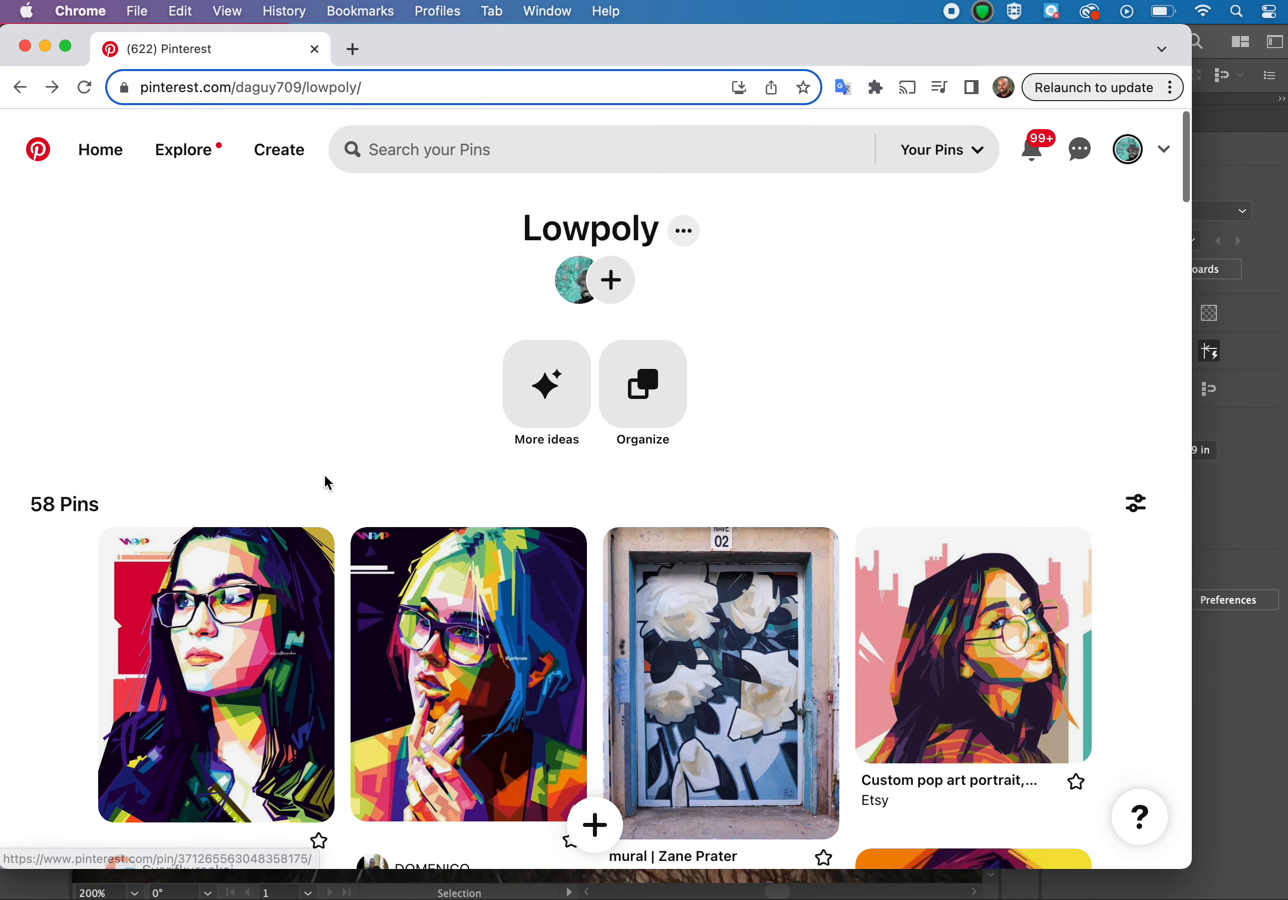
# Browse the Lowpoly Pinterest board and open reference pins of low-poly portraits.
pyautogui.scroll(-3, 324, 475)
pyautogui.scroll(-6, 327, 483)
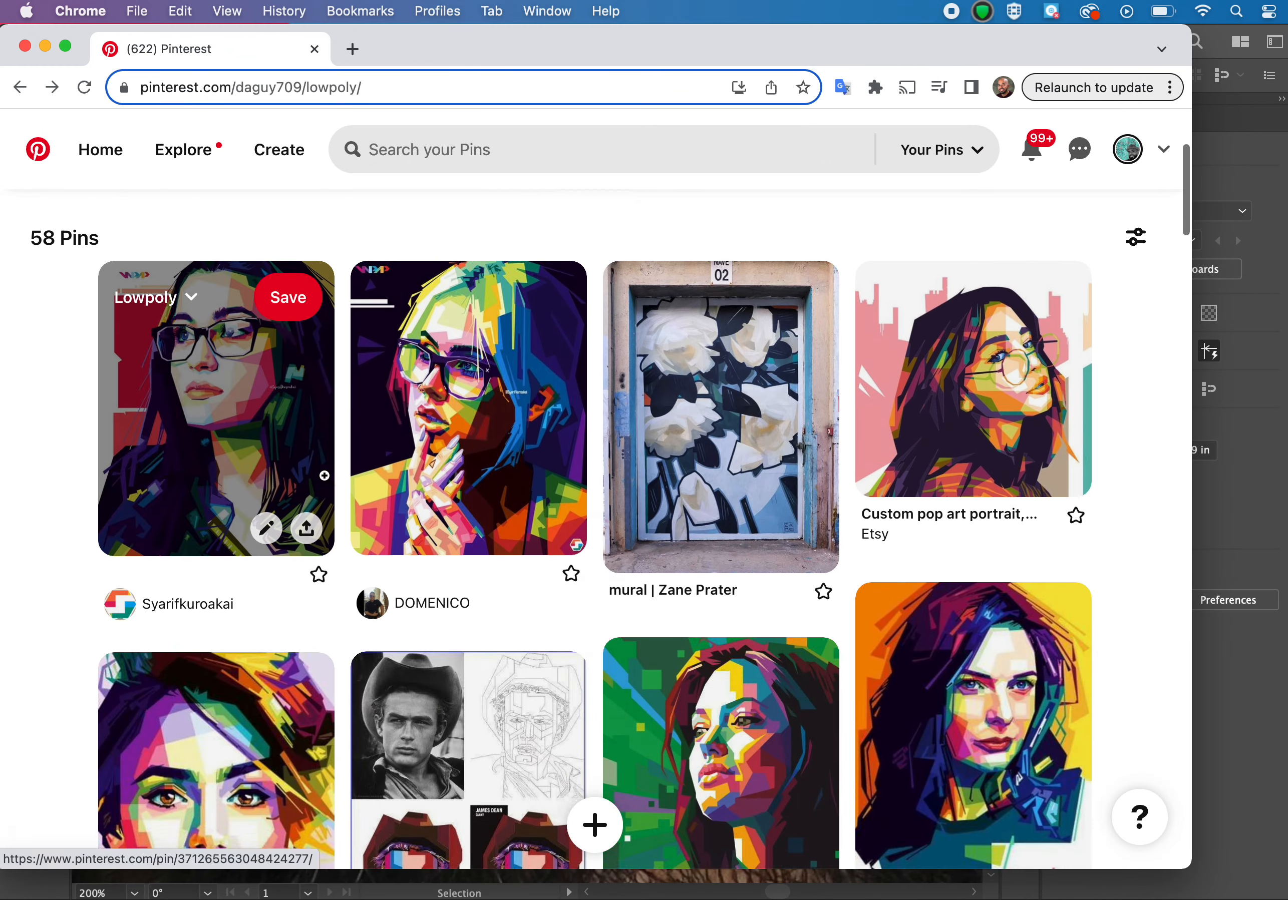
pyautogui.click(449, 657)
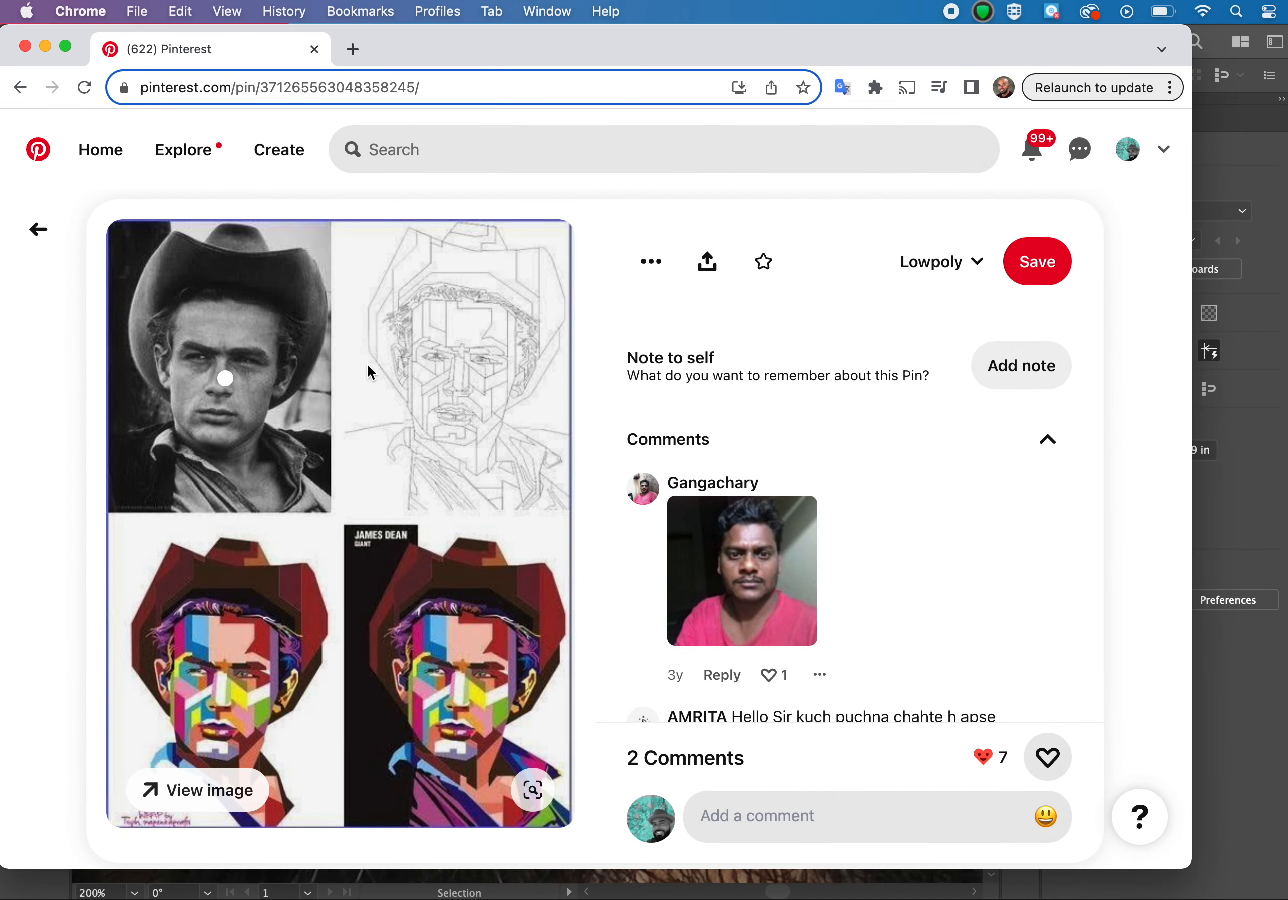
pyautogui.click(35, 237)
pyautogui.scroll(-9, 276, 530)
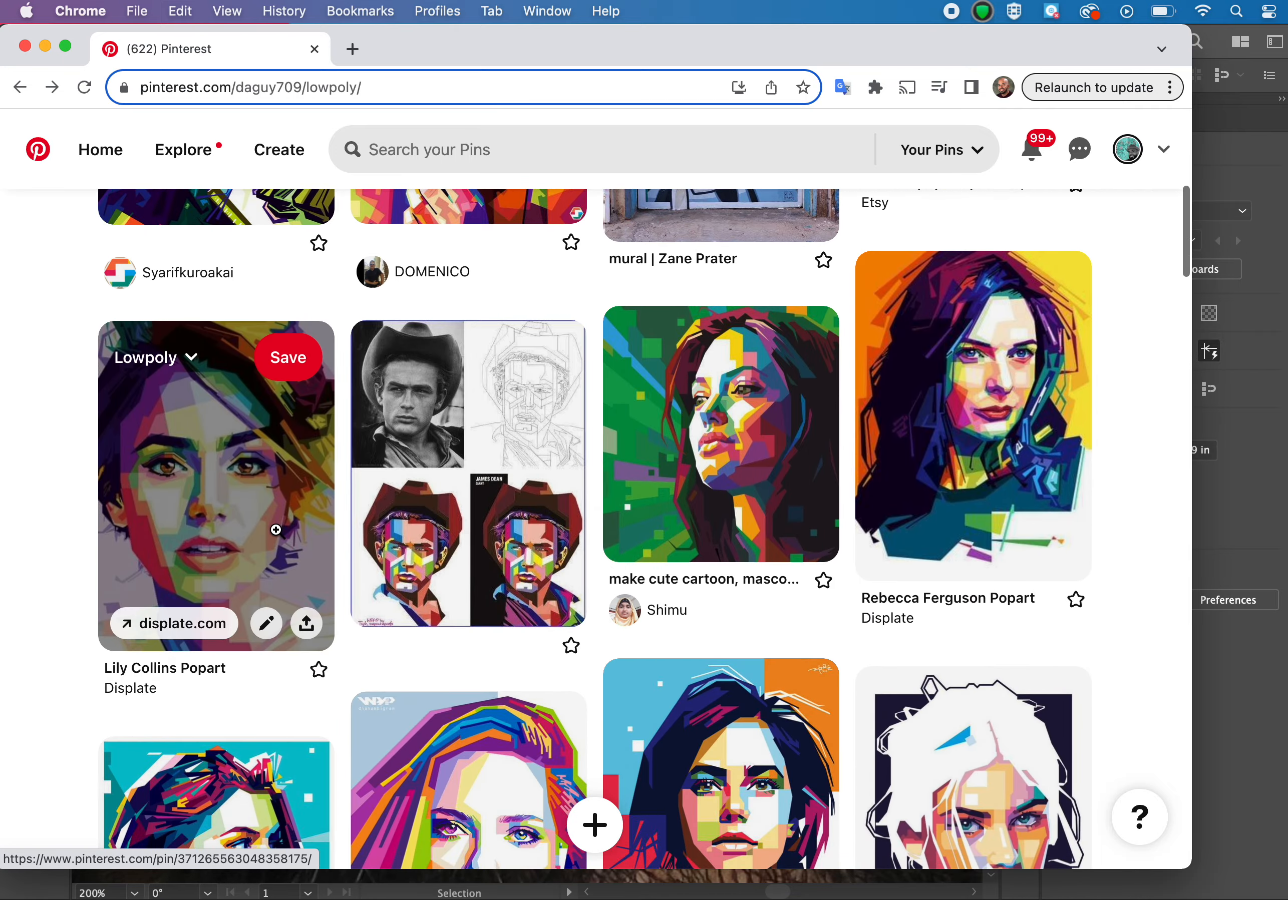
pyautogui.click(276, 529)
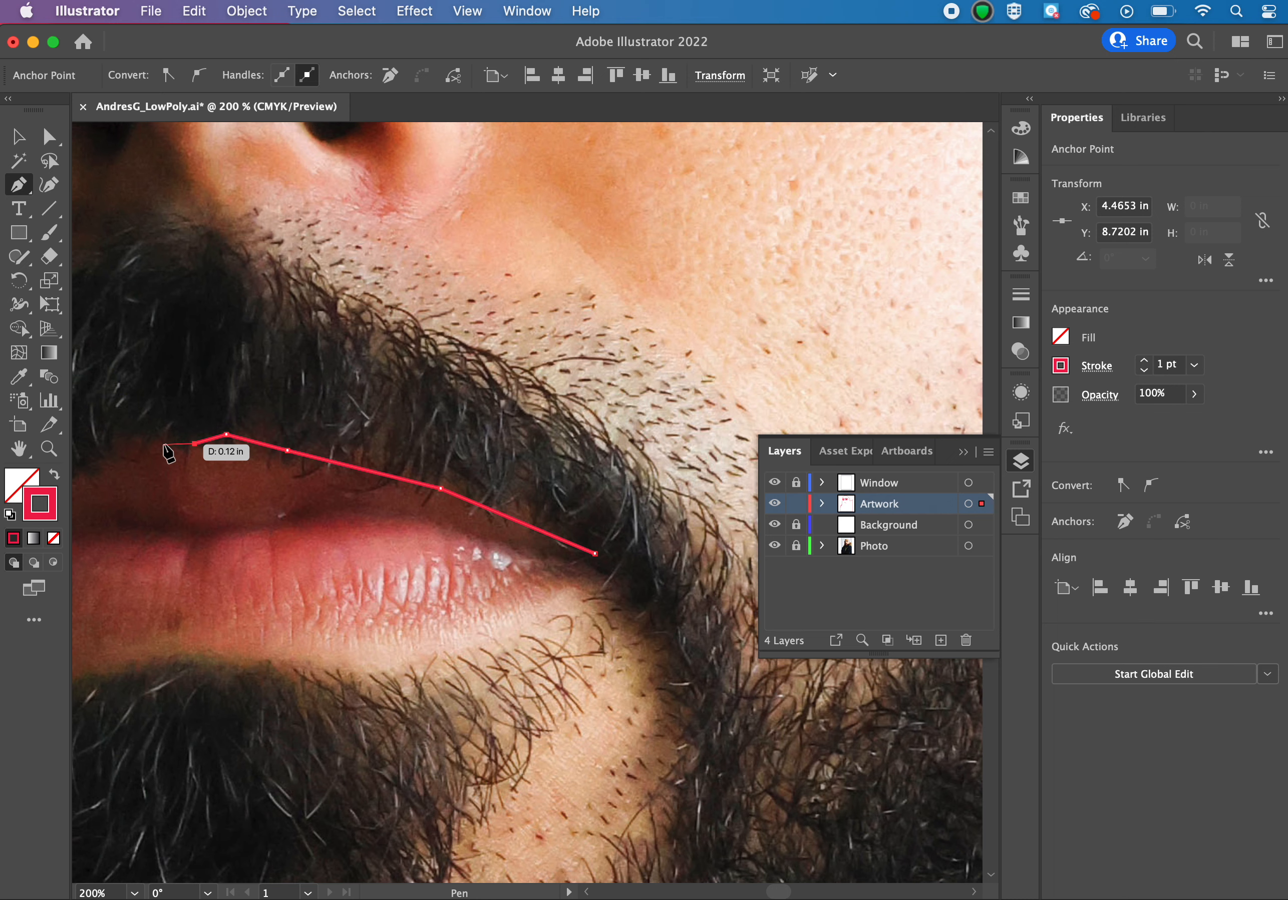
# Continue the outer lip outline with the Pen tool around the left mouth corner toward the lower lip.
pyautogui.click(163, 444)
pyautogui.hscroll(-5, 138, 439)
pyautogui.scroll(-2, 138, 438)
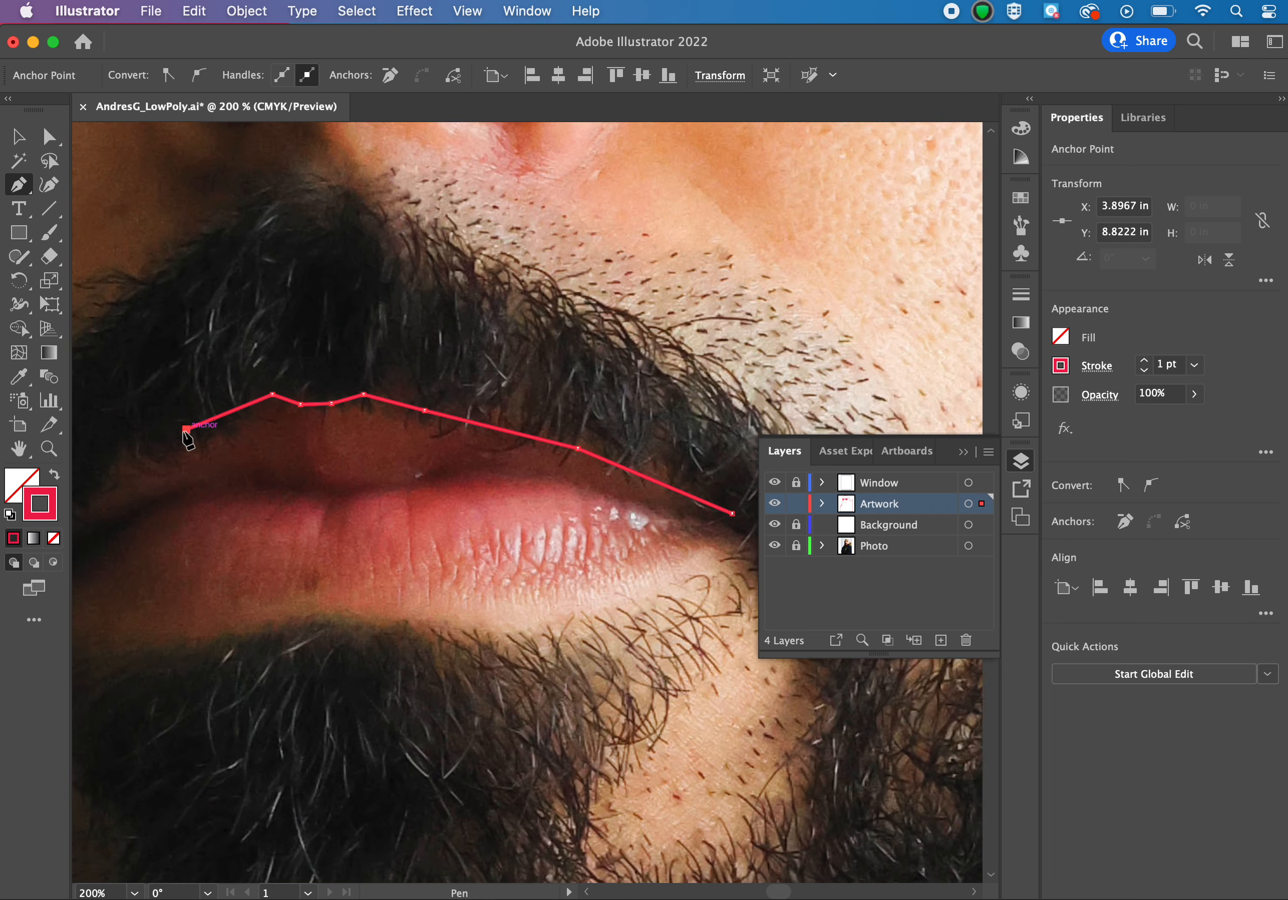
pyautogui.hscroll(-6, 185, 437)
pyautogui.scroll(-3, 184, 437)
pyautogui.click(189, 444)
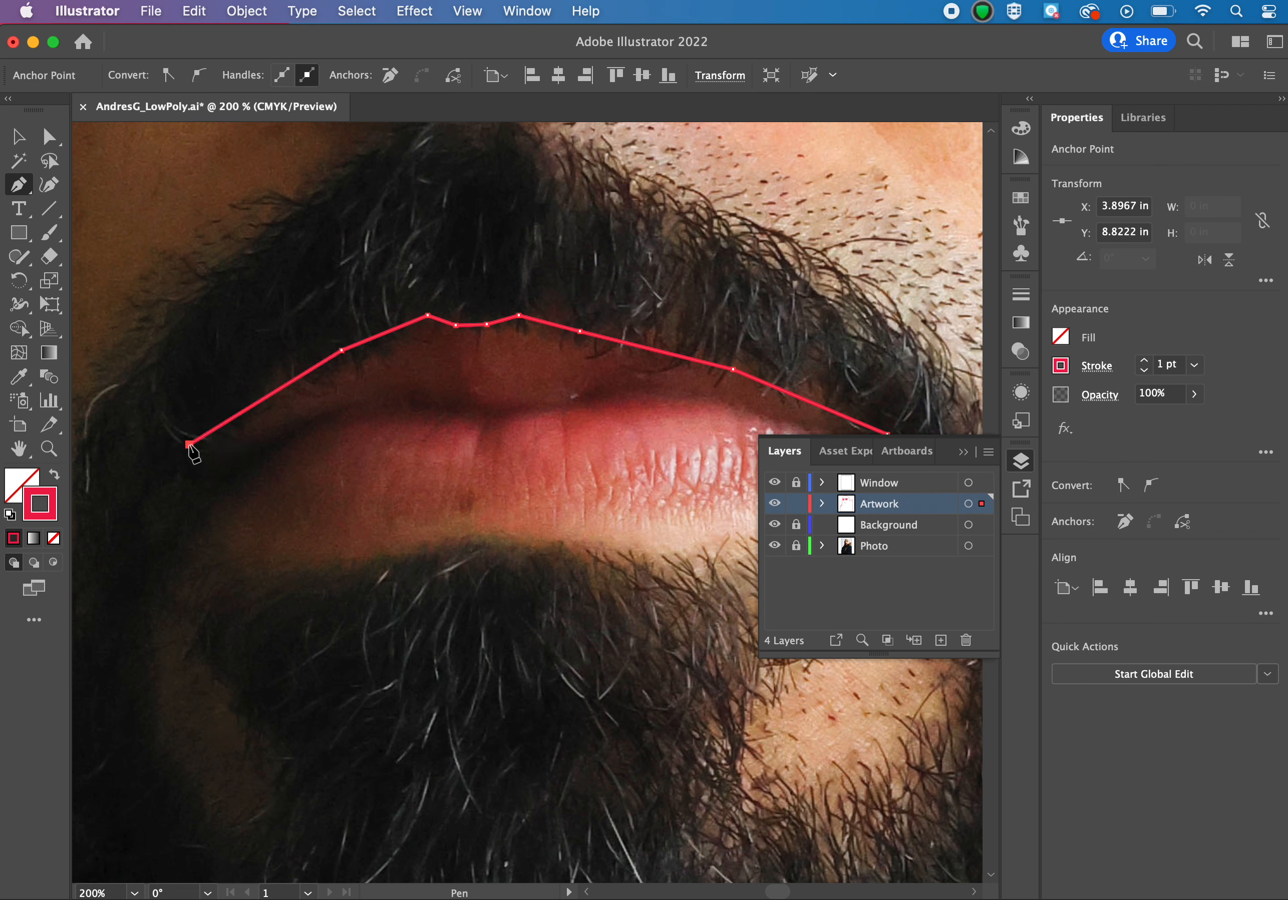
pyautogui.click(172, 465)
pyautogui.click(224, 514)
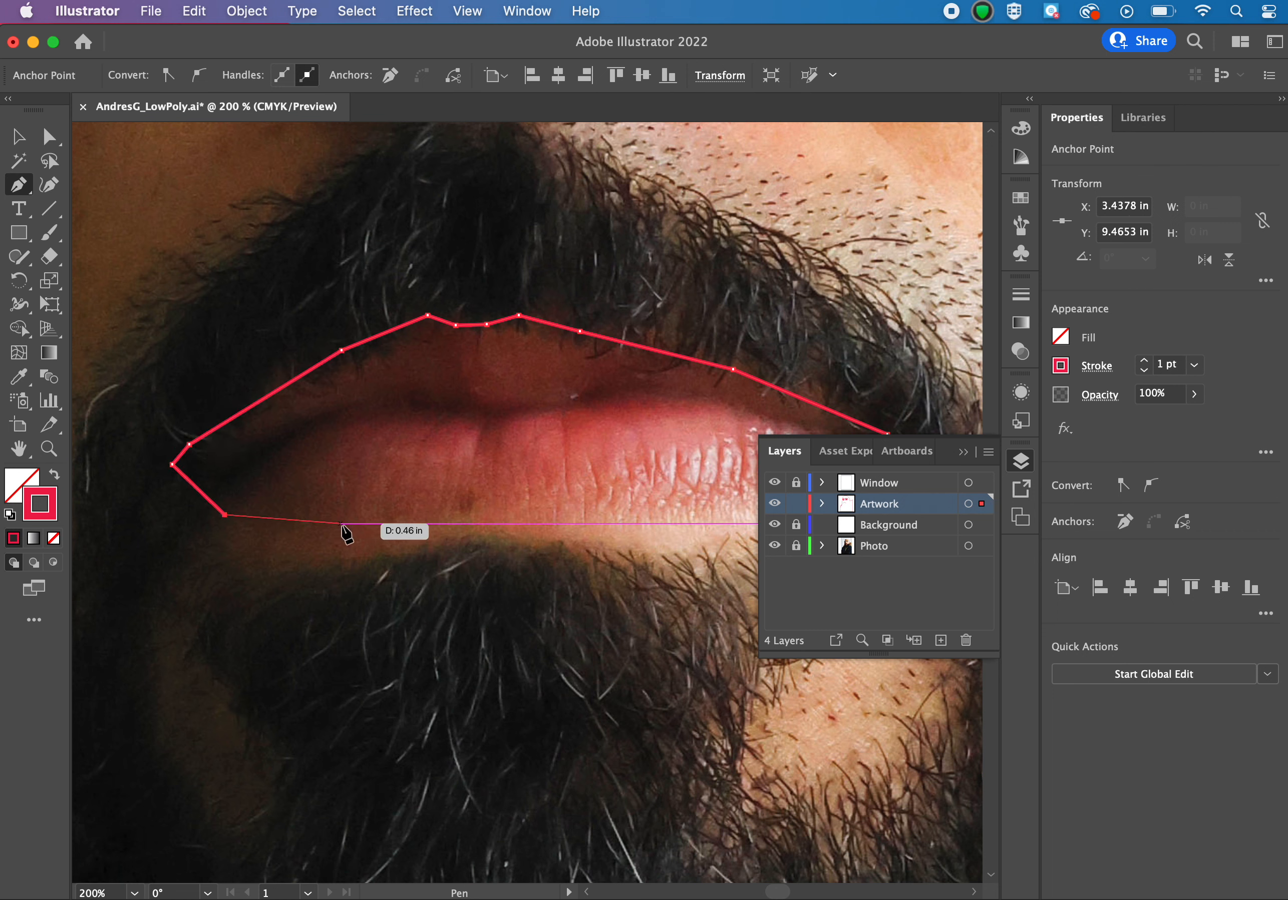
# Trace the lower lip edge with Pen points, close the outline at the right mouth corner, and deselect it.
pyautogui.click(342, 523)
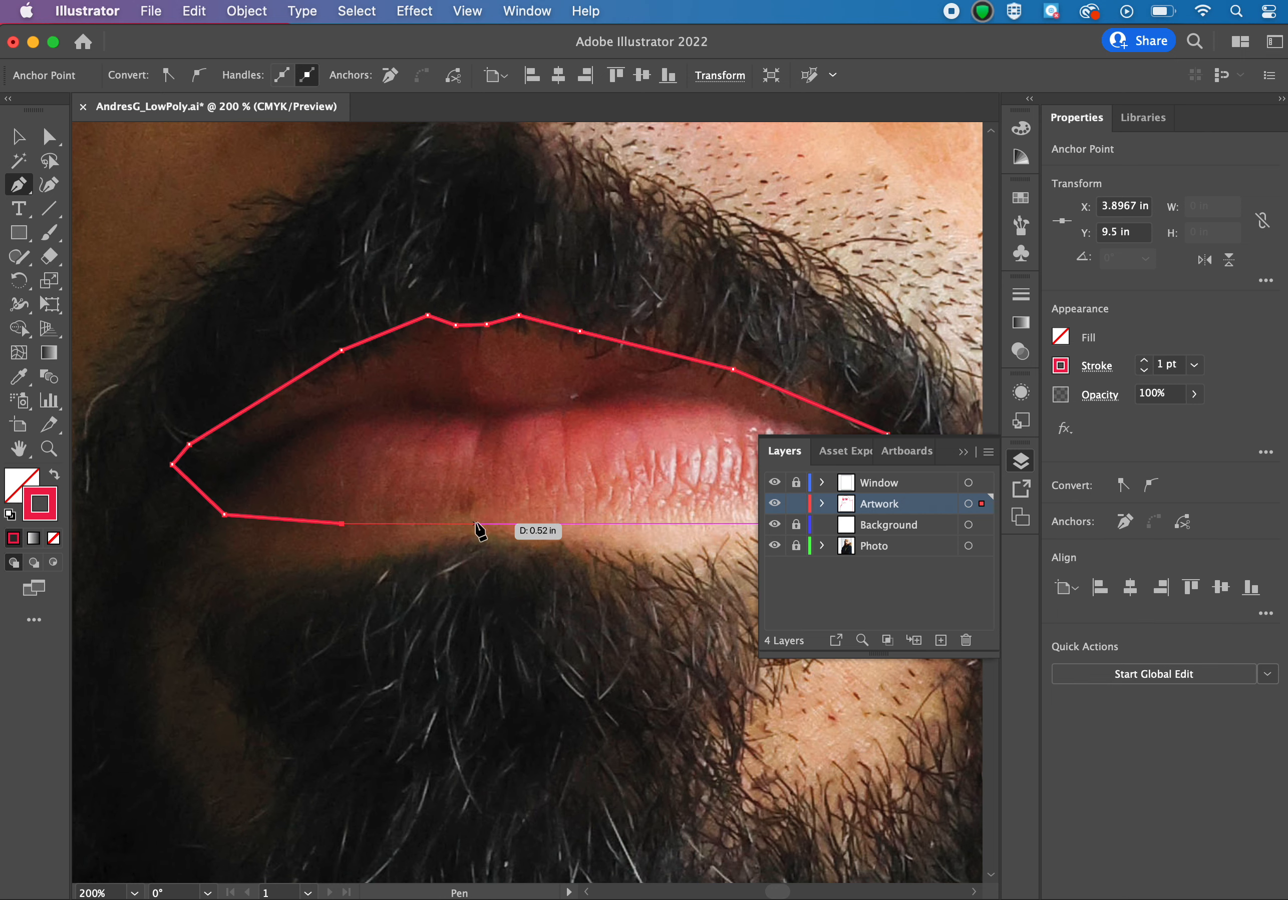
pyautogui.click(480, 523)
pyautogui.hscroll(5, 482, 526)
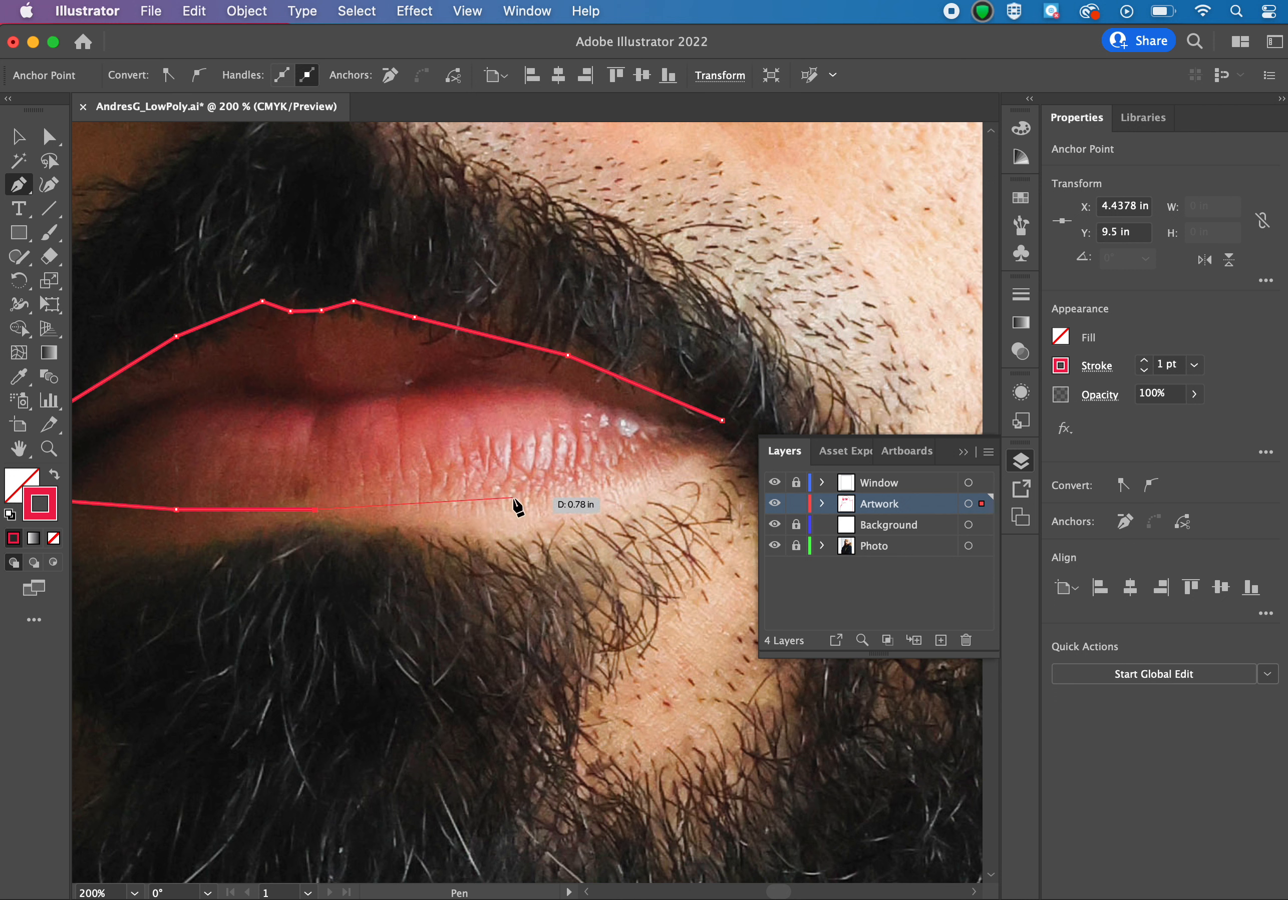
pyautogui.click(512, 498)
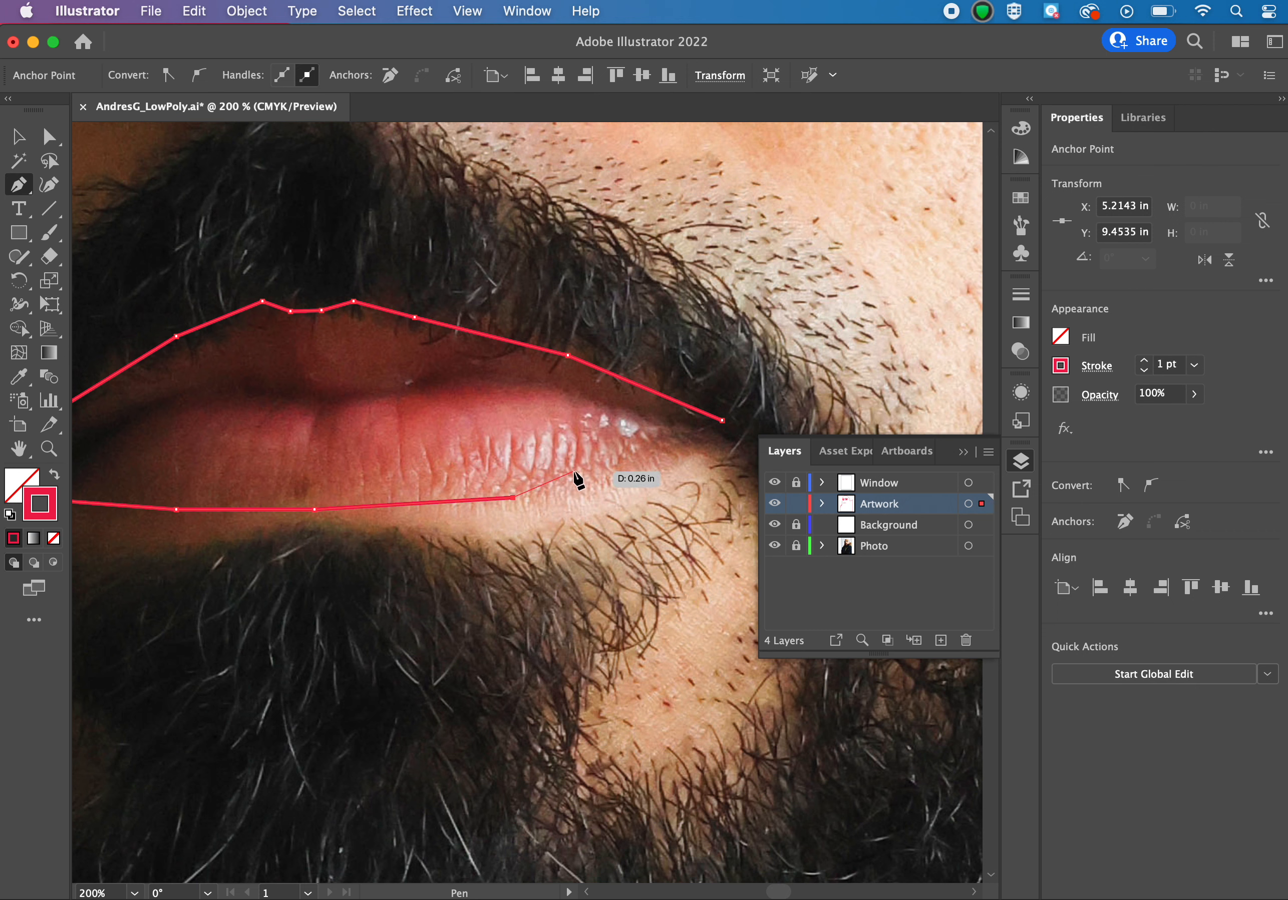
pyautogui.click(587, 477)
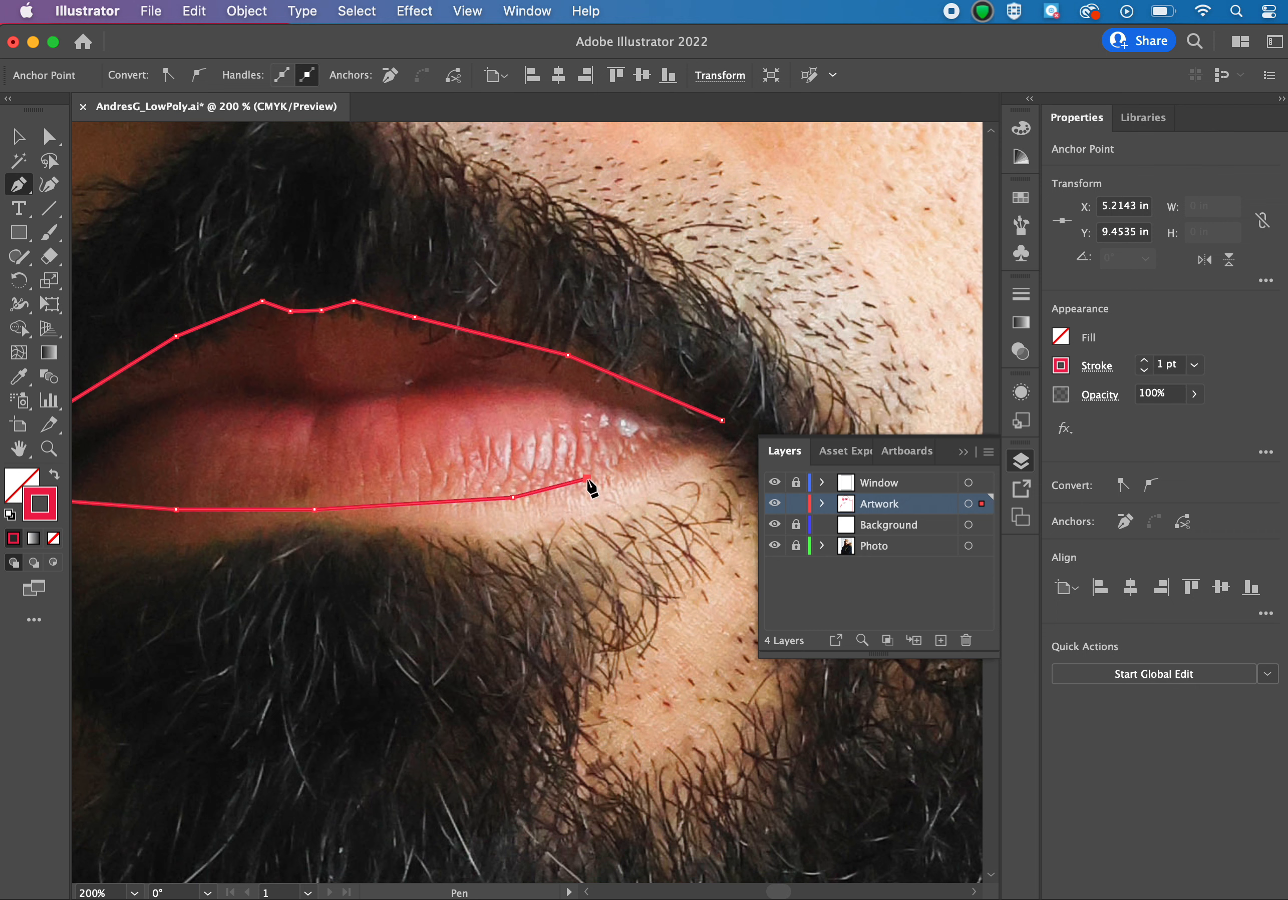
pyautogui.click(668, 460)
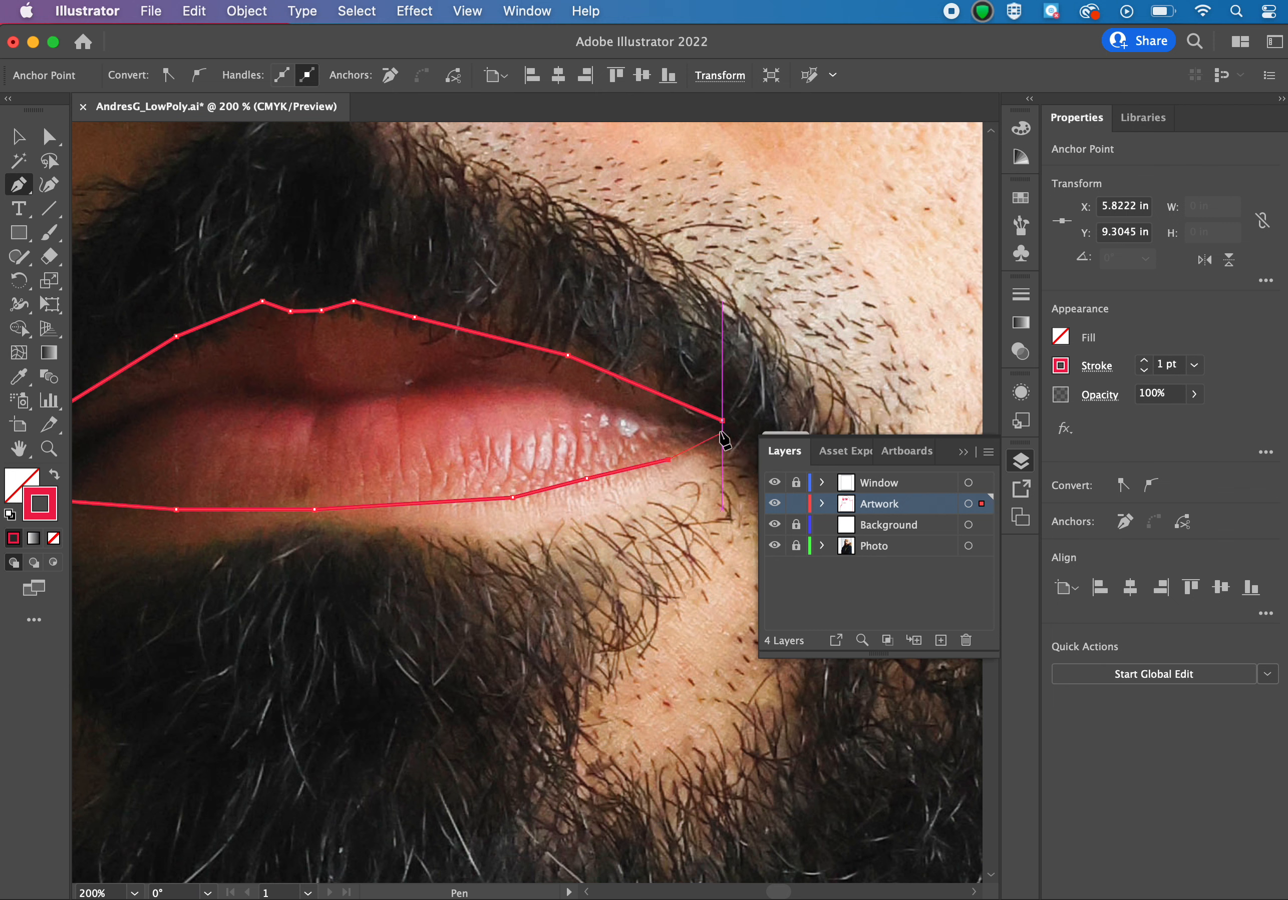
pyautogui.click(722, 421)
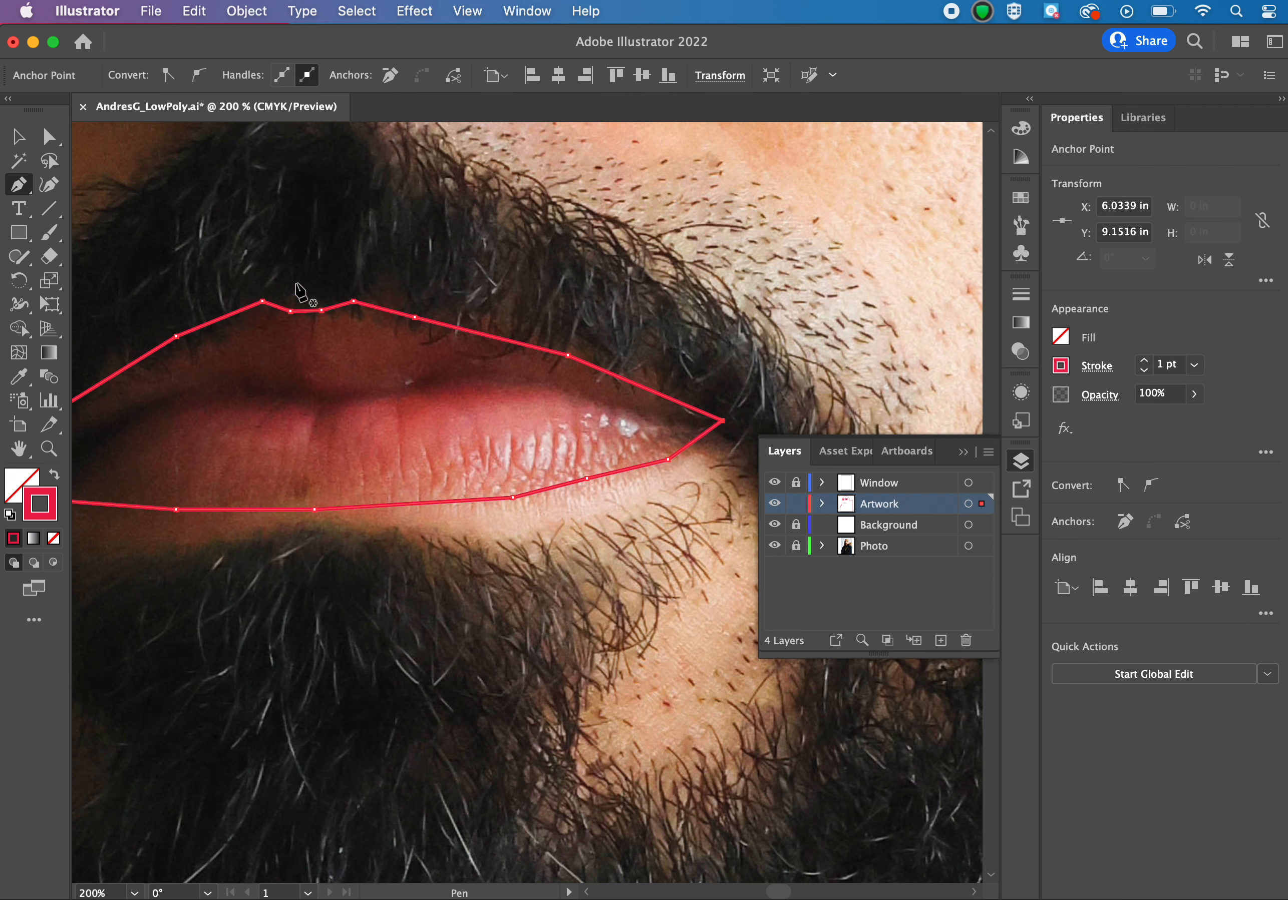
pyautogui.click(18, 137)
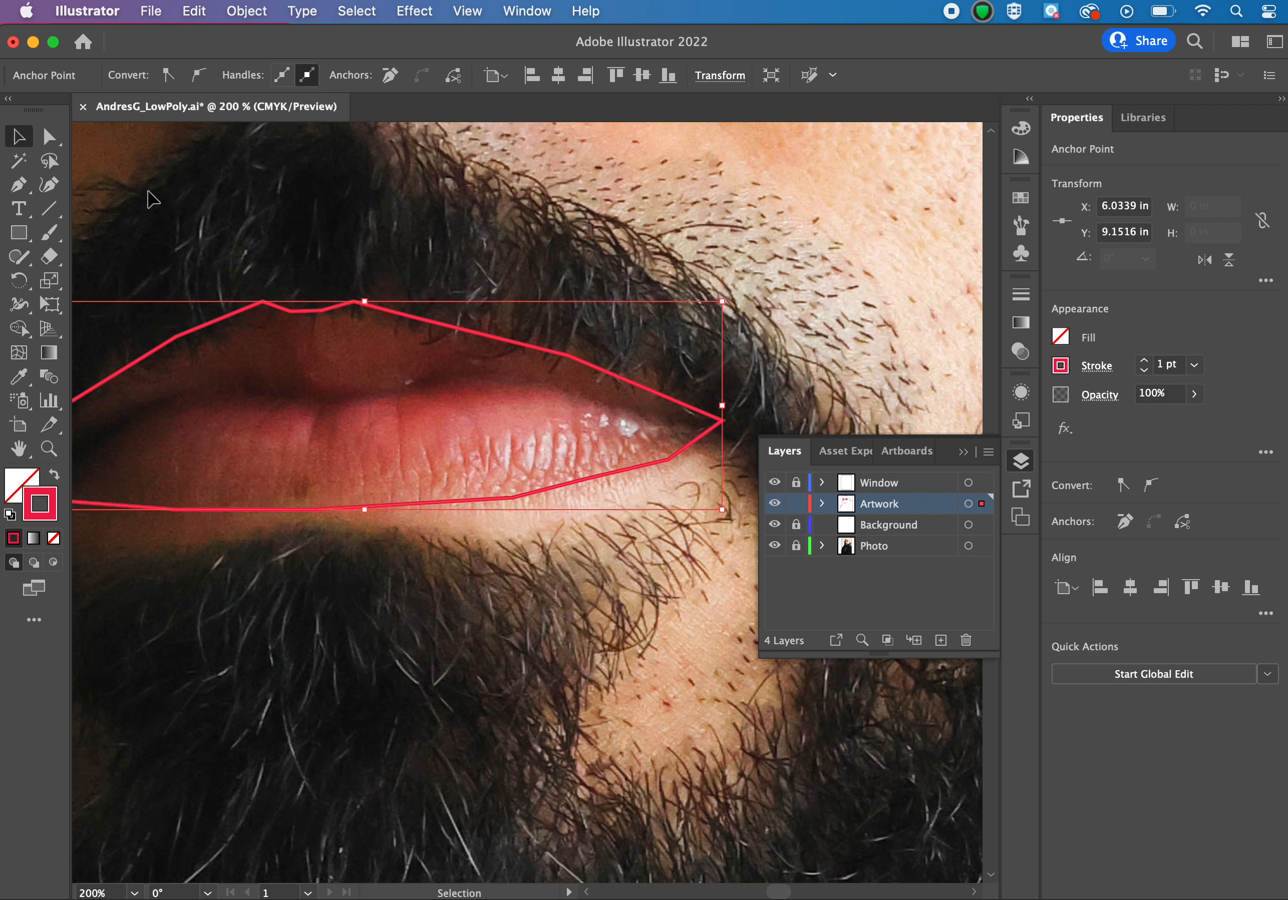
pyautogui.click(151, 199)
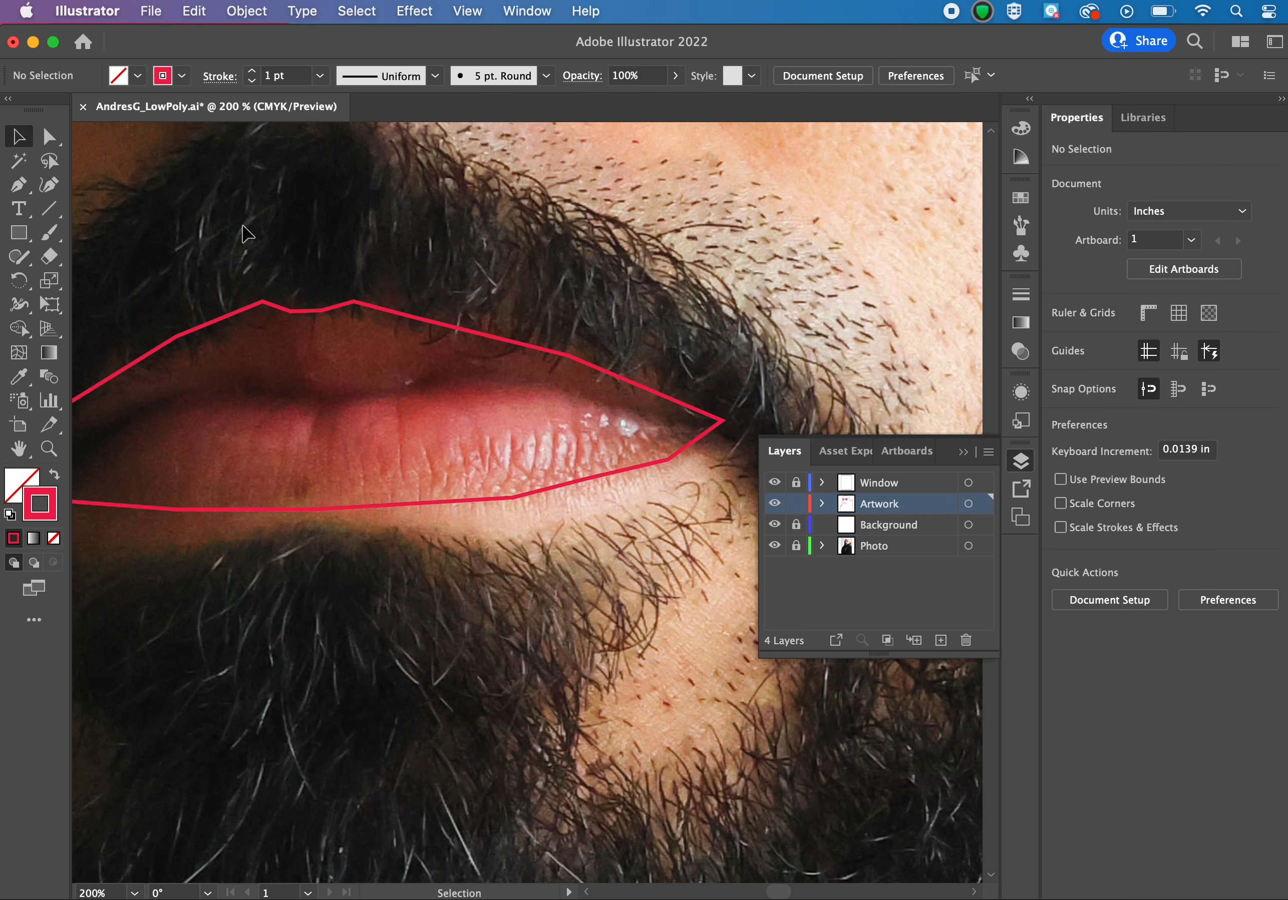
# Start a new Pen path at the right mouth corner tracing the line between the lips leftward.
pyautogui.click(18, 190)
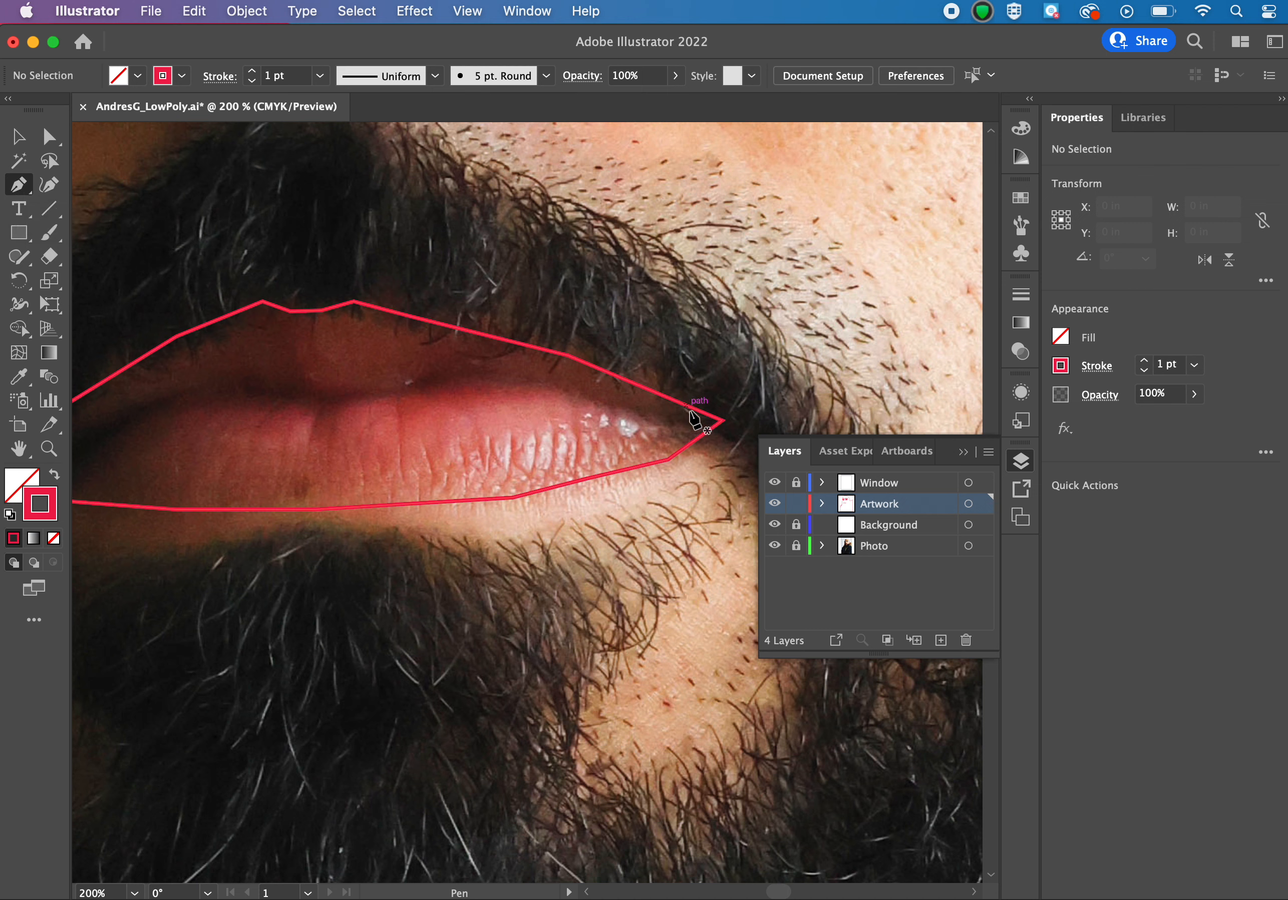
pyautogui.click(711, 427)
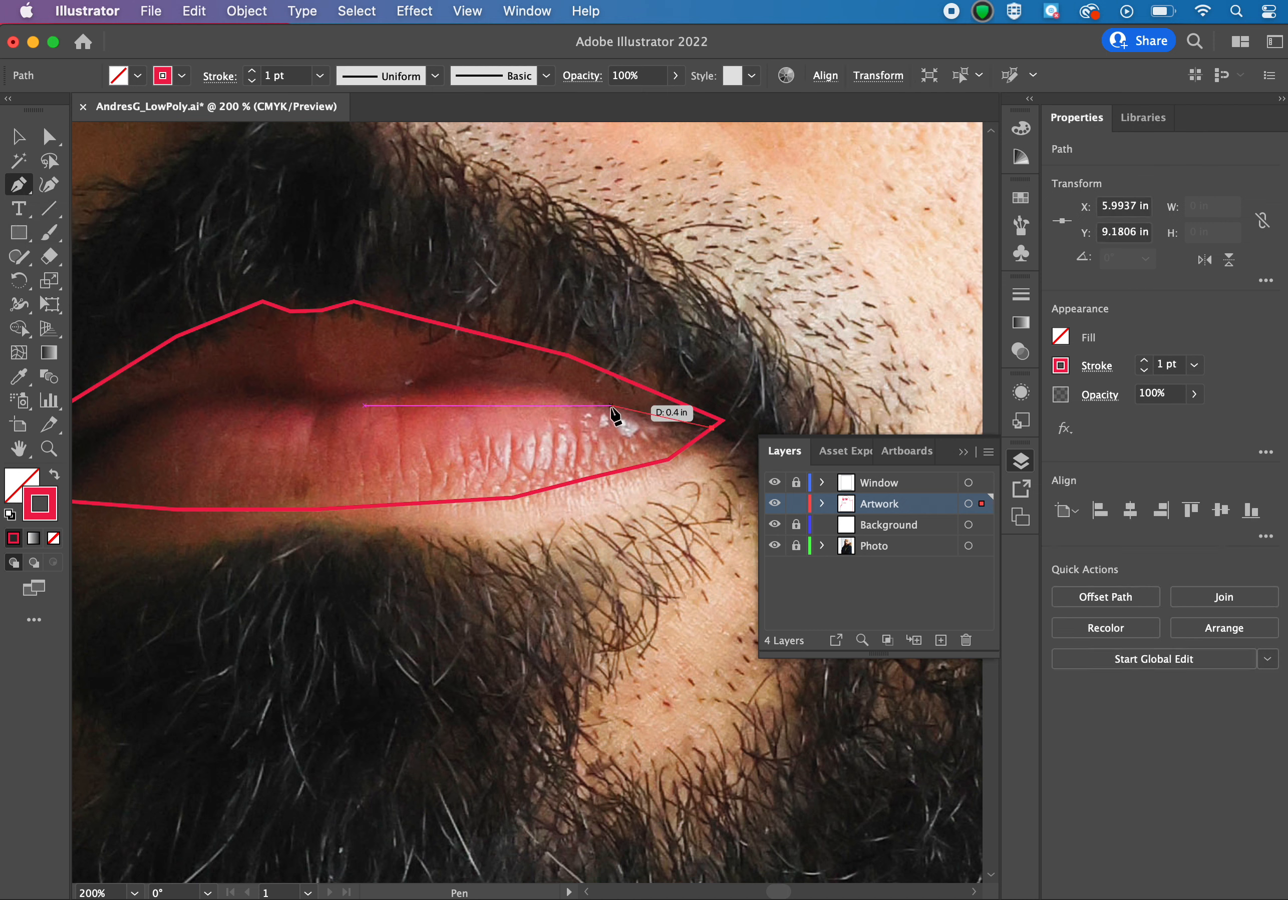
pyautogui.click(602, 400)
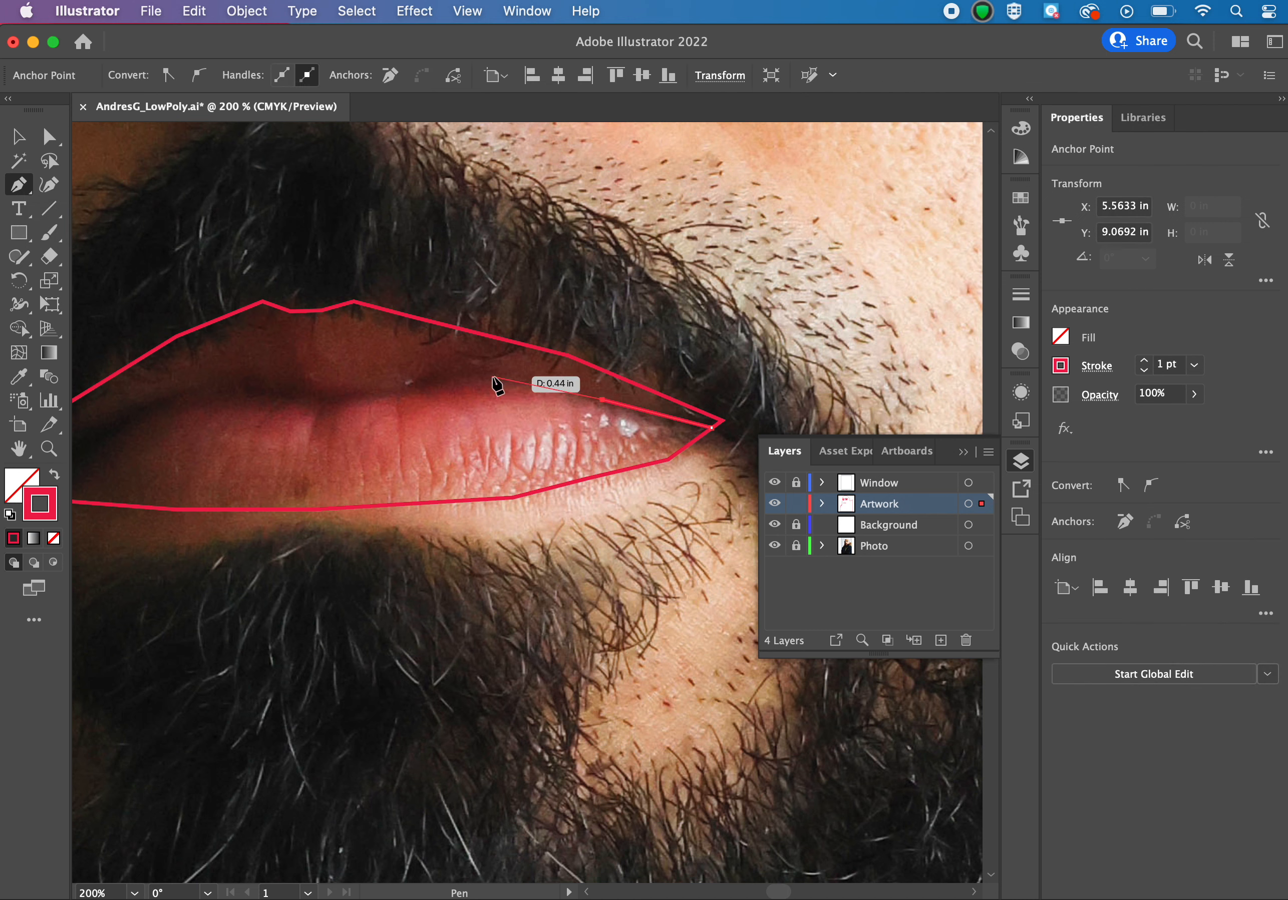
pyautogui.click(491, 377)
pyautogui.click(416, 384)
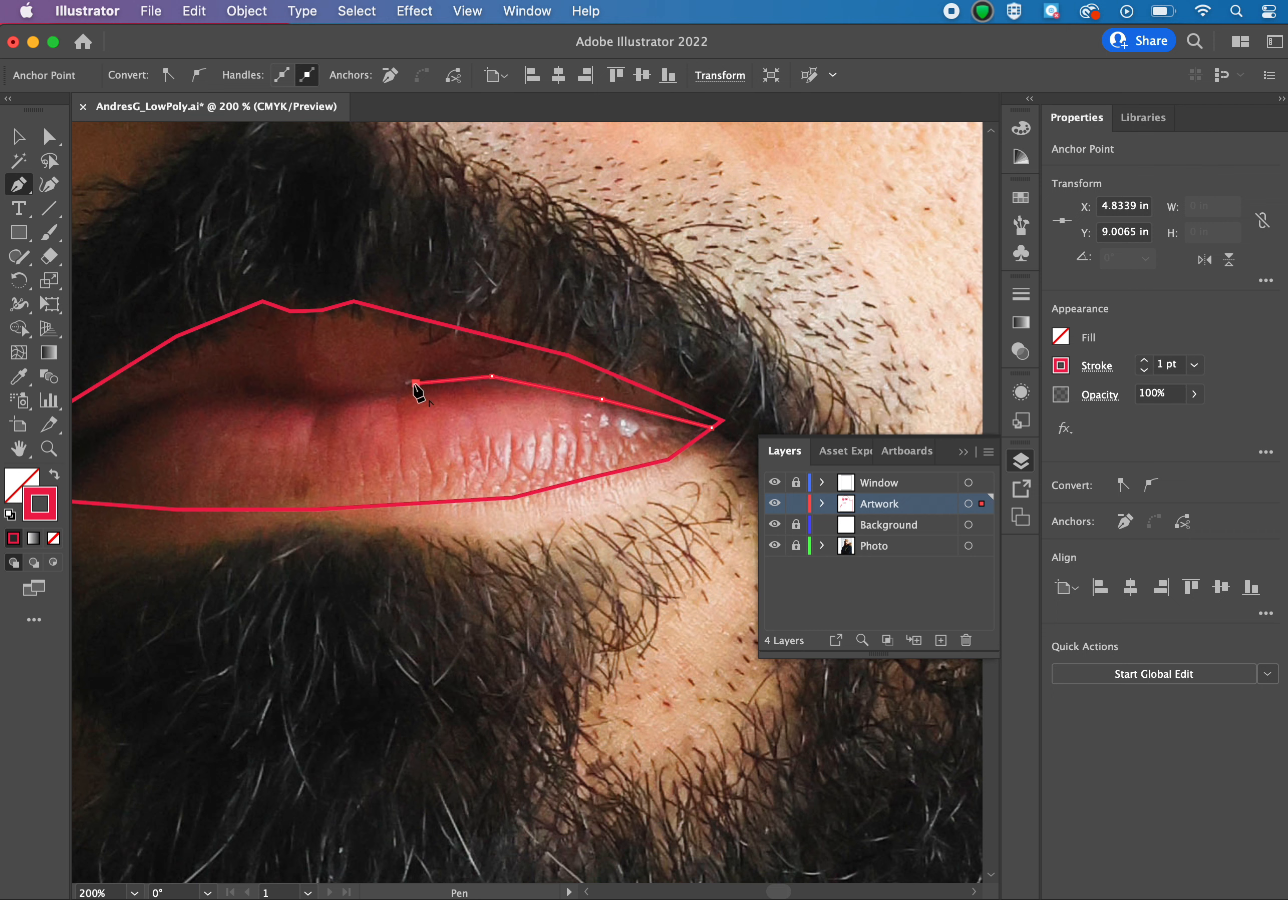
pyautogui.click(370, 398)
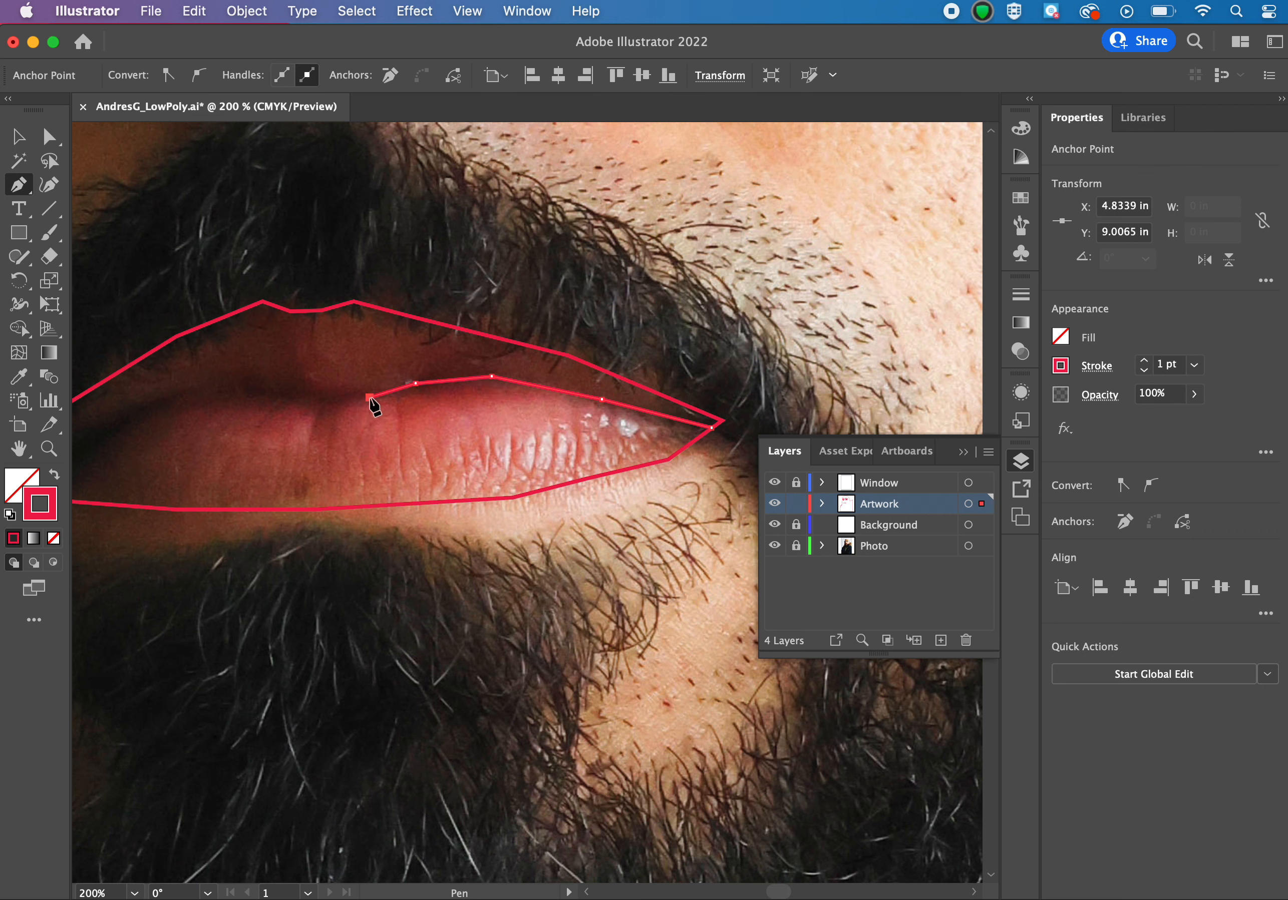
pyautogui.click(290, 402)
pyautogui.click(251, 388)
# Continue the lip-parting line to the left mouth corner and deselect it.
pyautogui.hscroll(-5, 253, 389)
pyautogui.scroll(-2, 253, 389)
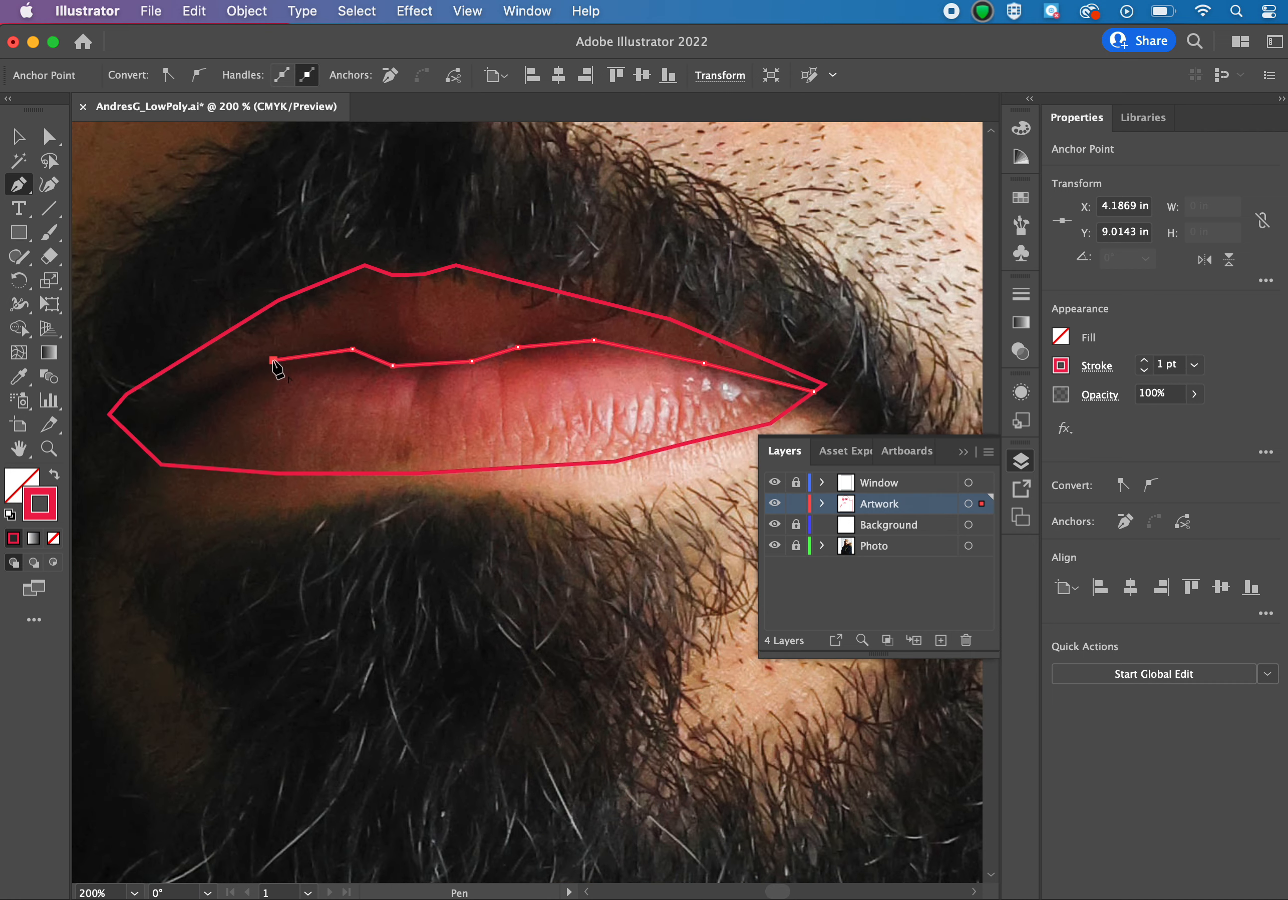
pyautogui.click(274, 360)
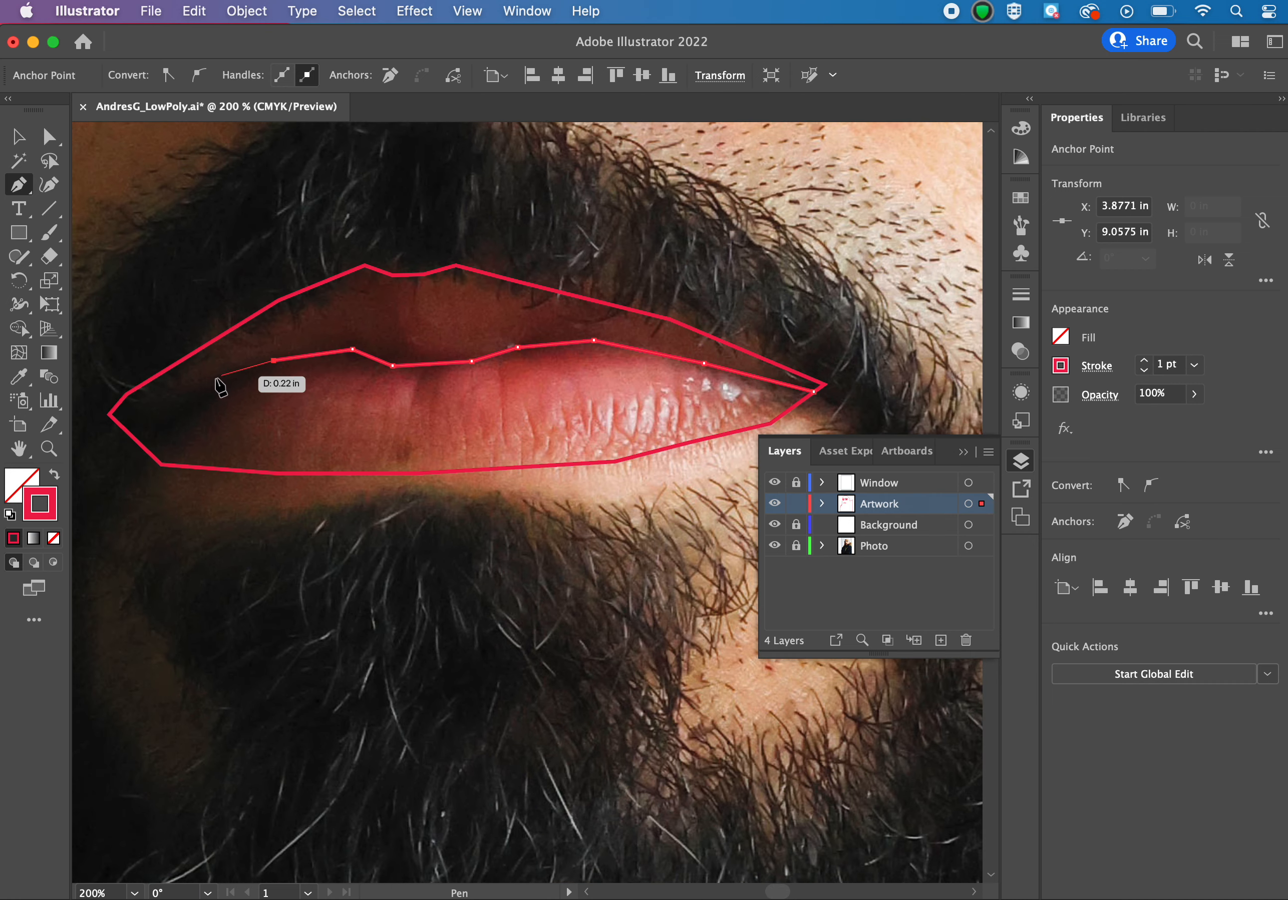
pyautogui.click(193, 387)
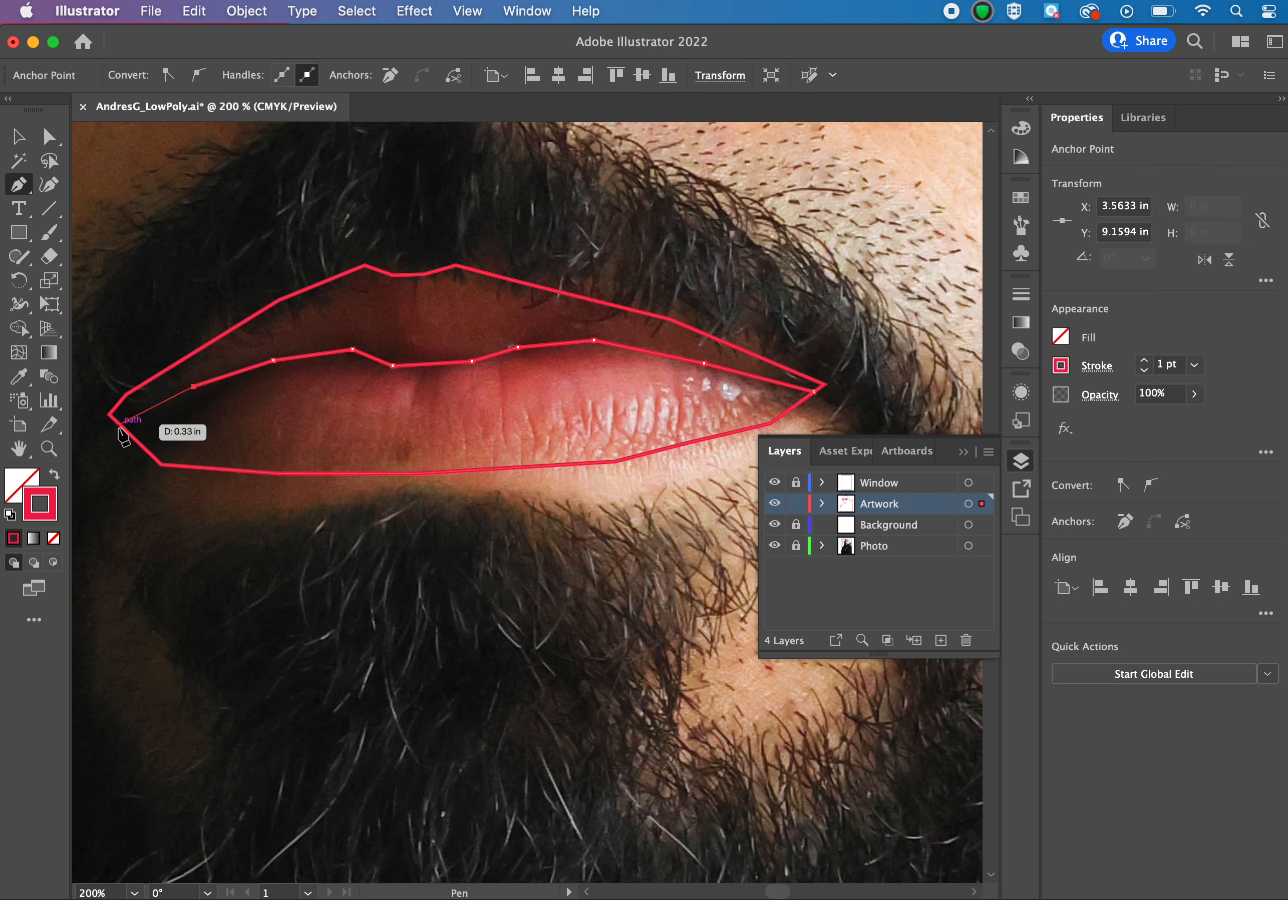
pyautogui.click(118, 423)
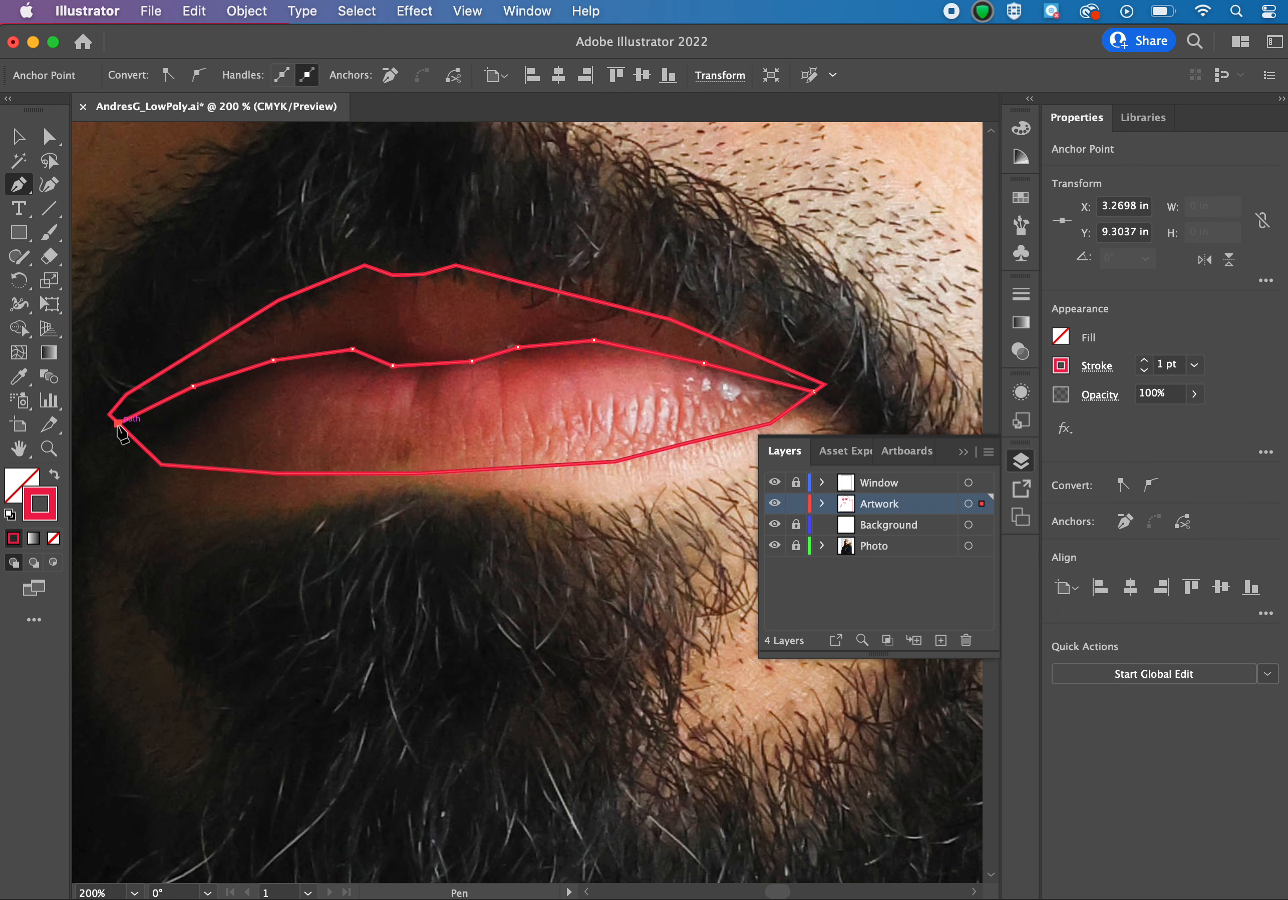
pyautogui.press('a')
pyautogui.click(175, 299)
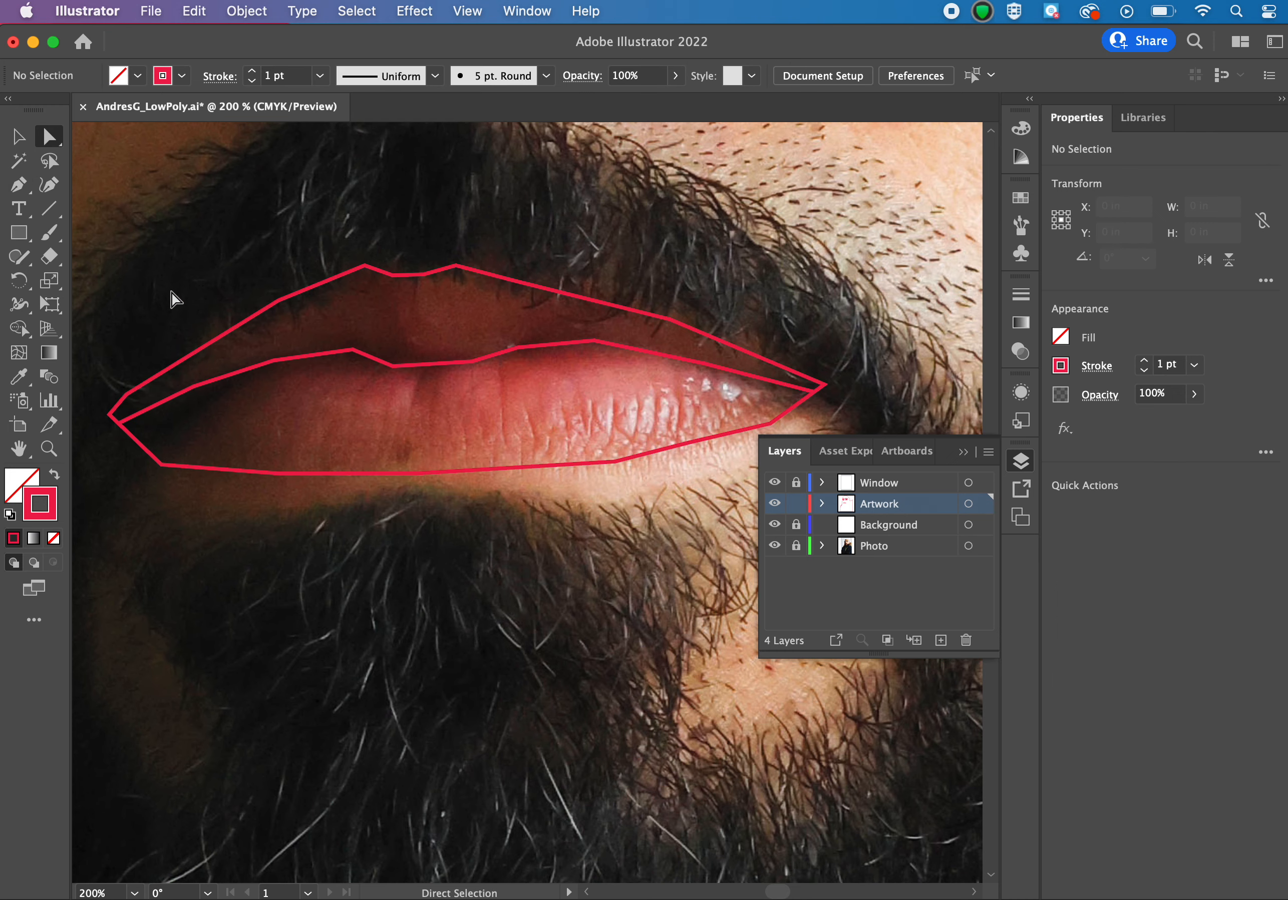
# Reposition two anchors of the lip-parting line with Direct Selection so it follows the lip edge.
pyautogui.press('super+equal')
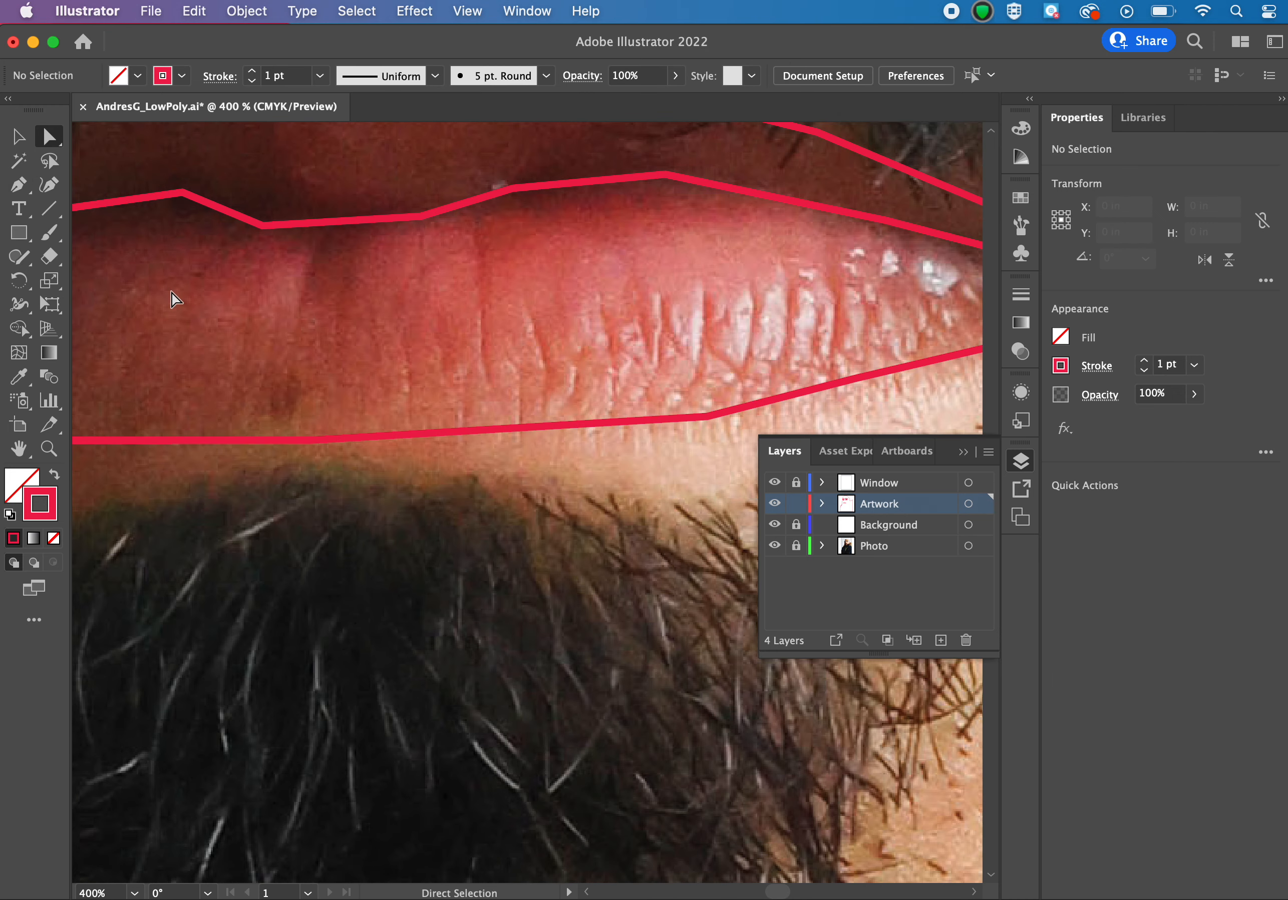
pyautogui.scroll(5, 175, 299)
pyautogui.hscroll(-3, 175, 299)
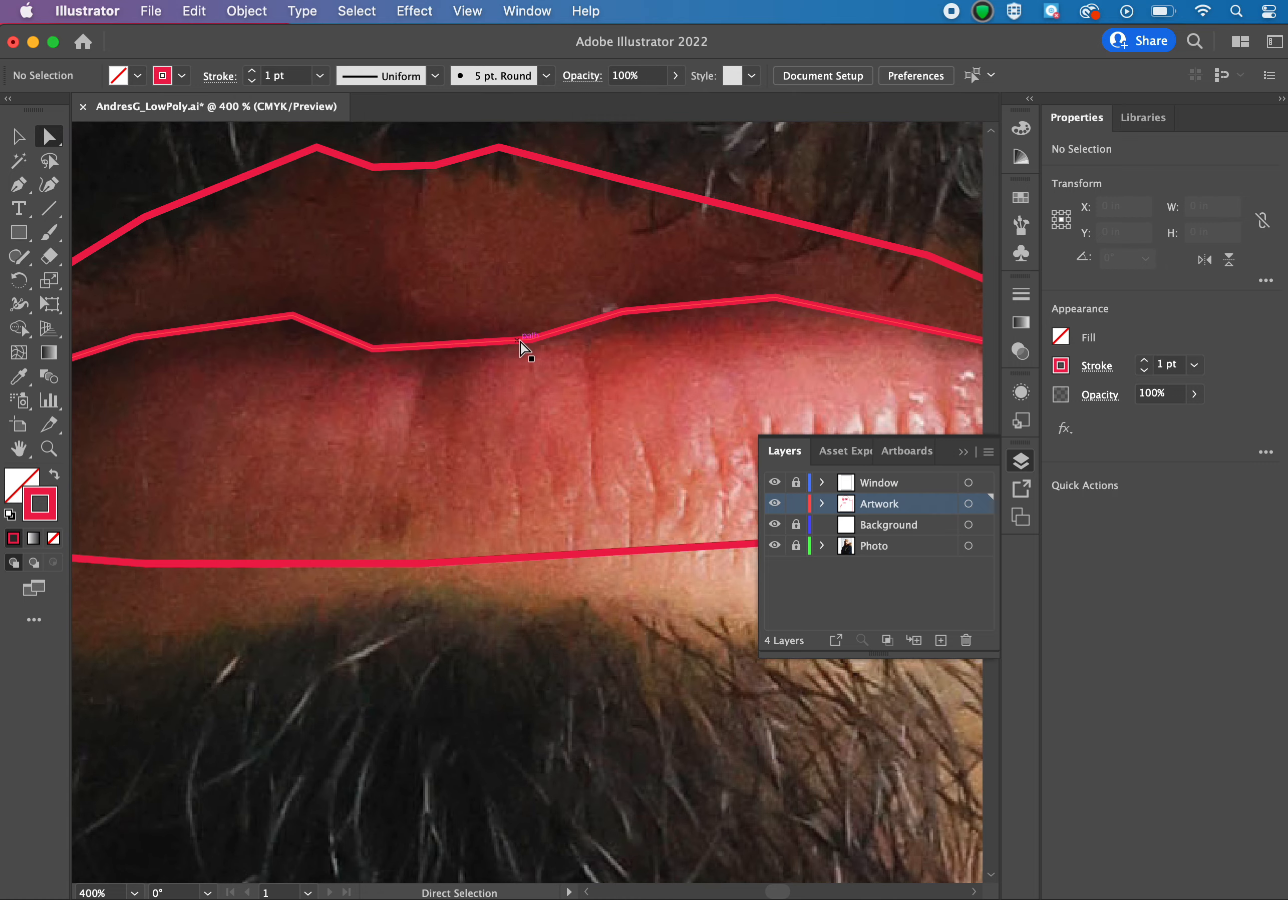
pyautogui.moveTo(530, 340); pyautogui.dragTo(491, 351)
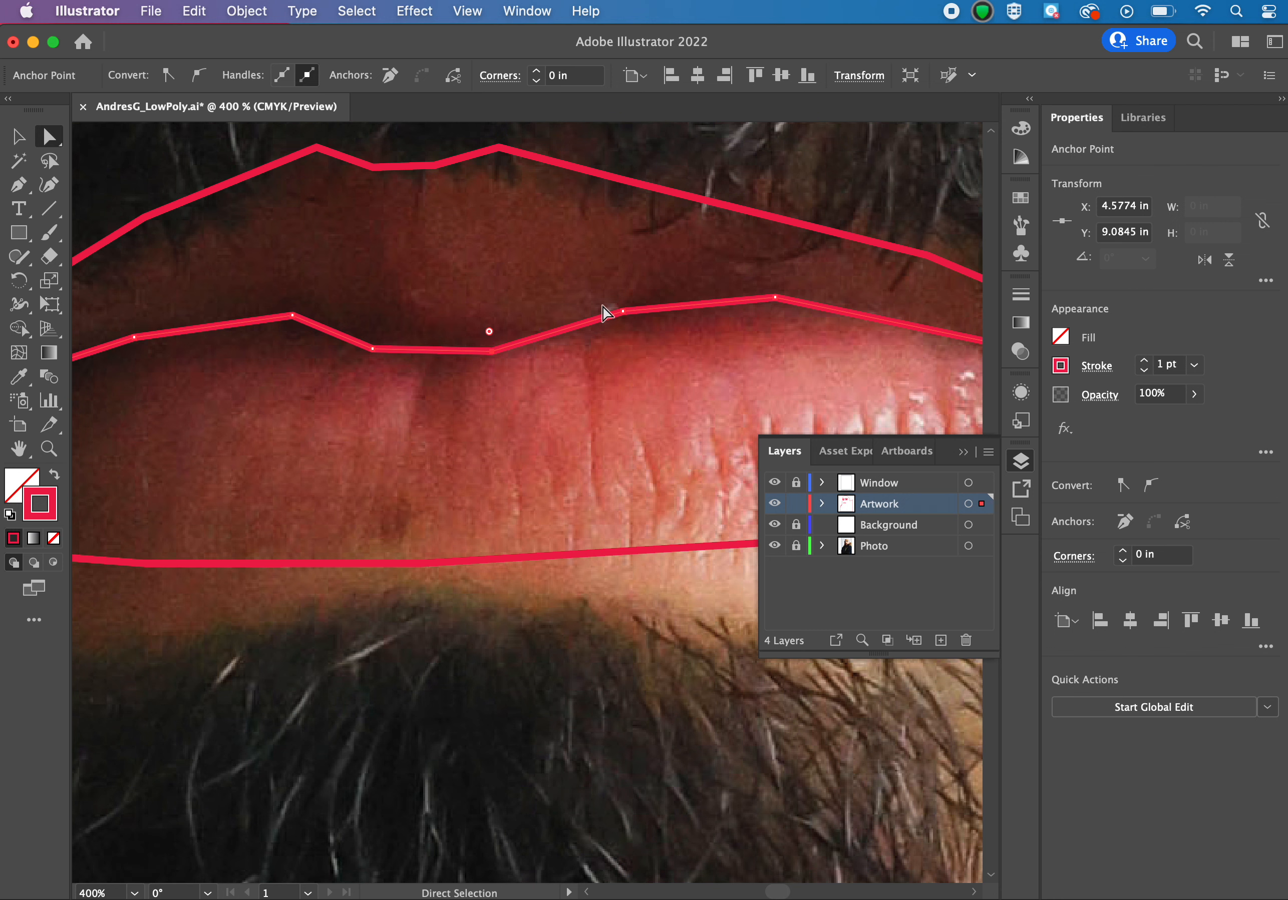
pyautogui.moveTo(622, 312); pyautogui.dragTo(598, 308)
pyautogui.click(560, 244)
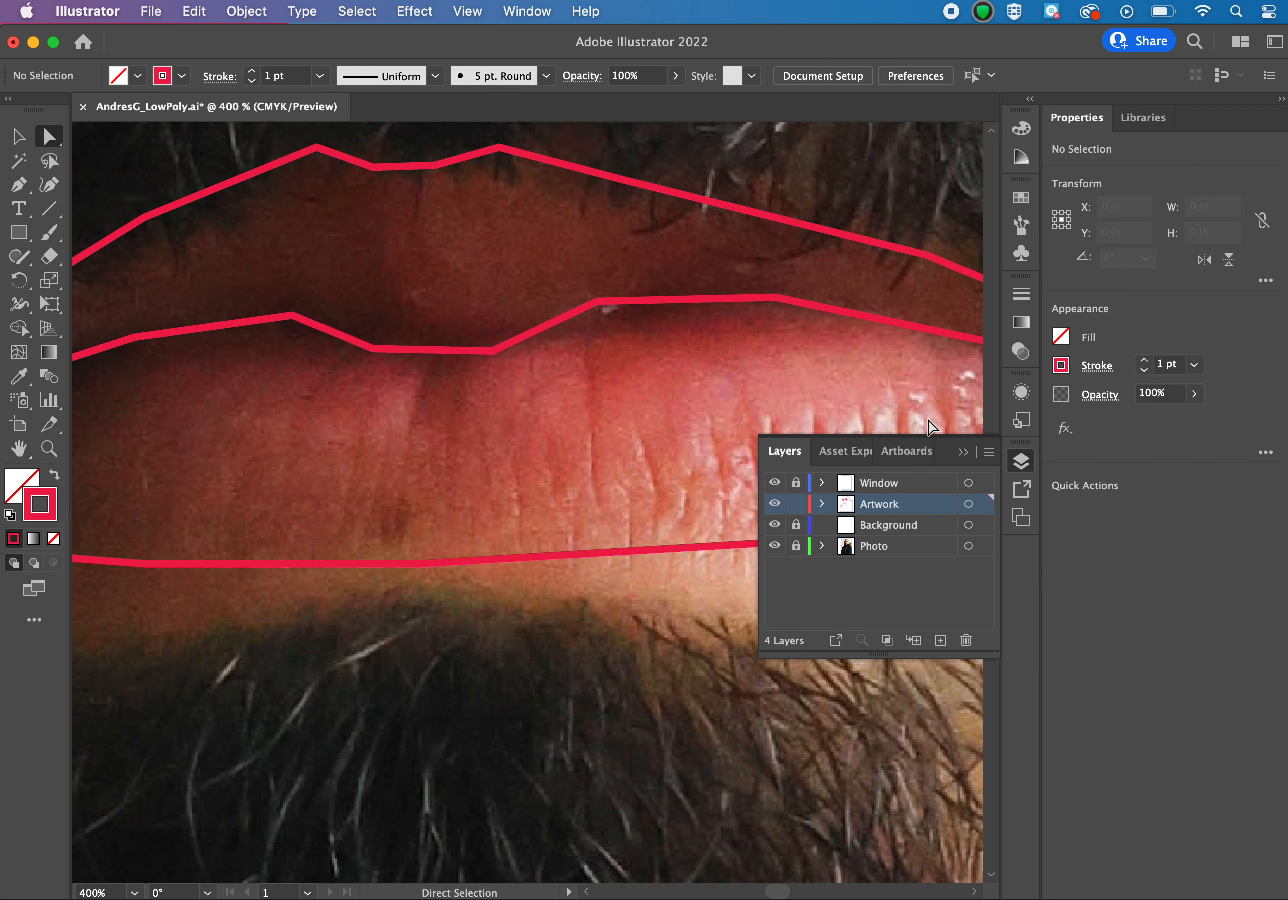
# Hide the Photo layer and reposition an anchor on the upper lip's top outline, then deselect it.
pyautogui.click(775, 545)
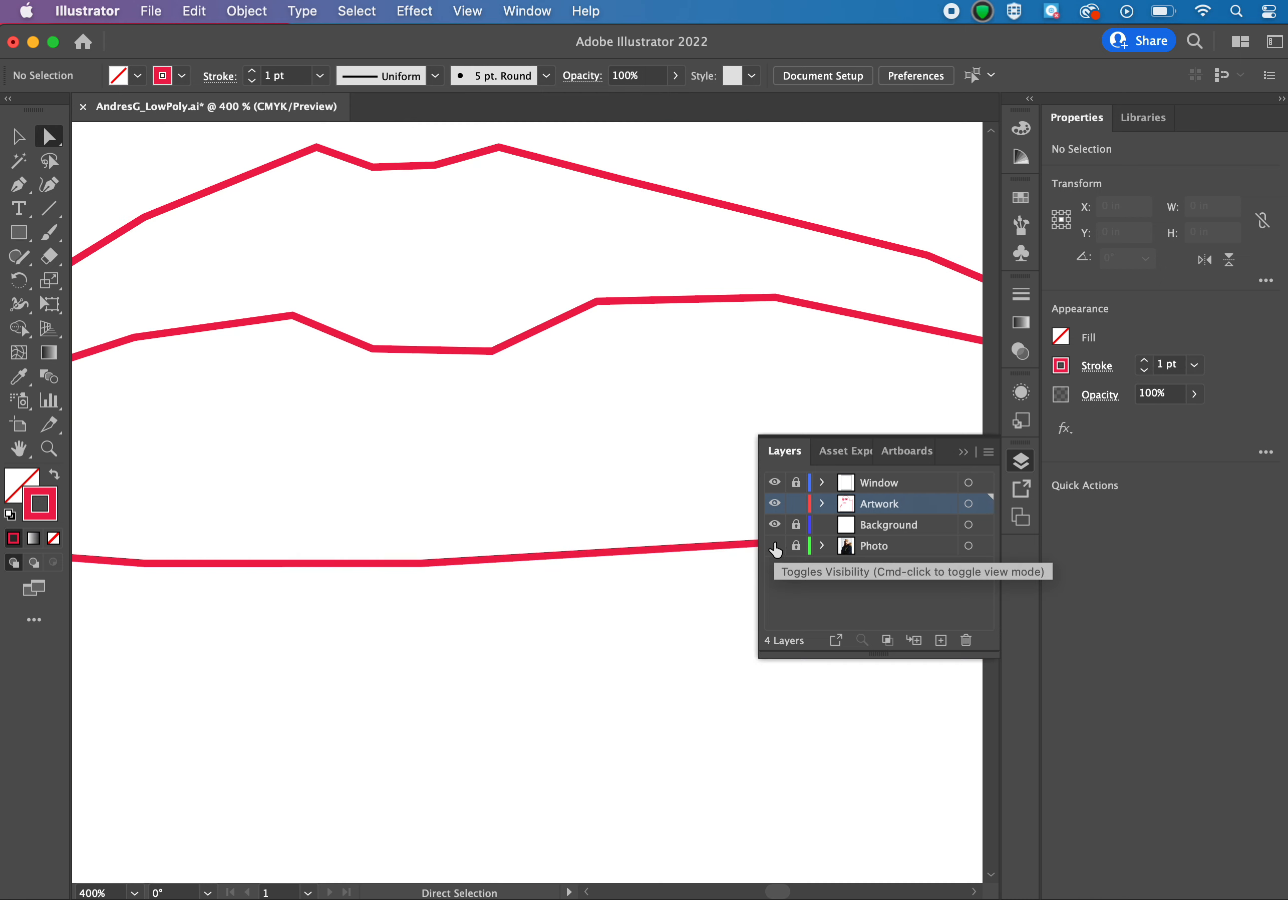
pyautogui.press('super+1')
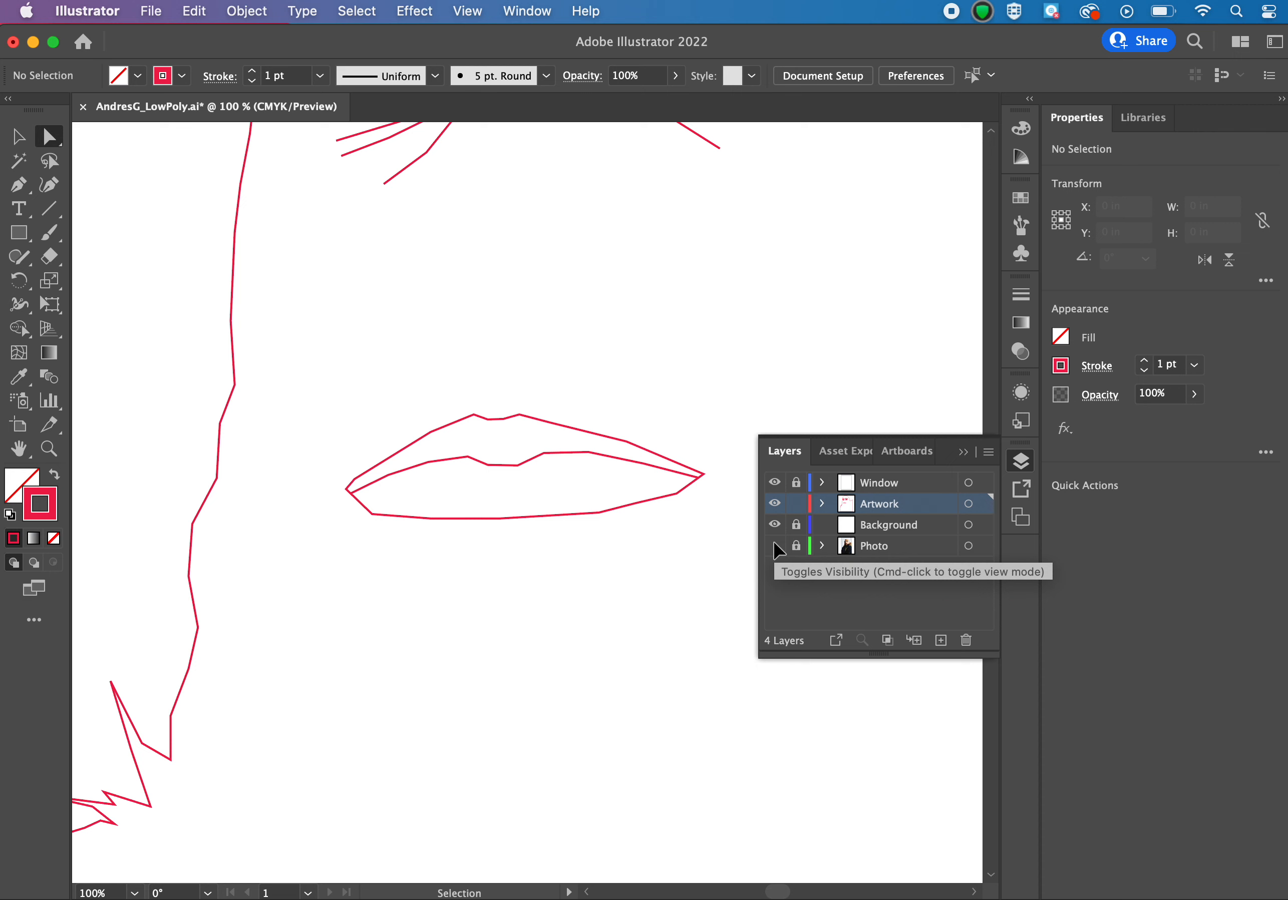
pyautogui.press('super+equal')
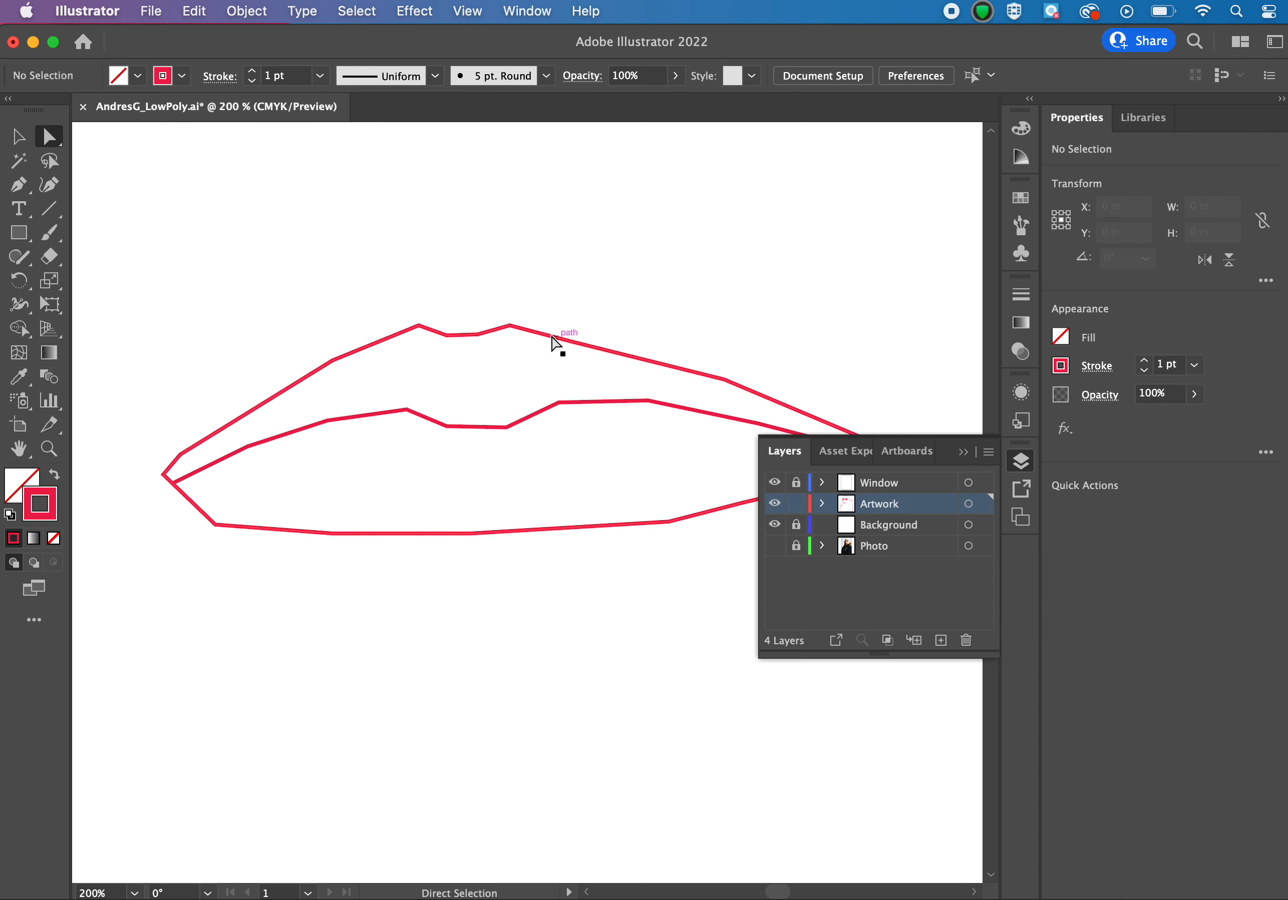
pyautogui.moveTo(510, 326); pyautogui.dragTo(584, 337)
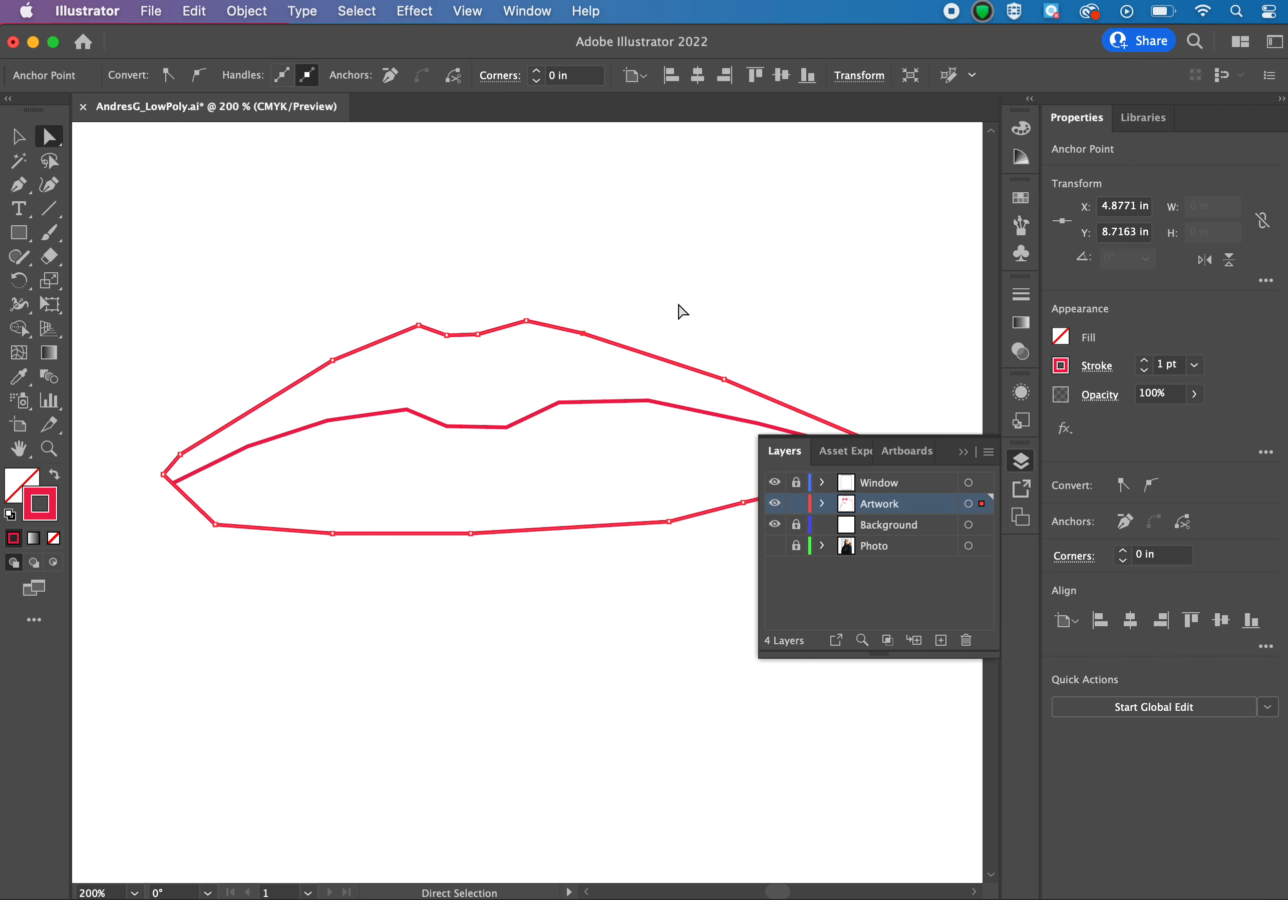
pyautogui.click(680, 309)
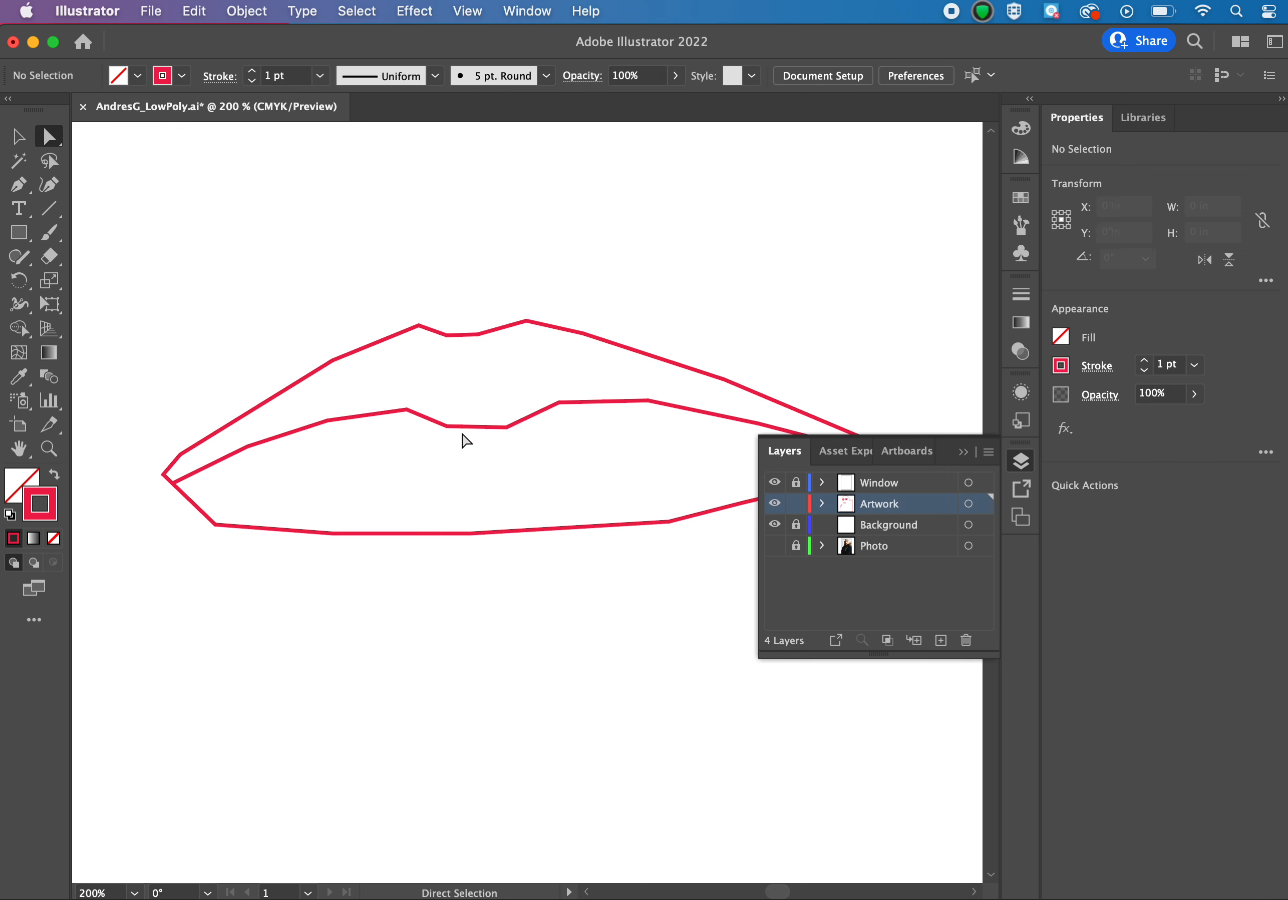
# Show the Photo layer again and draw a Pen line from the lower lip edge up to the lip-parting line on the left.
pyautogui.click(774, 546)
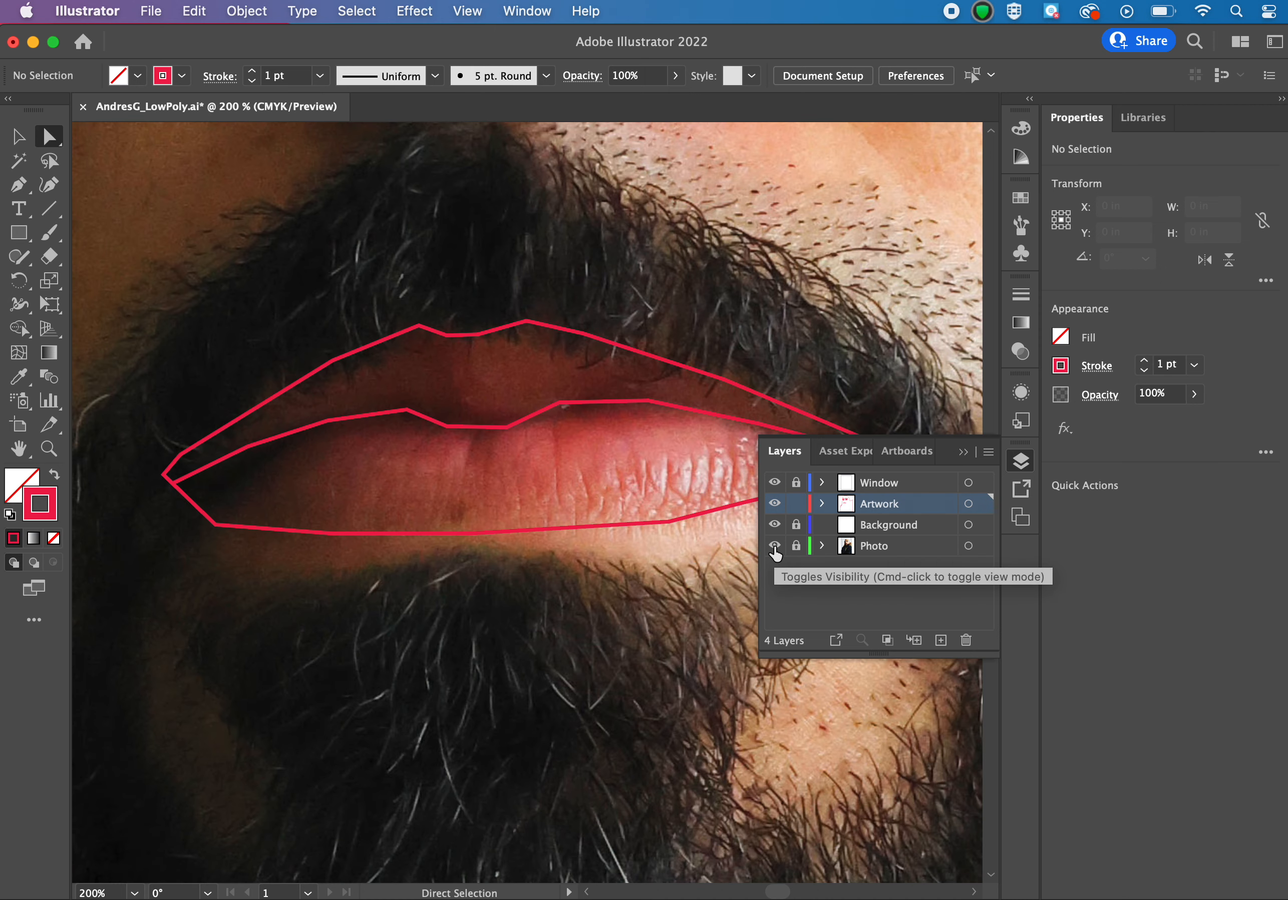
pyautogui.hscroll(-3, 423, 567)
pyautogui.scroll(1, 423, 567)
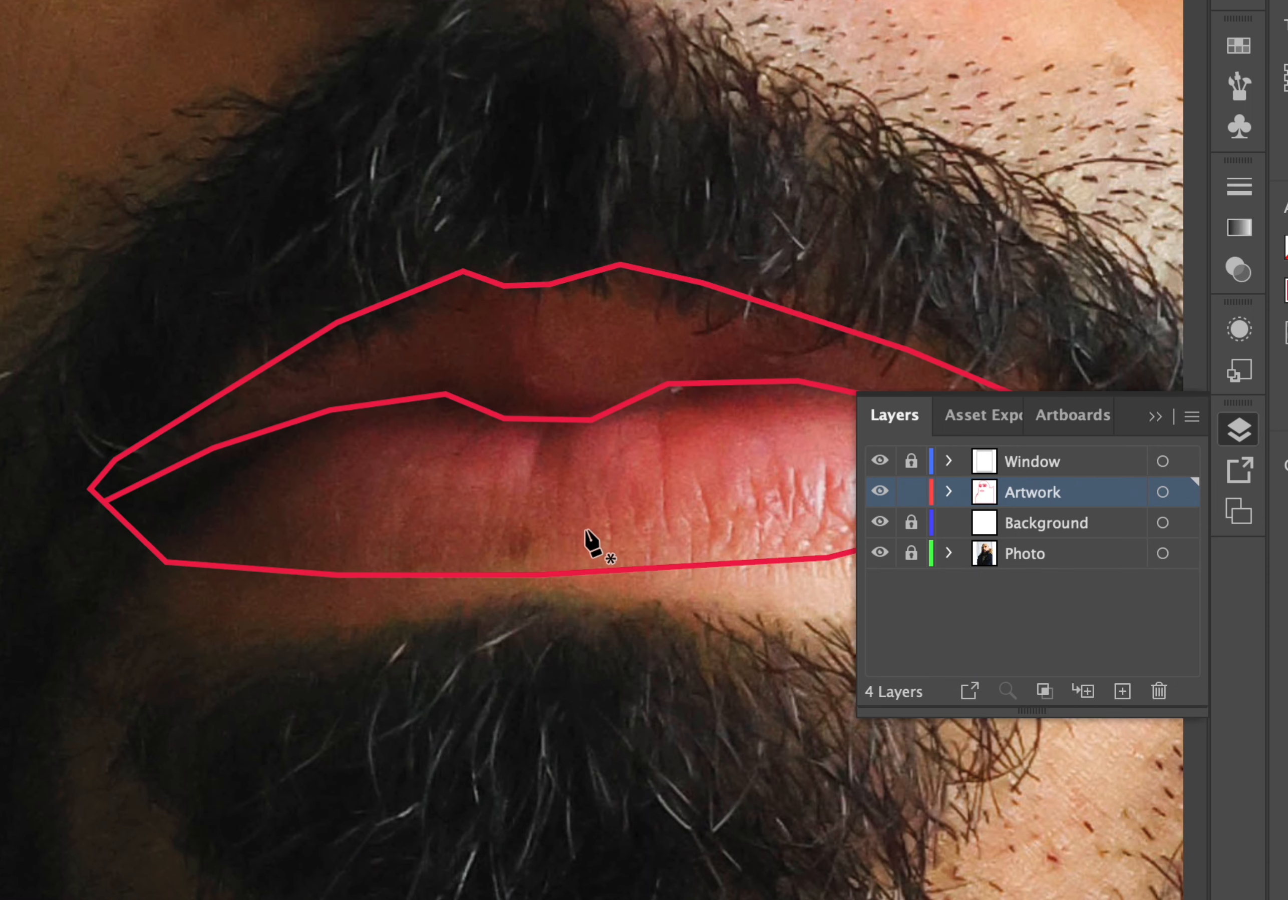
pyautogui.hscroll(8, 590, 543)
pyautogui.scroll(2, 590, 543)
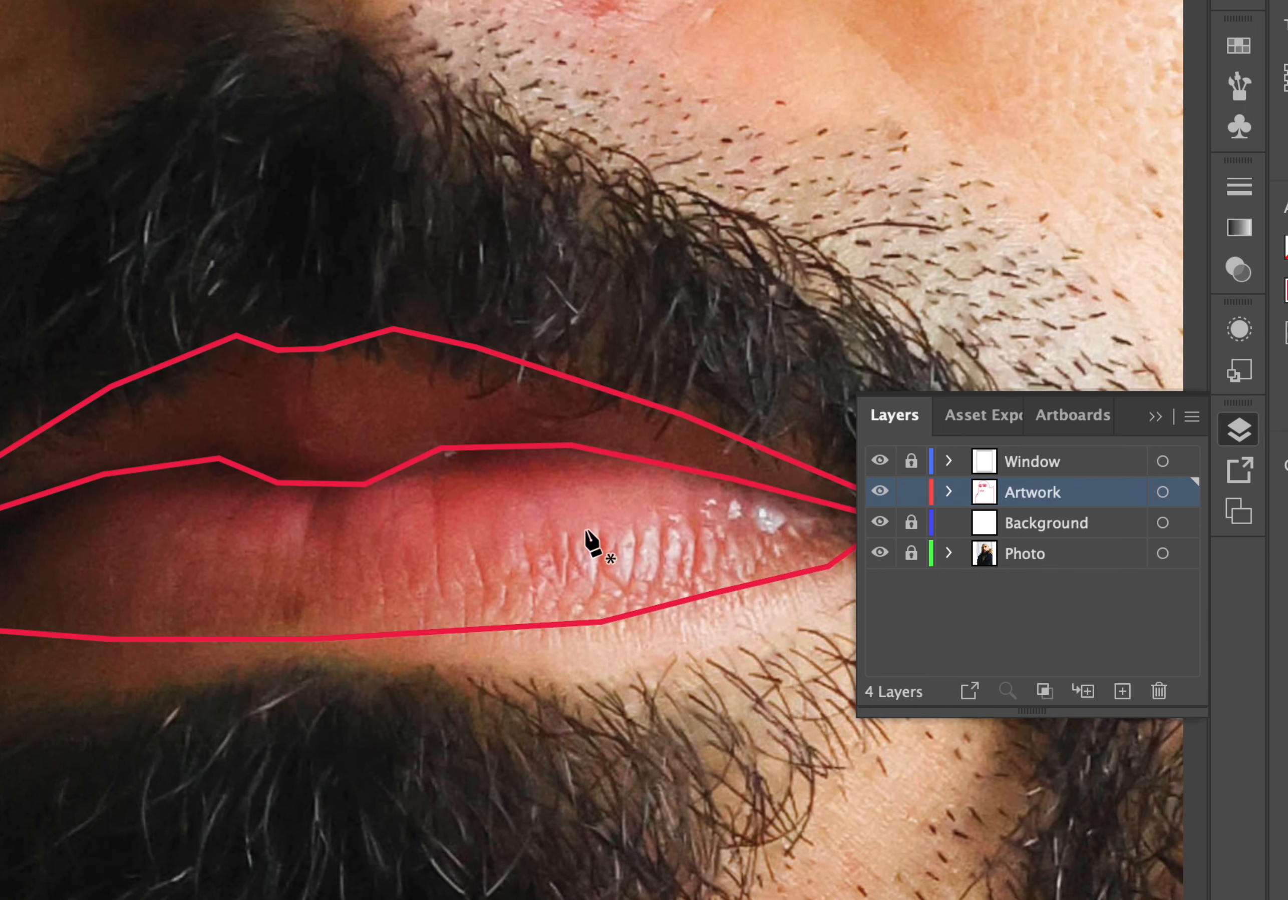
pyautogui.hscroll(-6, 586, 533)
pyautogui.scroll(-2, 586, 534)
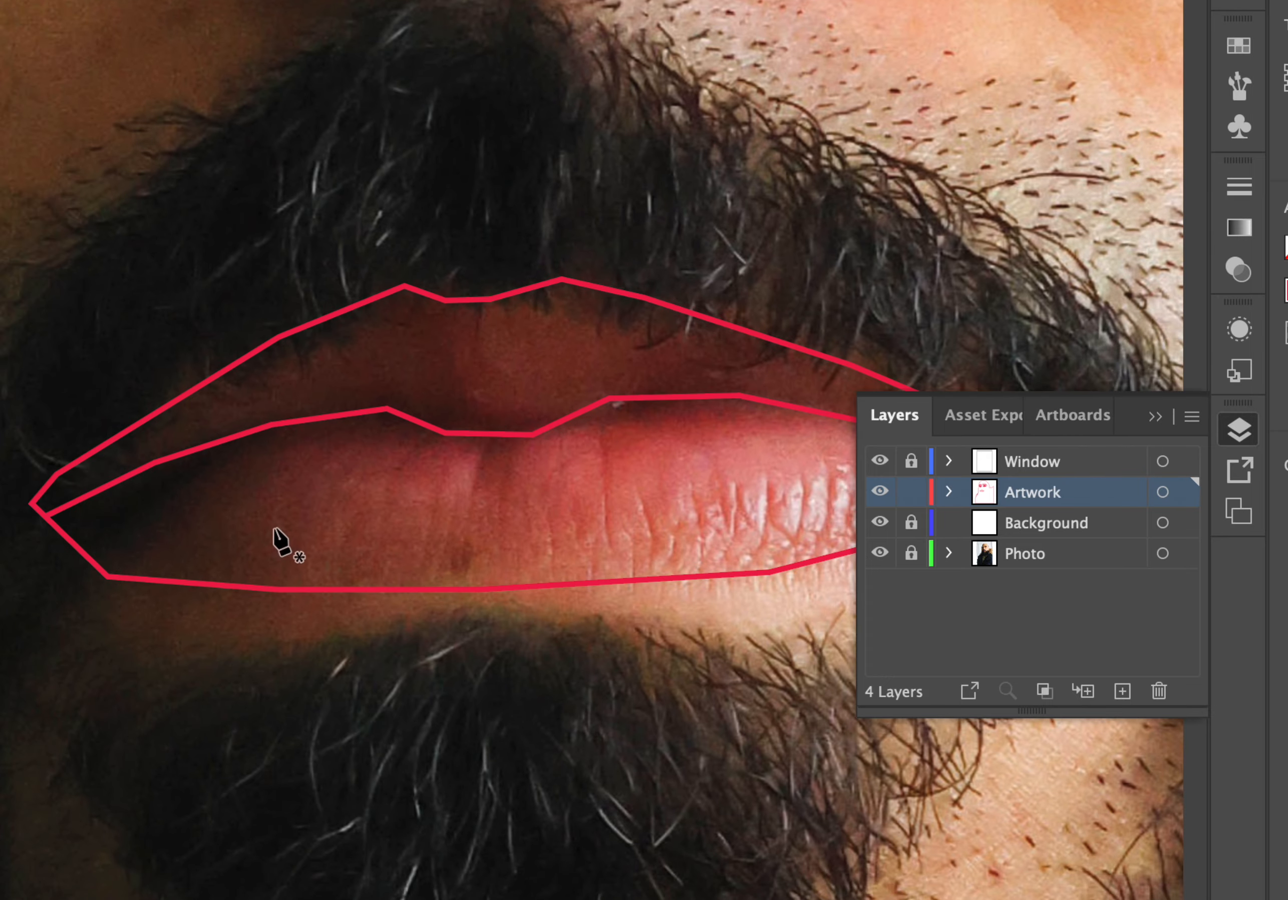
pyautogui.click(135, 573)
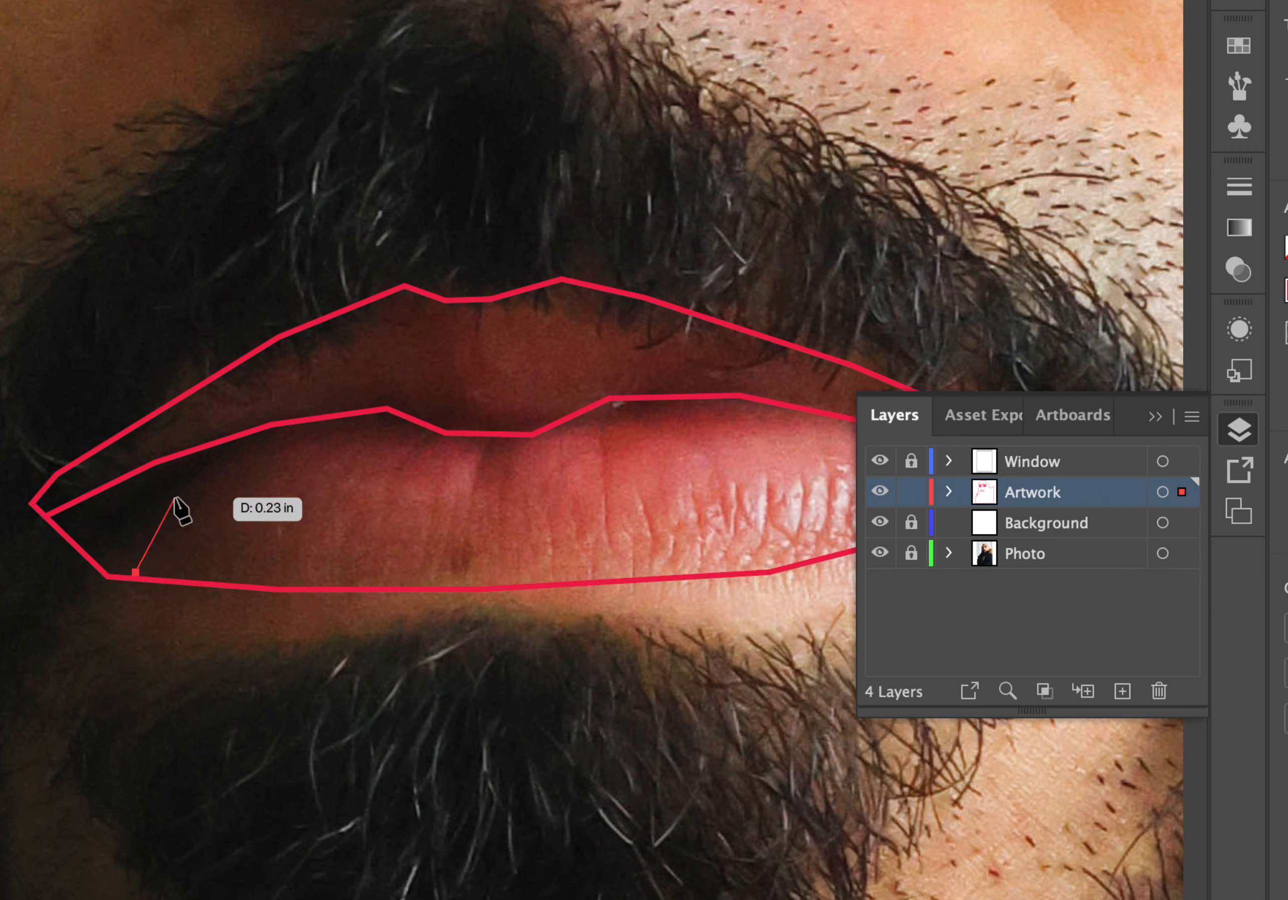
pyautogui.click(206, 481)
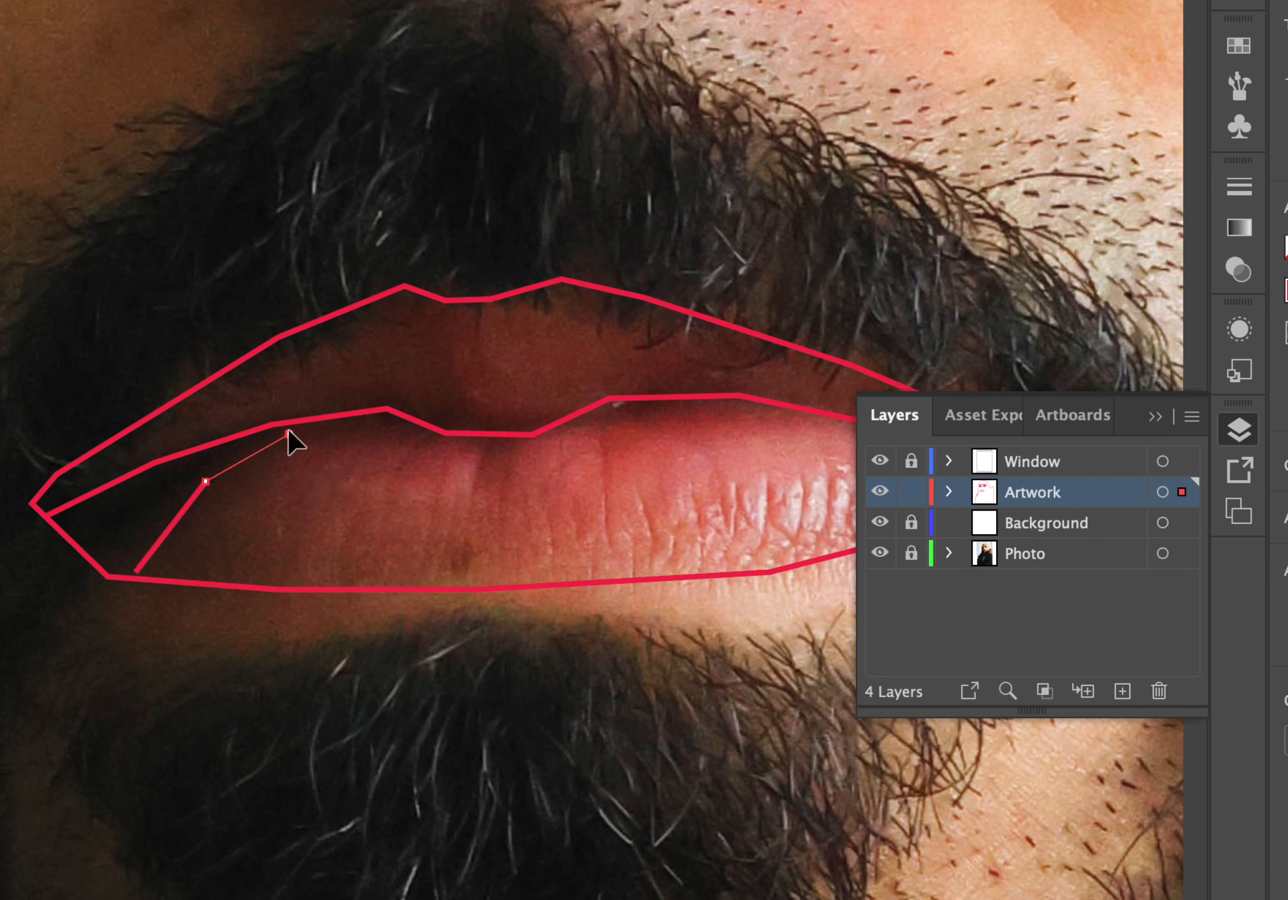
pyautogui.click(289, 433)
pyautogui.click(370, 412)
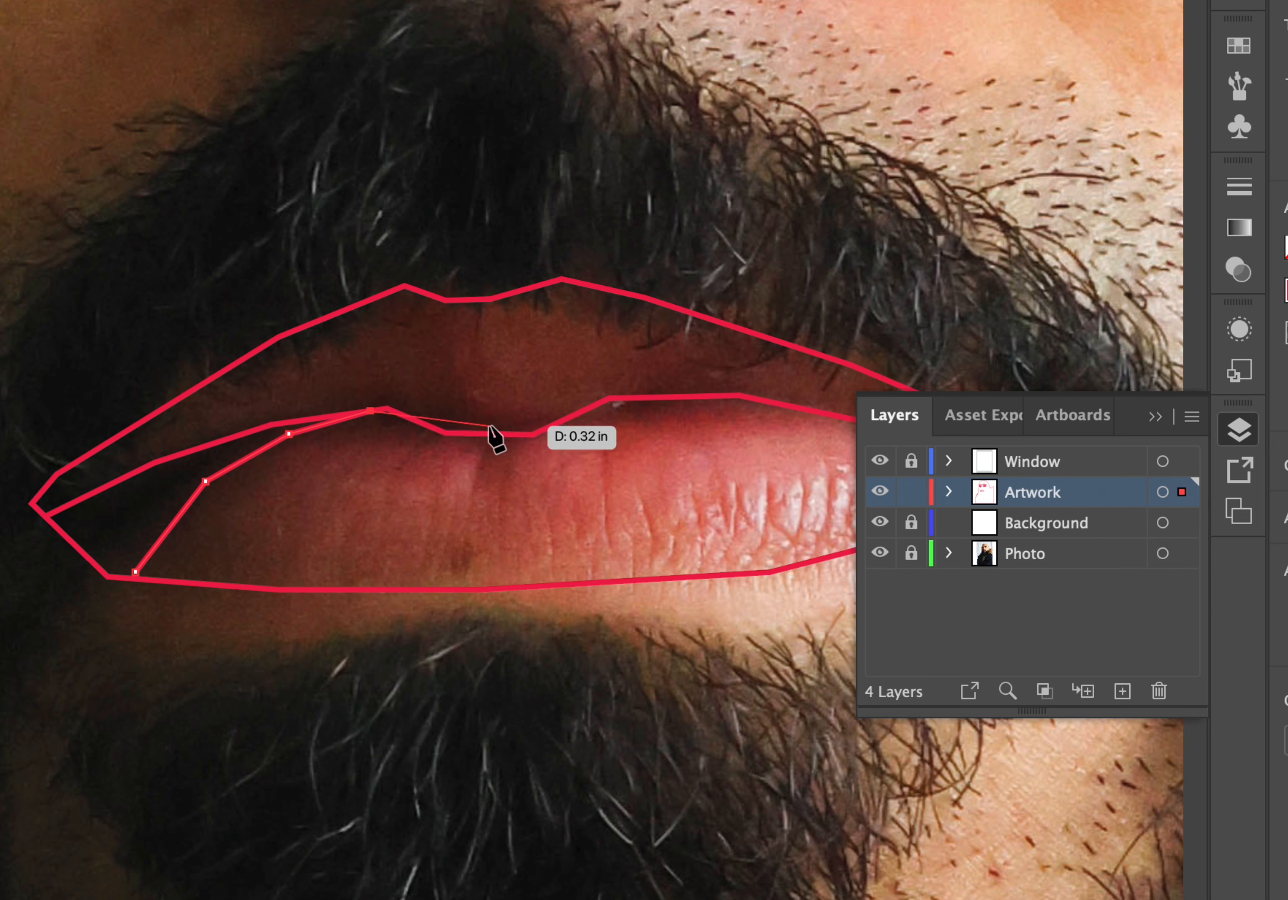
pyautogui.press('Escape')
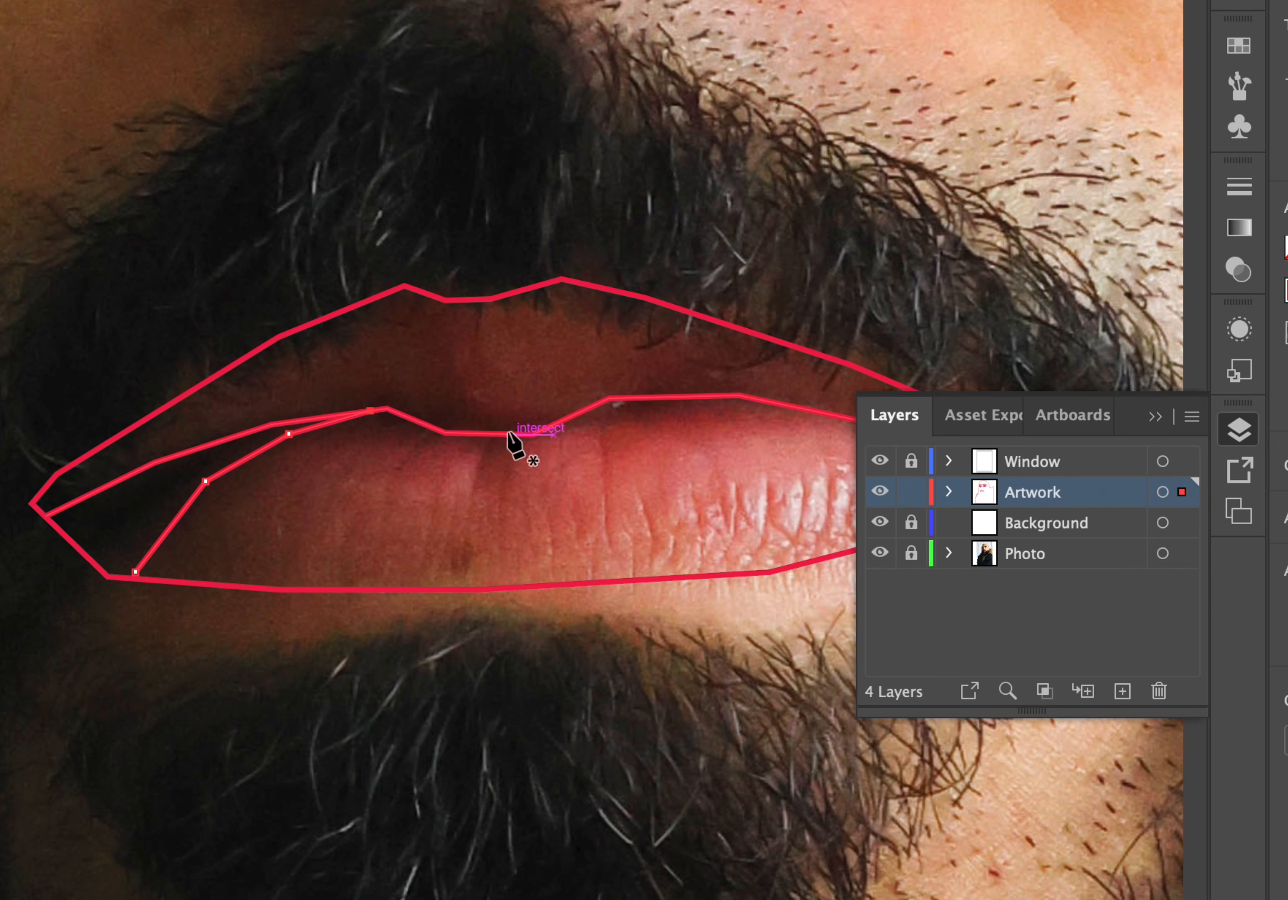
# Draw a triangular Pen line from the lip-parting line up into the upper lip and back down, then deselect.
pyautogui.click(509, 434)
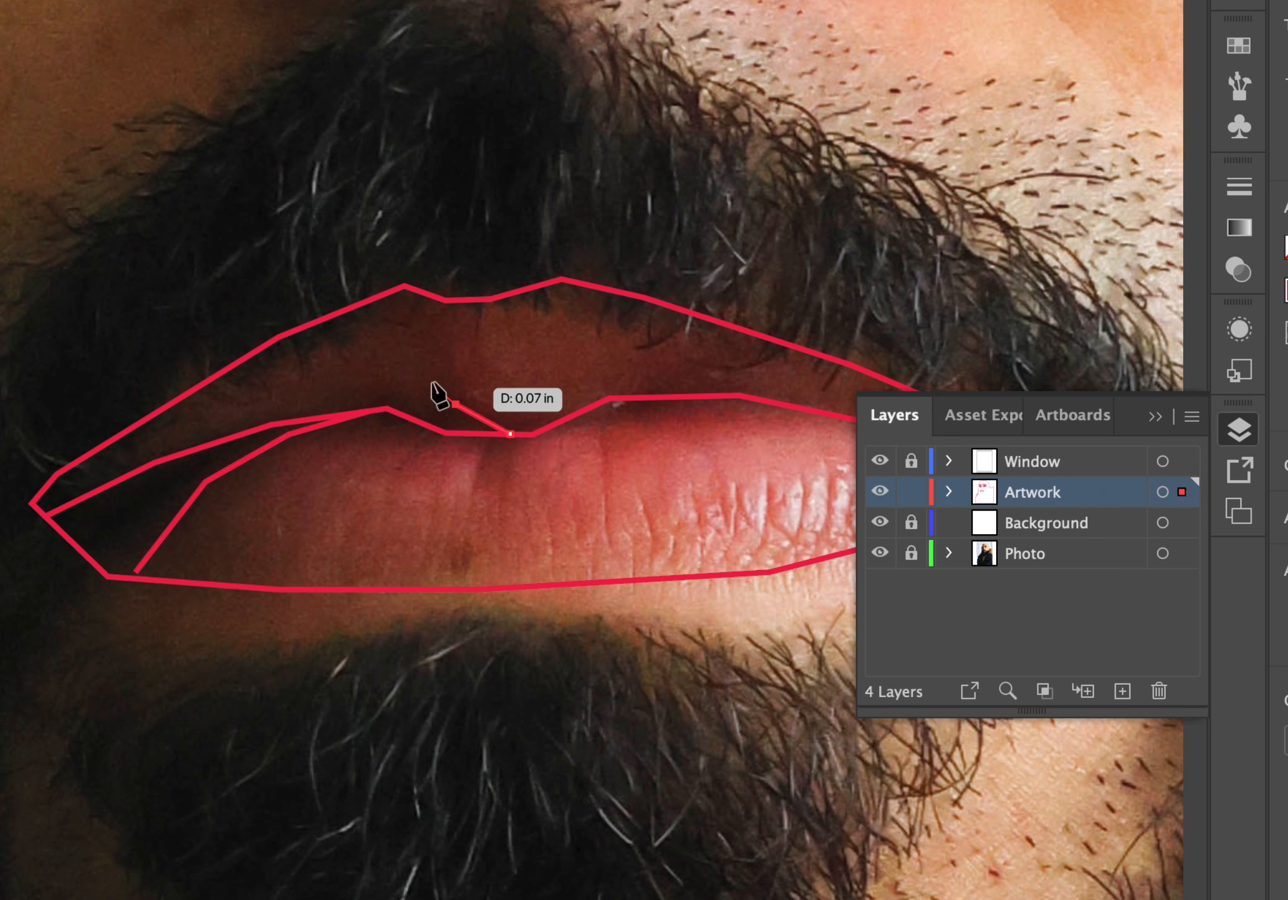
pyautogui.click(417, 355)
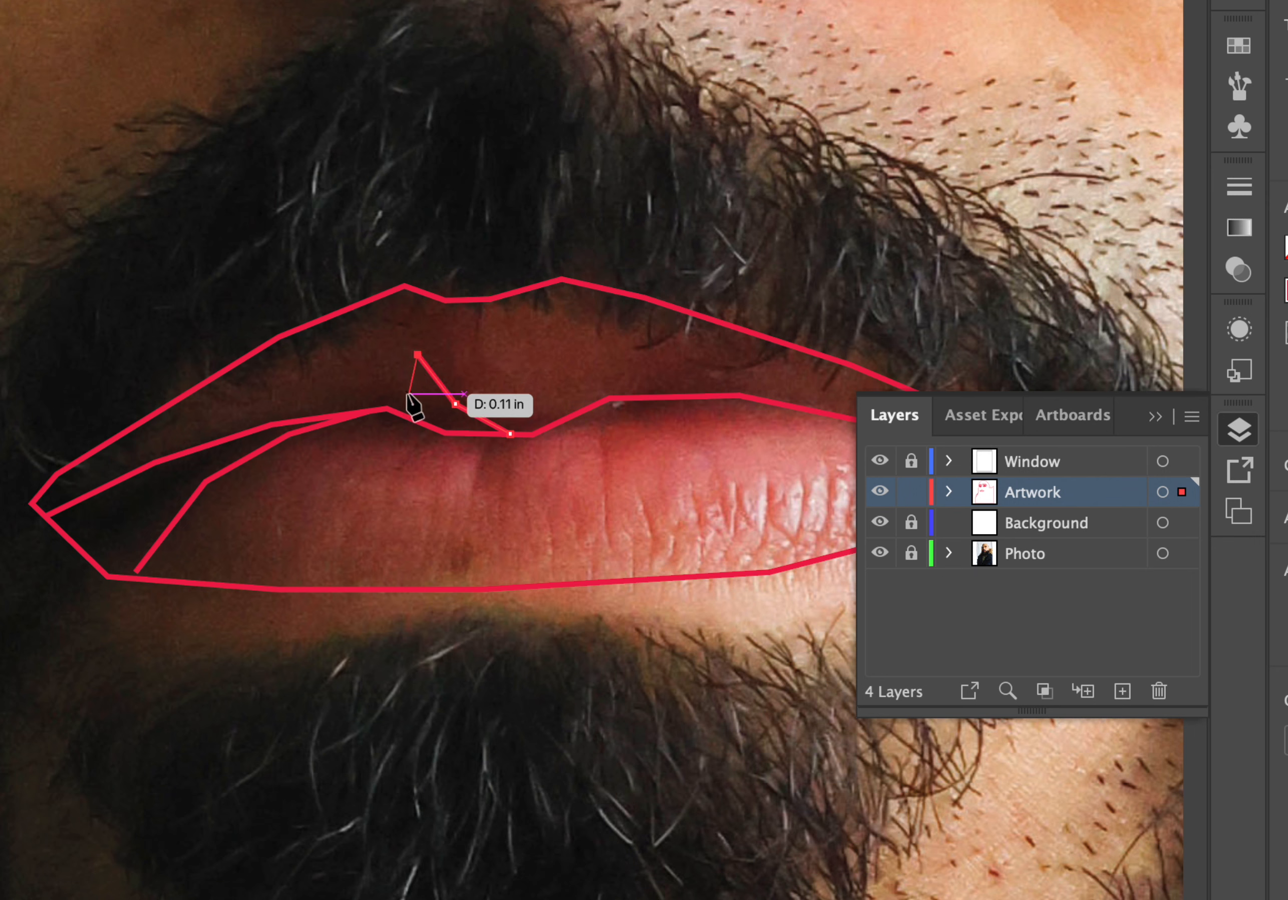
pyautogui.click(406, 411)
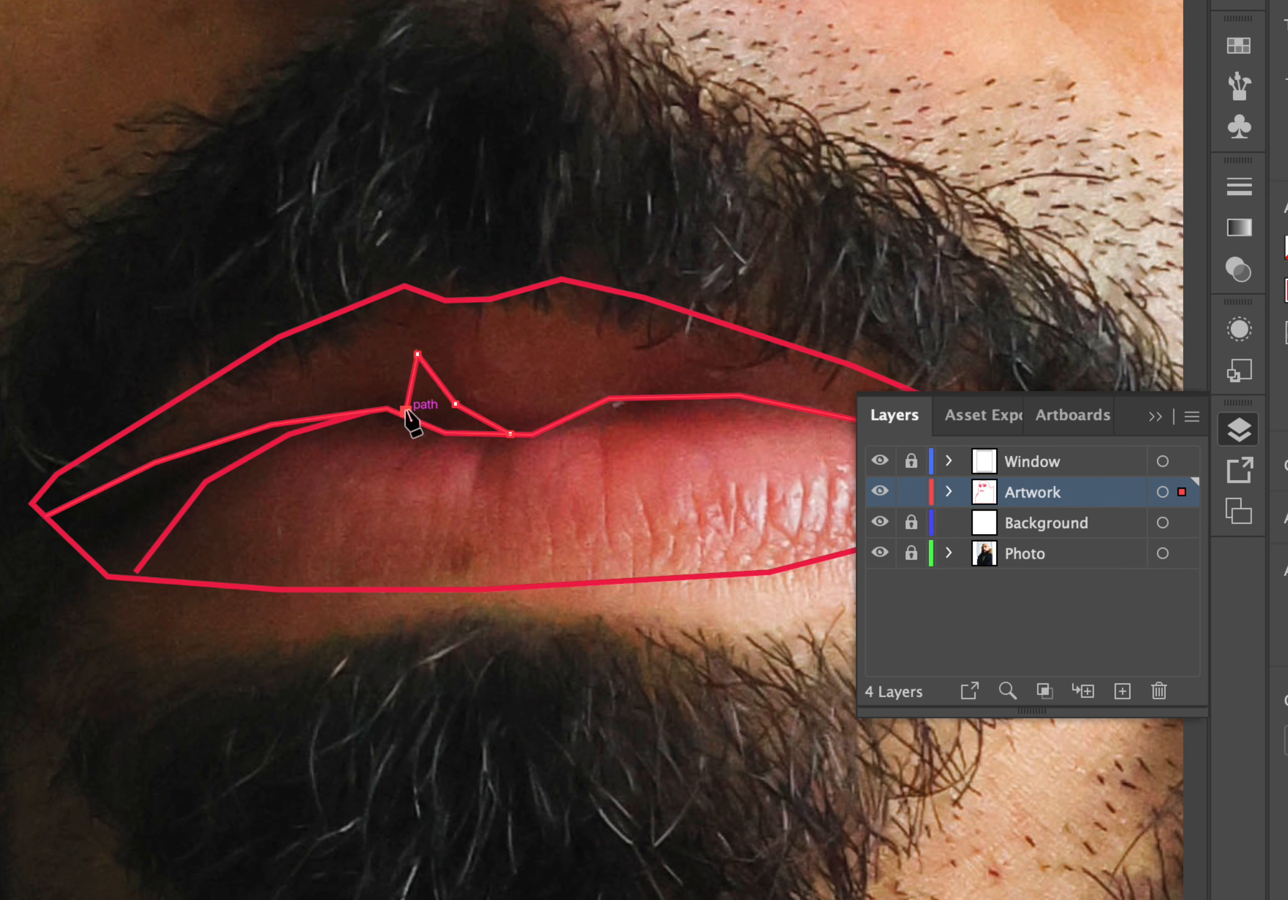
pyautogui.keyDown('super'); pyautogui.click(496, 516); pyautogui.keyUp('super')
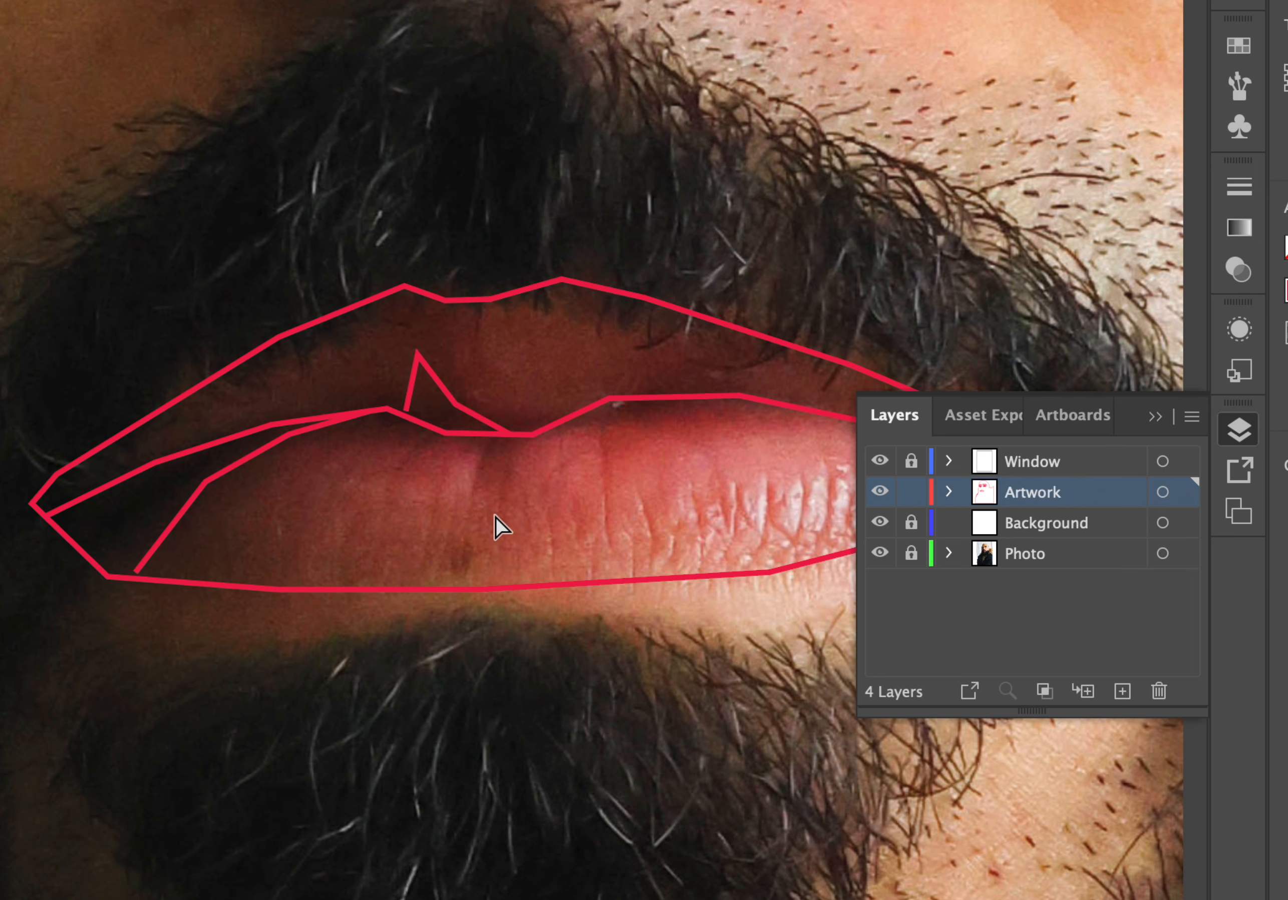
# Draw a short Pen line on the upper lip's left side from the parting line to the top outline.
pyautogui.hscroll(-3, 496, 518)
pyautogui.hscroll(3, 496, 519)
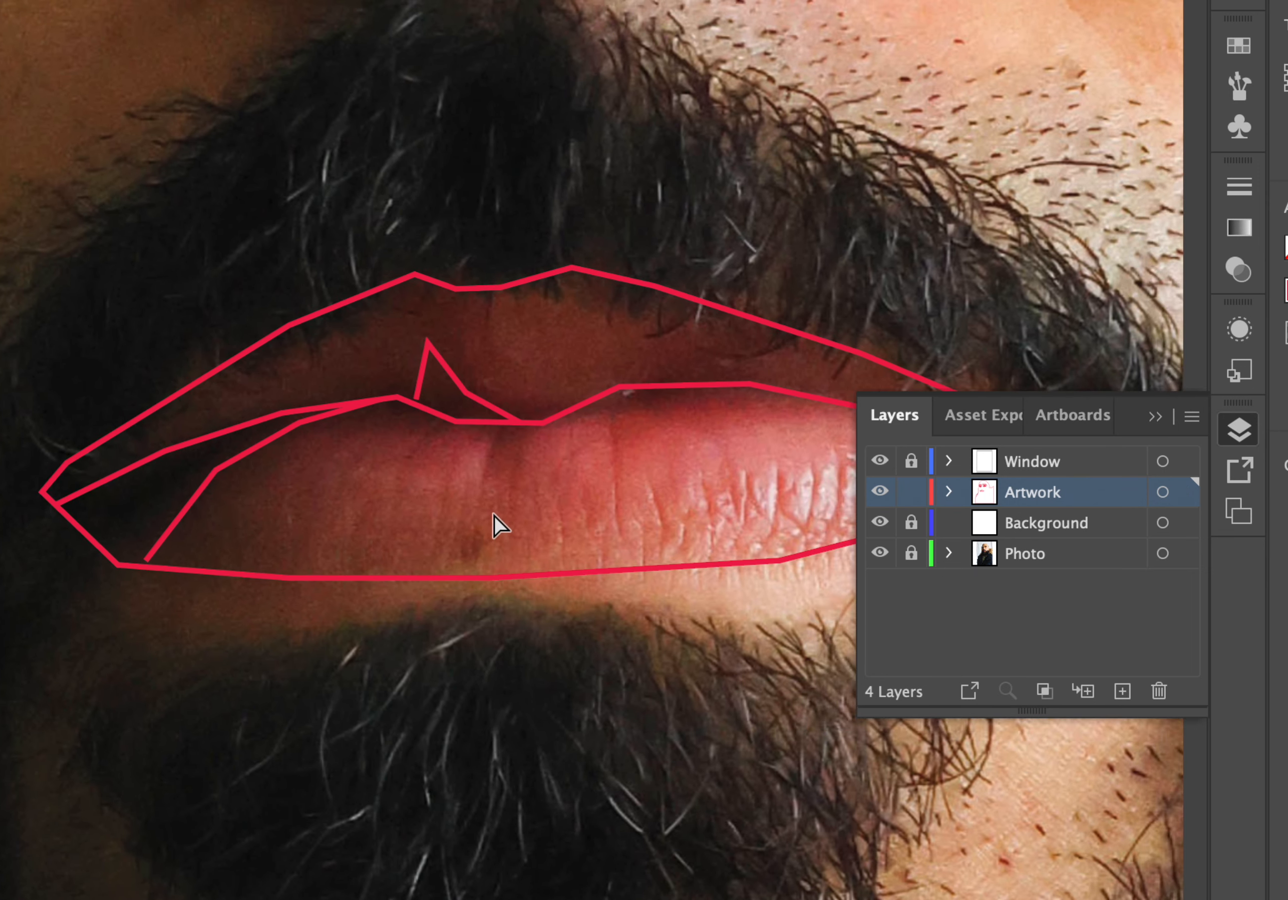
pyautogui.click(201, 439)
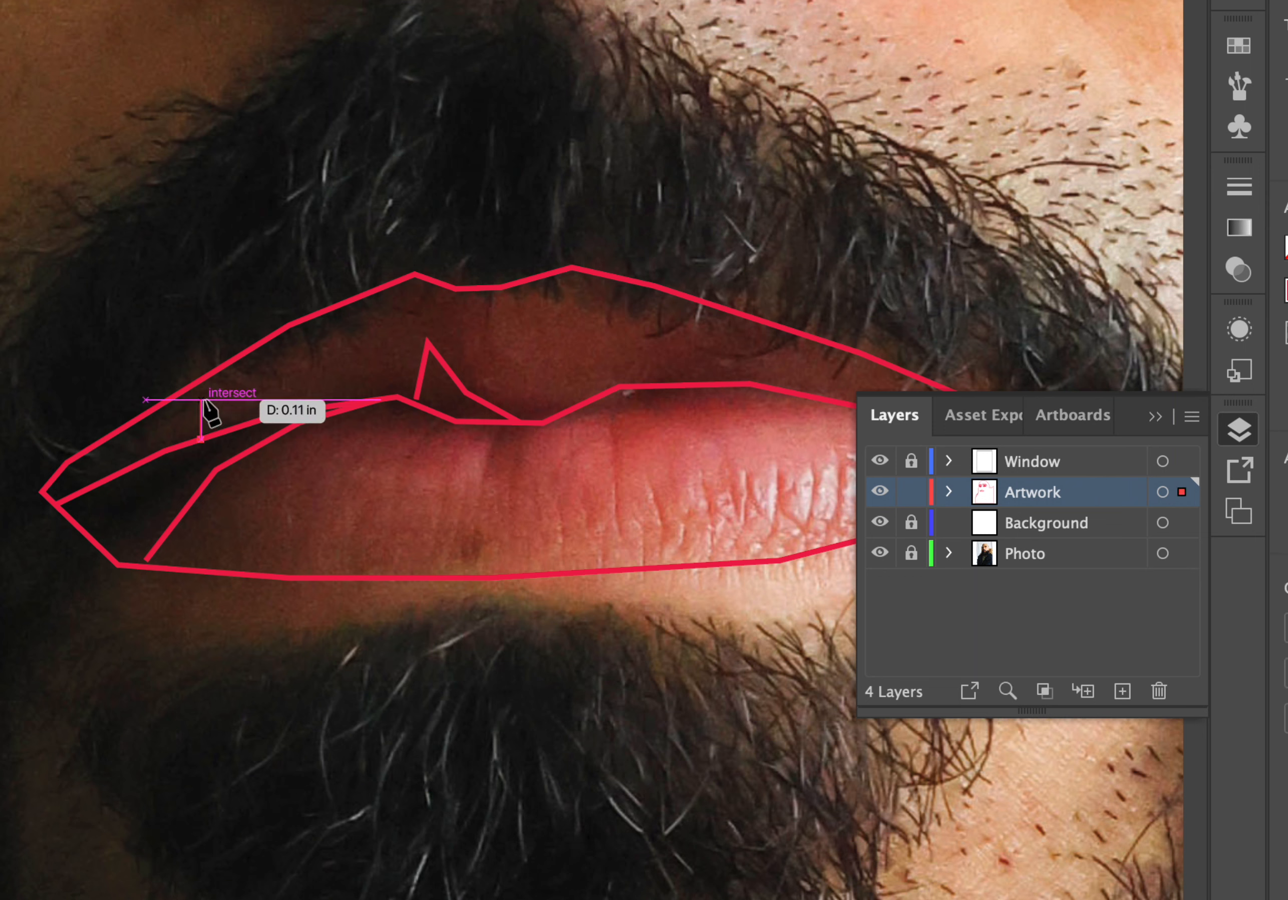
pyautogui.click(239, 355)
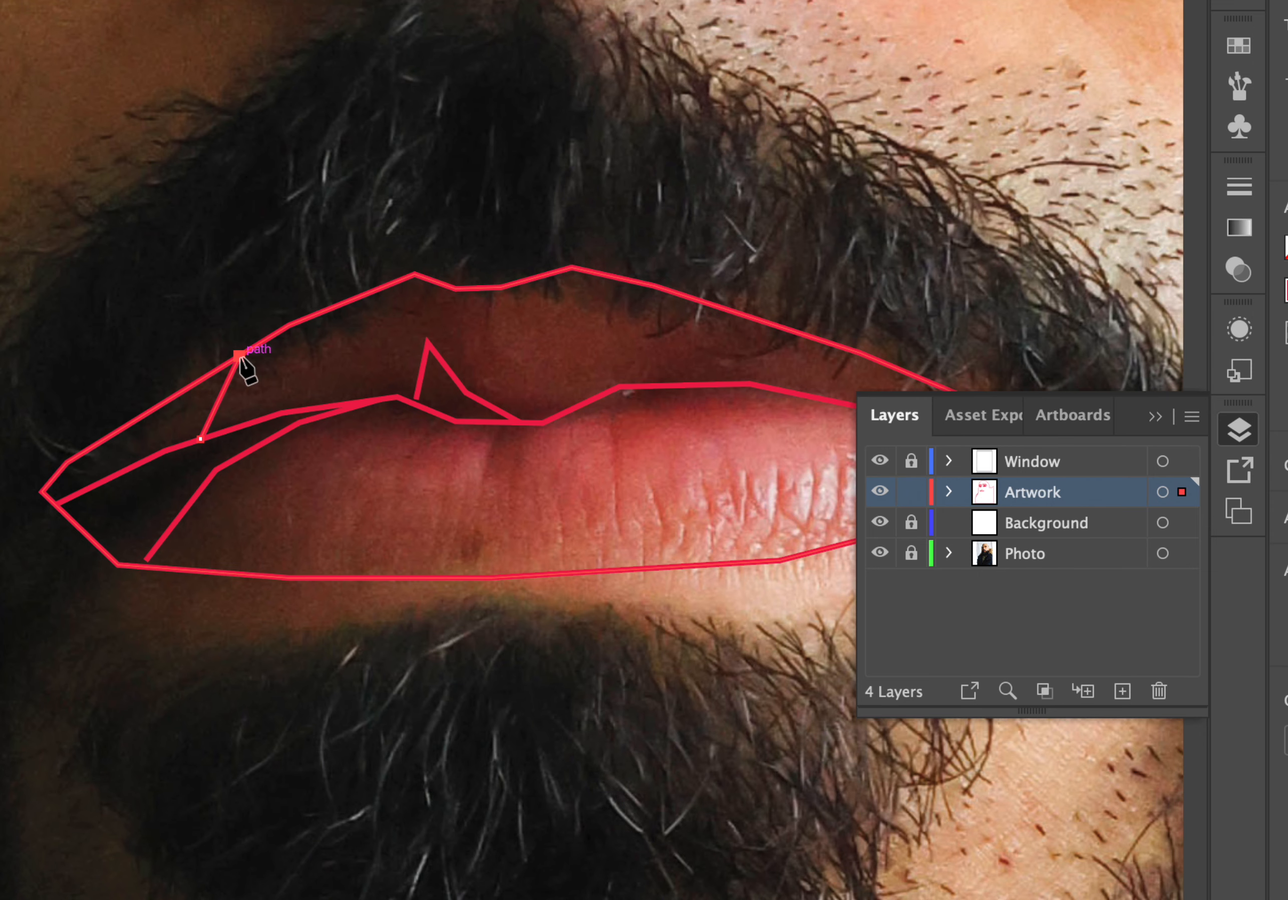
pyautogui.keyDown('super'); pyautogui.click(361, 370); pyautogui.keyUp('super')
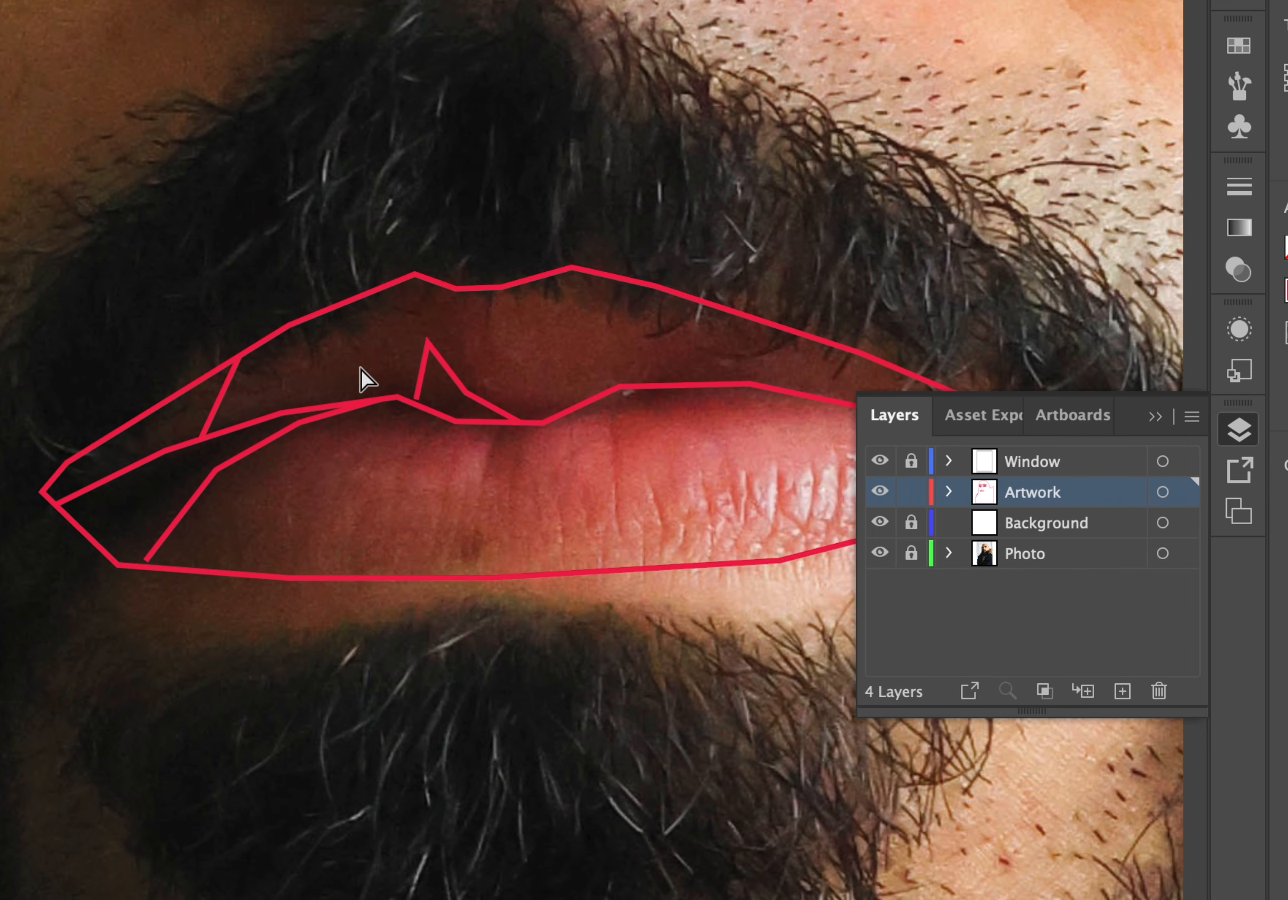
# Draw a Pen line across the lower lip from near the right mouth corner to the left diagonal line.
pyautogui.hscroll(5, 361, 371)
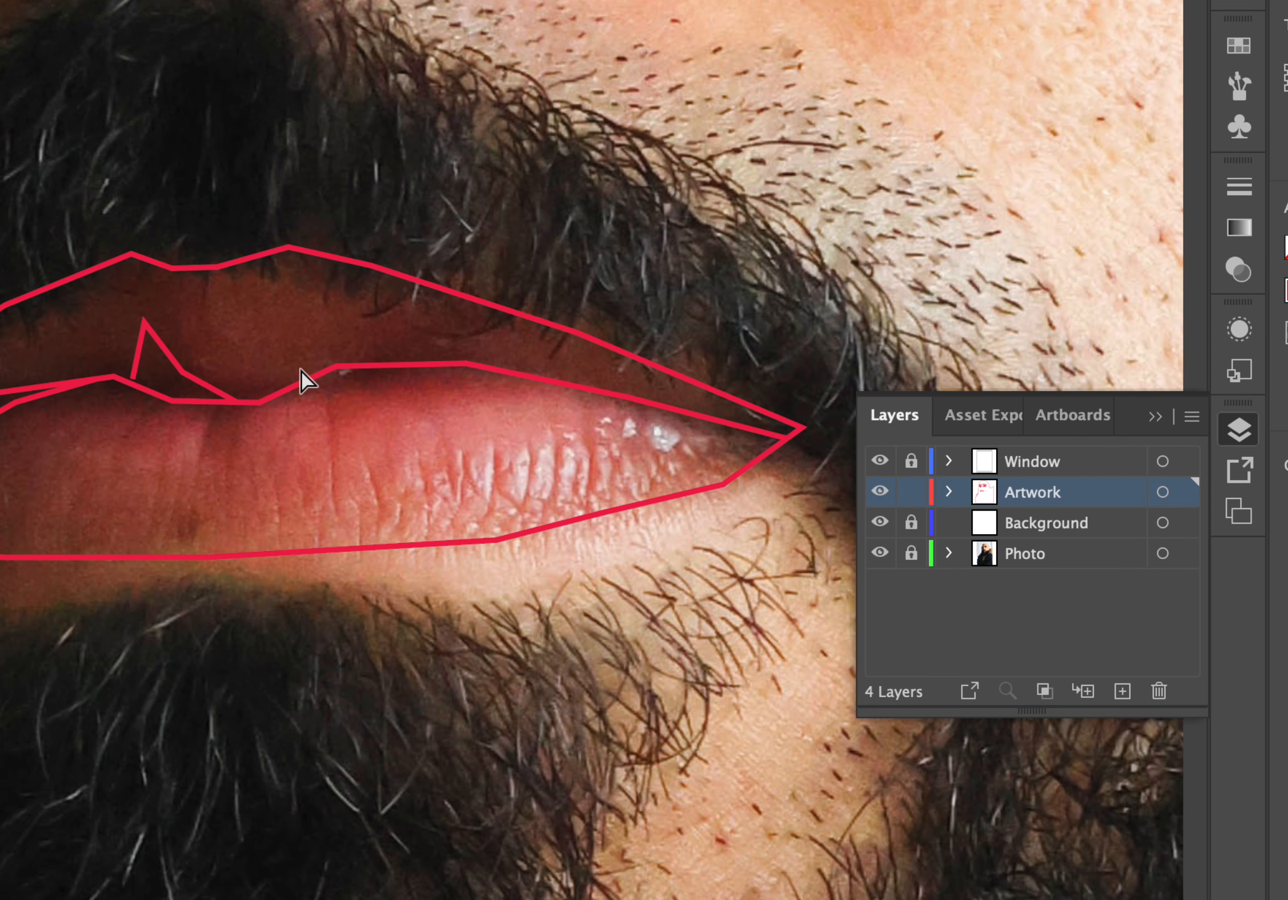
pyautogui.hscroll(-1, 335, 442)
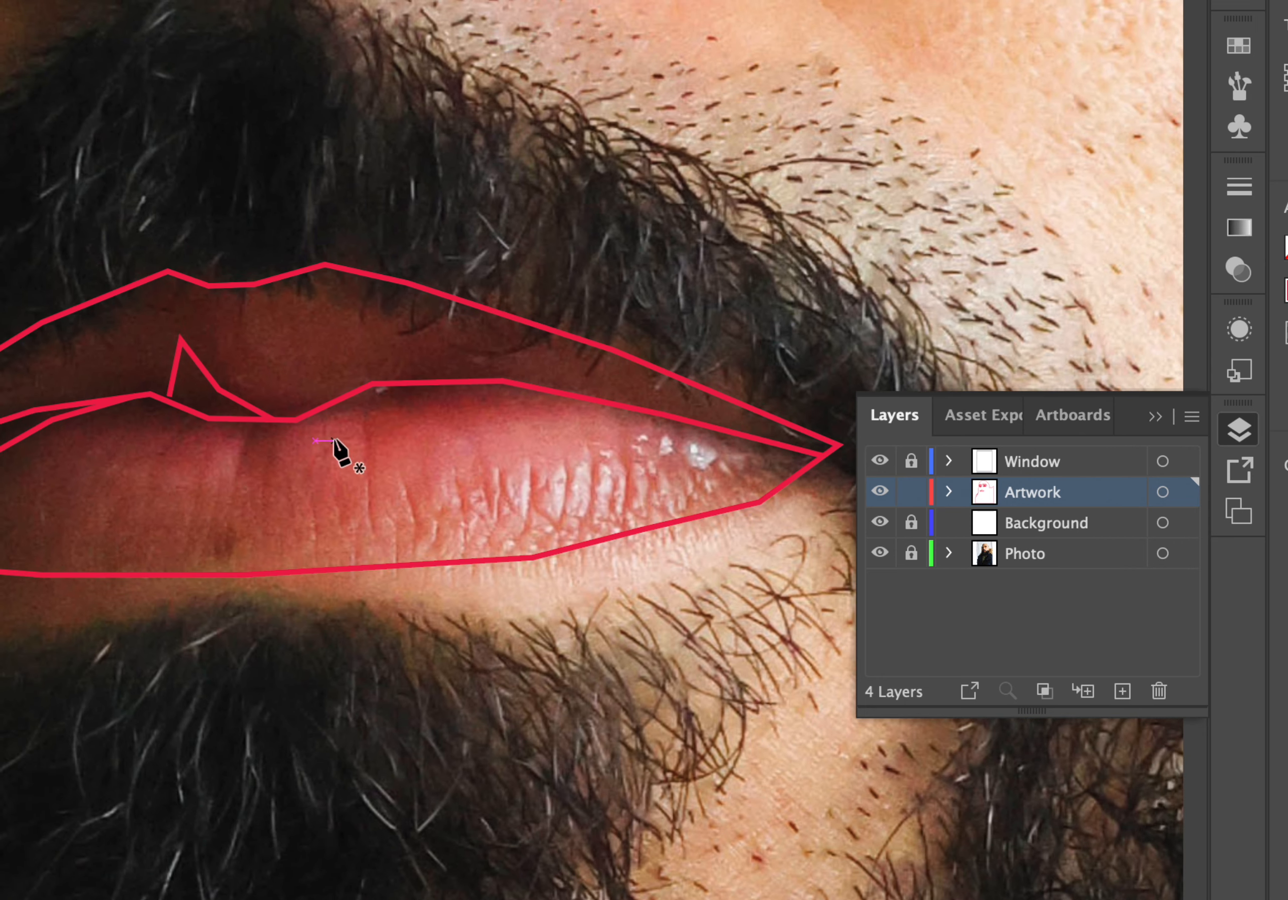
pyautogui.click(725, 431)
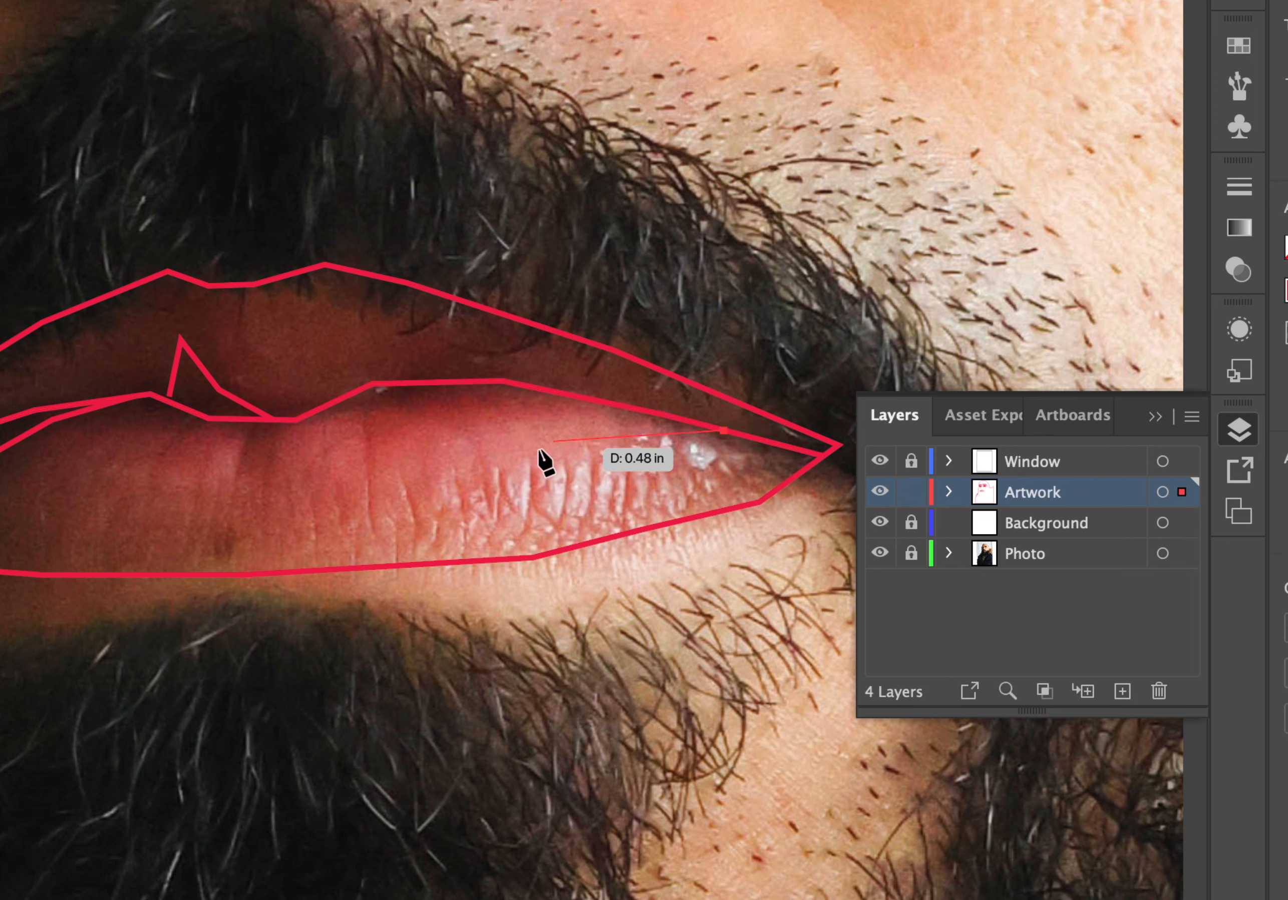
pyautogui.click(441, 489)
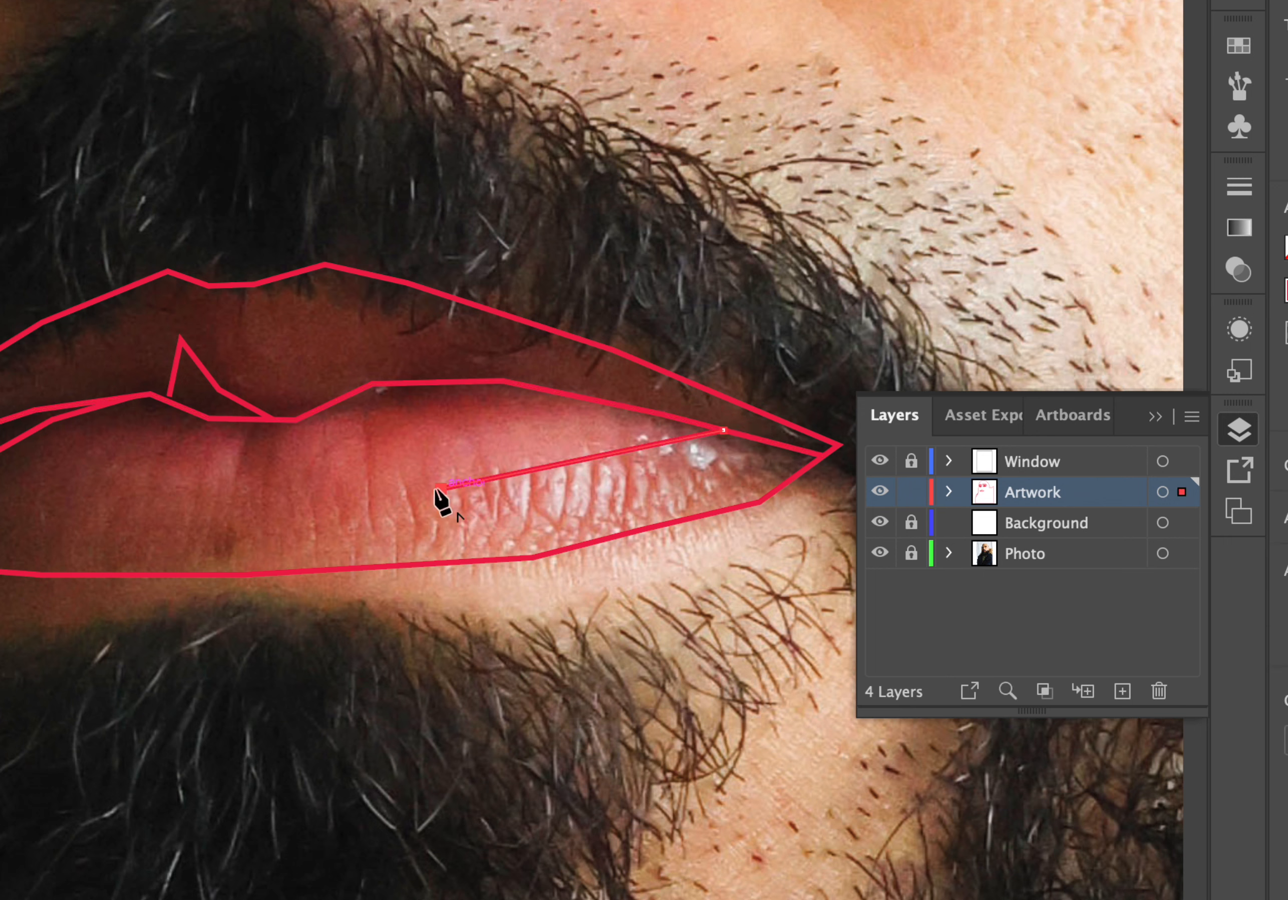
pyautogui.click(169, 502)
pyautogui.hscroll(-5, 167, 510)
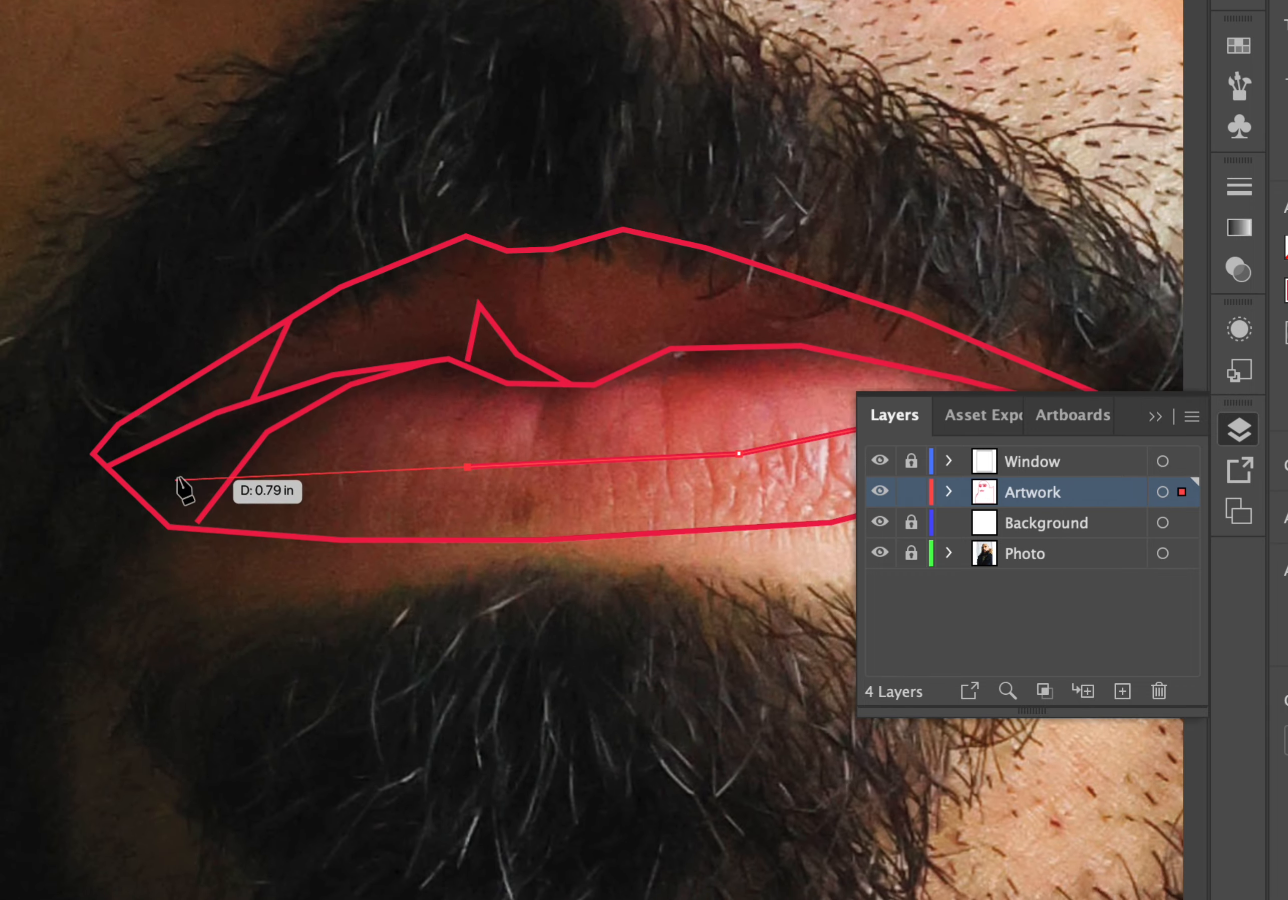
pyautogui.click(252, 452)
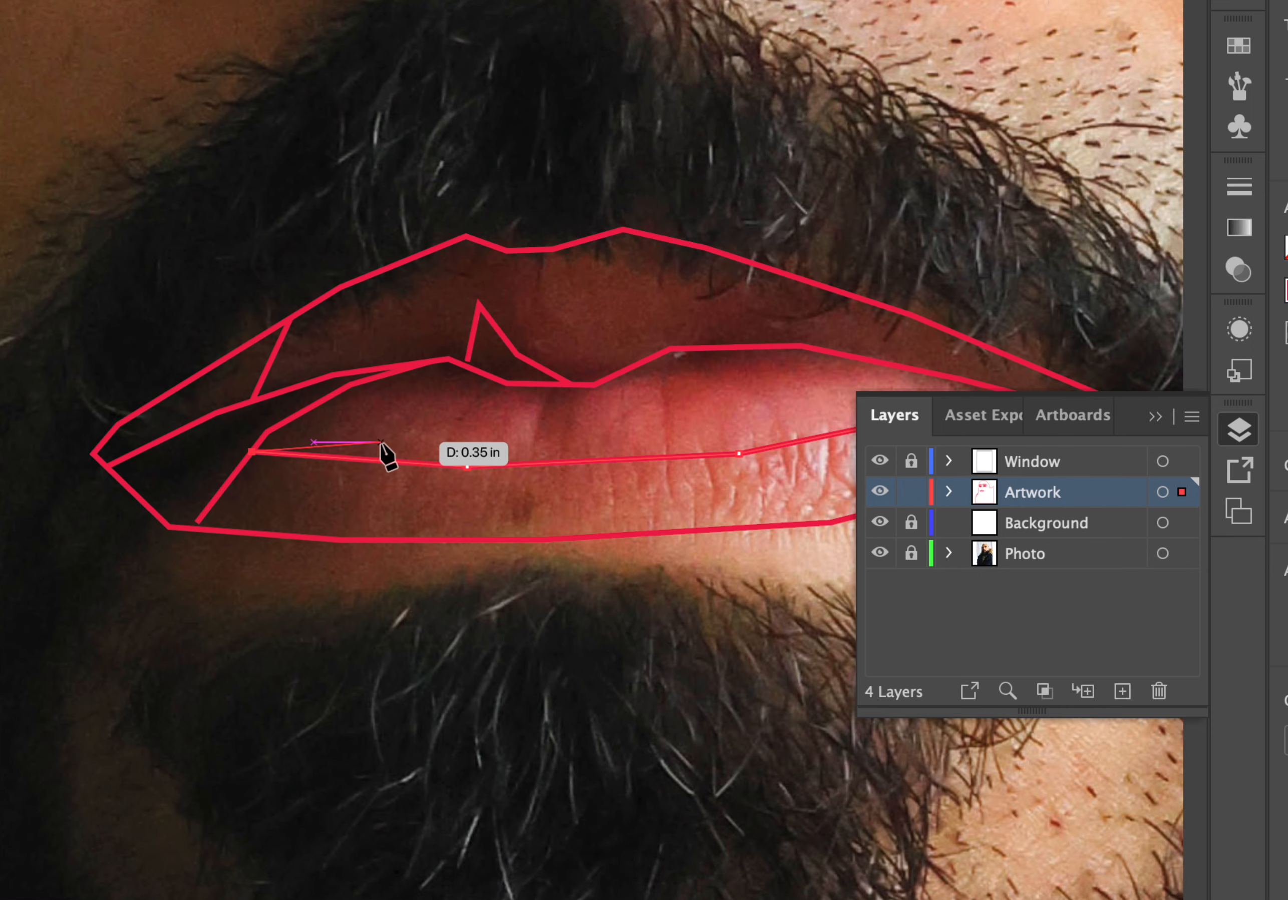
pyautogui.hscroll(5, 388, 451)
pyautogui.scroll(2, 388, 452)
pyautogui.hscroll(3, 388, 455)
pyautogui.scroll(1, 388, 456)
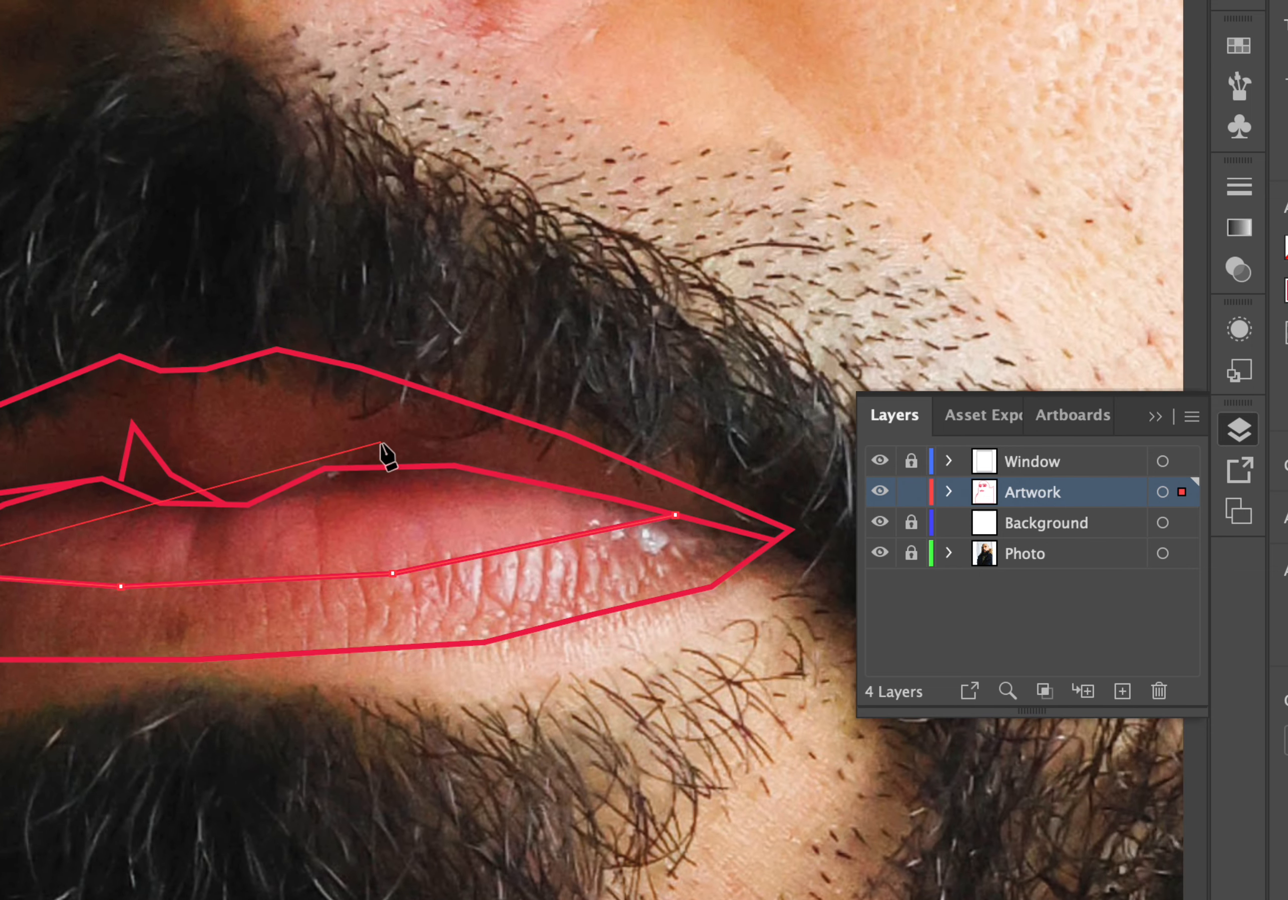
pyautogui.press('Escape')
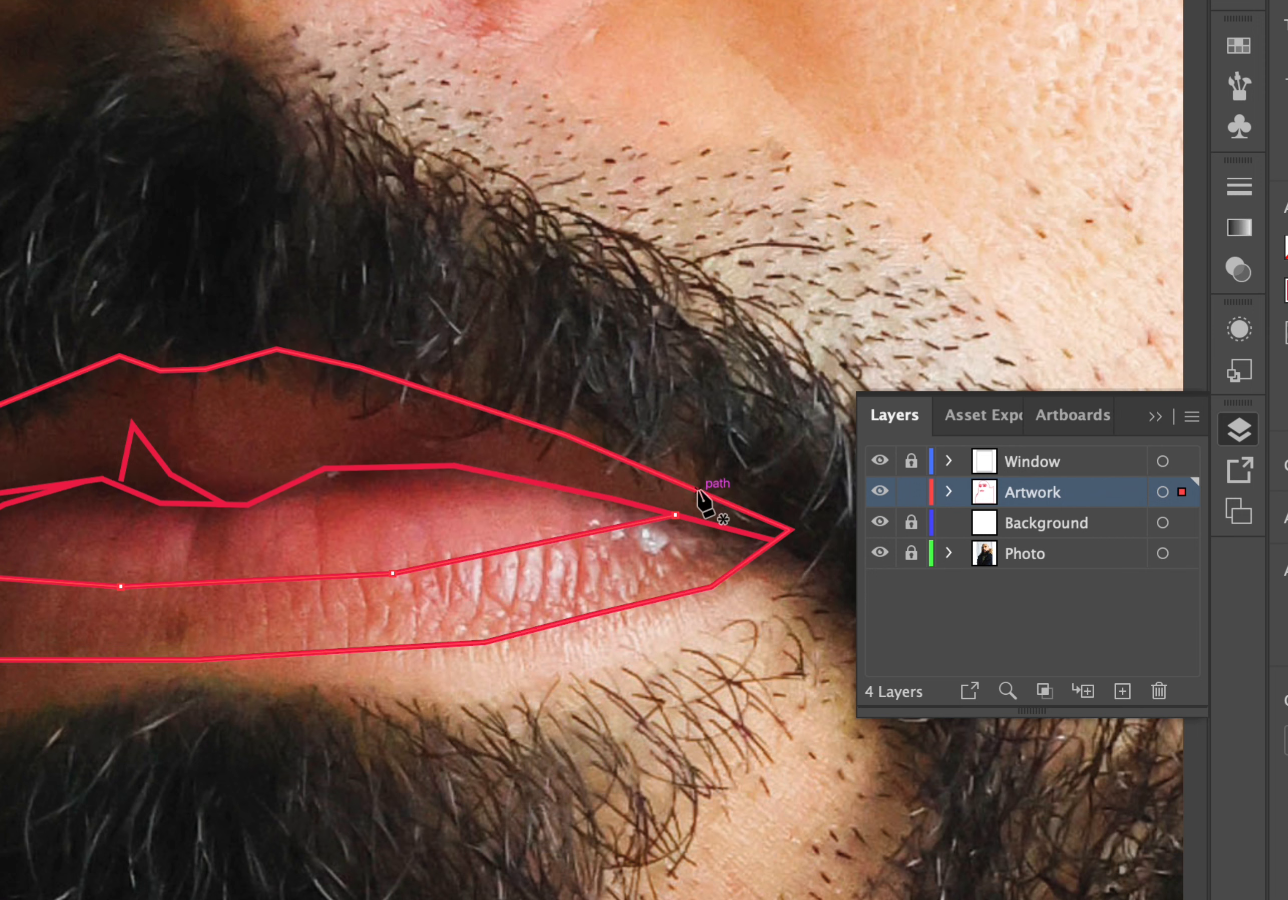
# Draw a Pen line along the upper lip from near the right mouth corner leftward to just right of the triangle's peak.
pyautogui.click(699, 491)
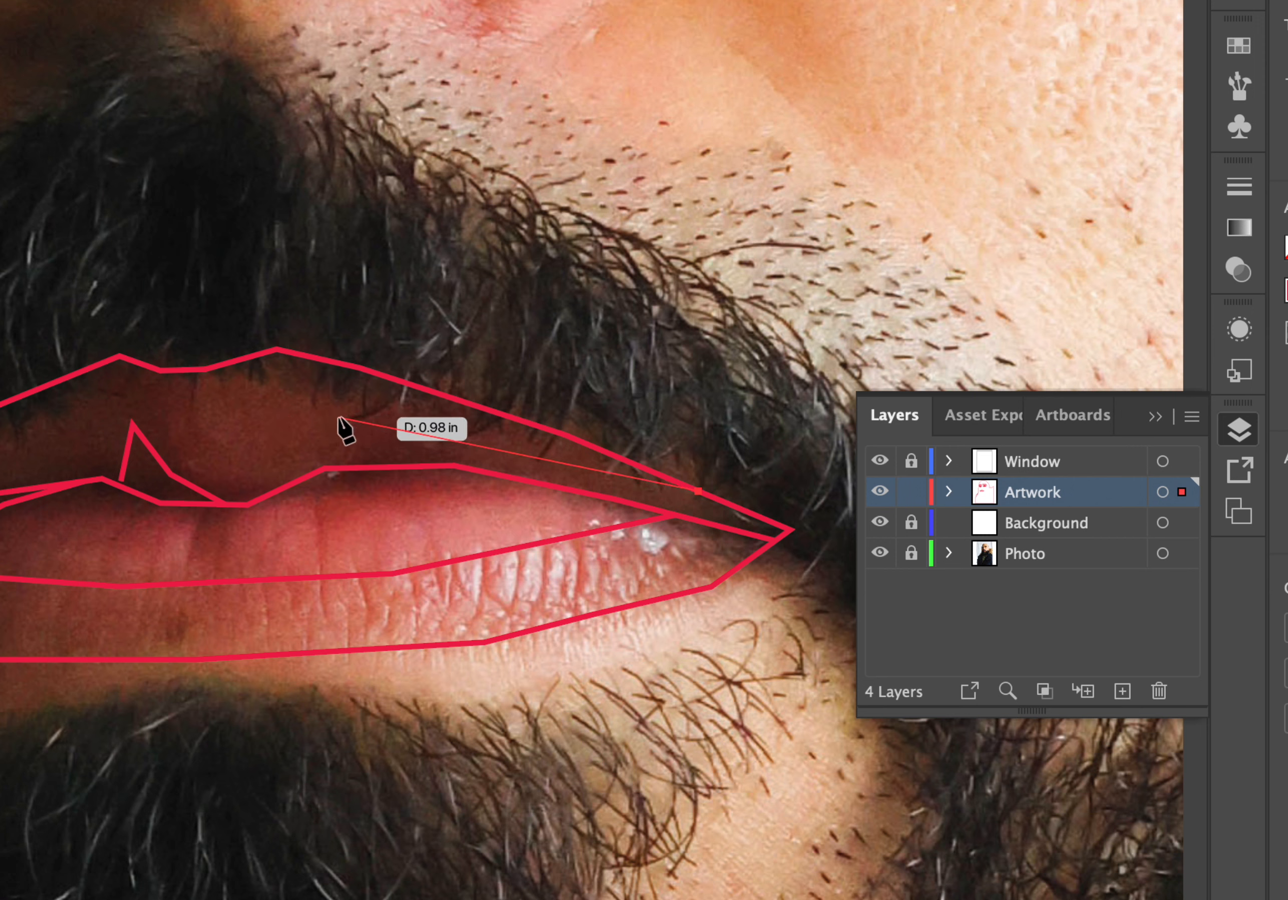
pyautogui.click(339, 418)
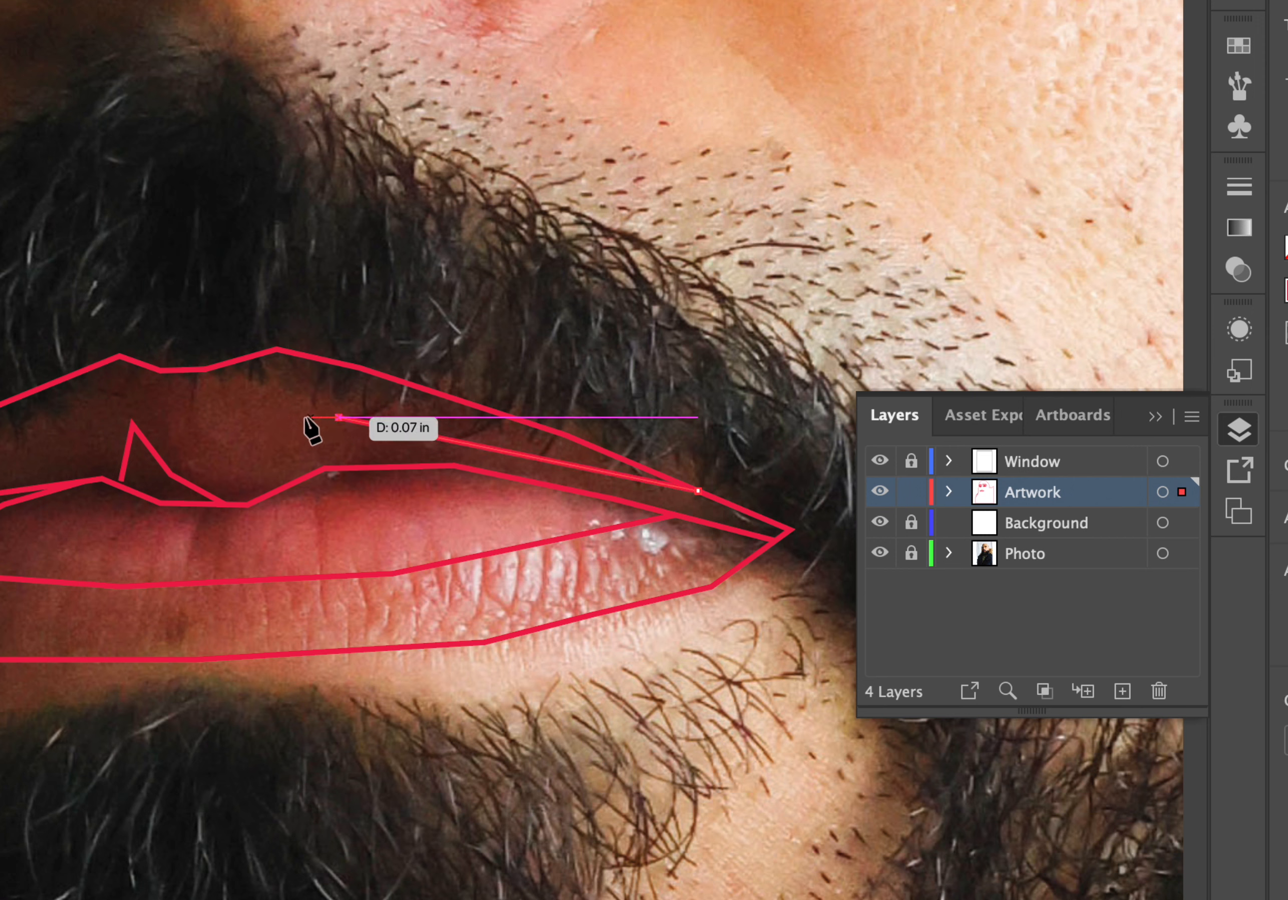
pyautogui.click(258, 435)
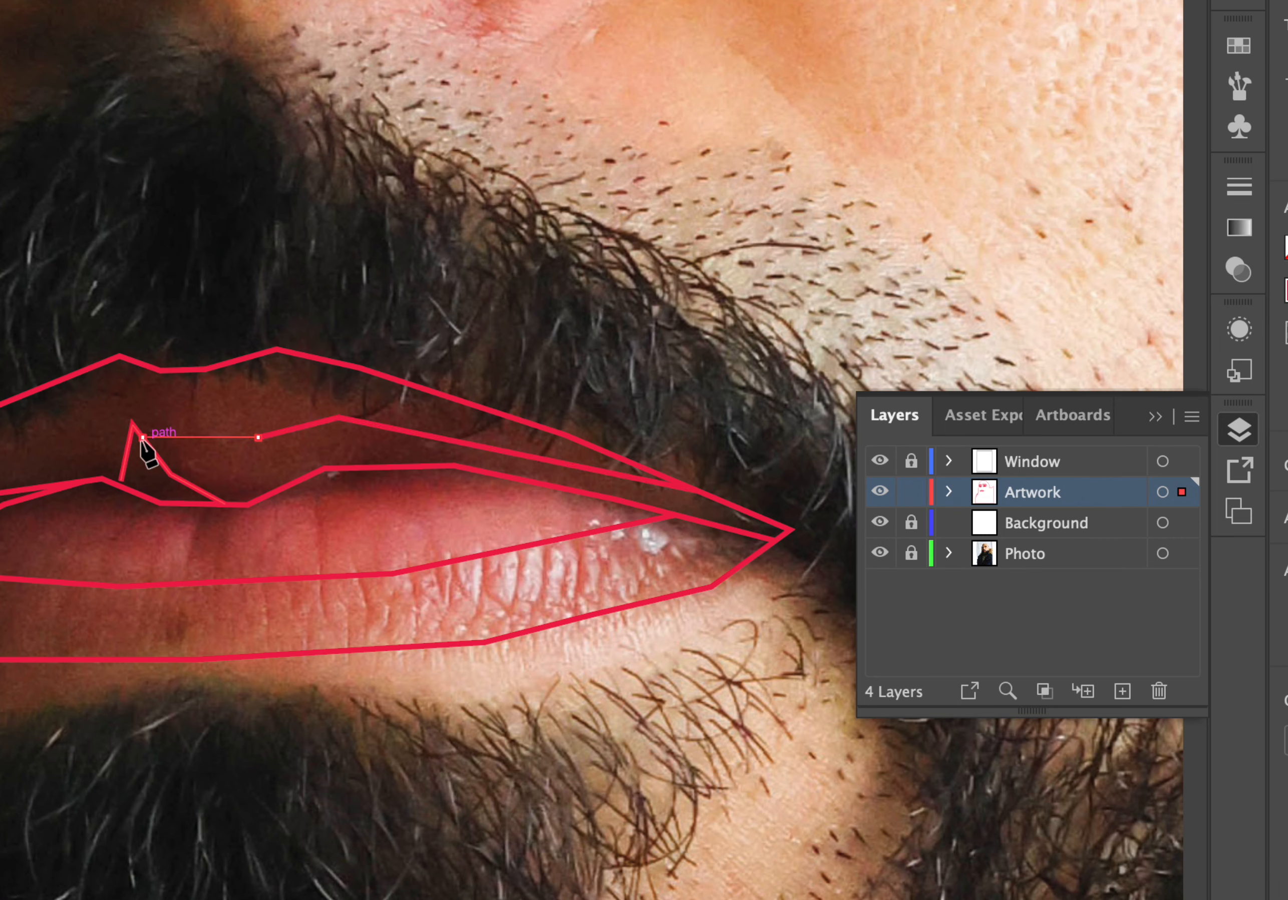
pyautogui.hscroll(-8, 148, 451)
pyautogui.scroll(-2, 148, 451)
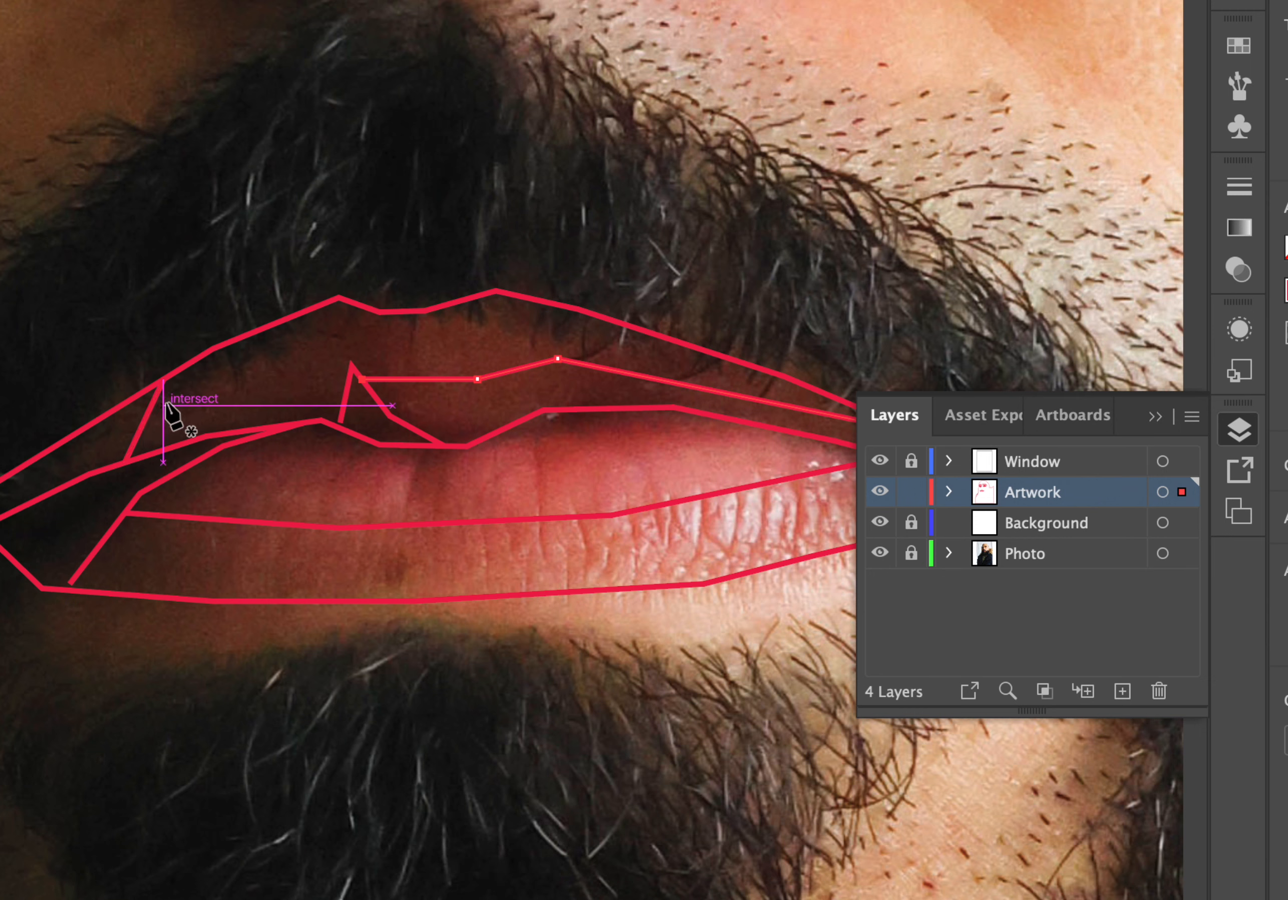
# Draw a Pen line from the upper lip's left outline across to the triangle's peak, then deselect.
pyautogui.click(144, 420)
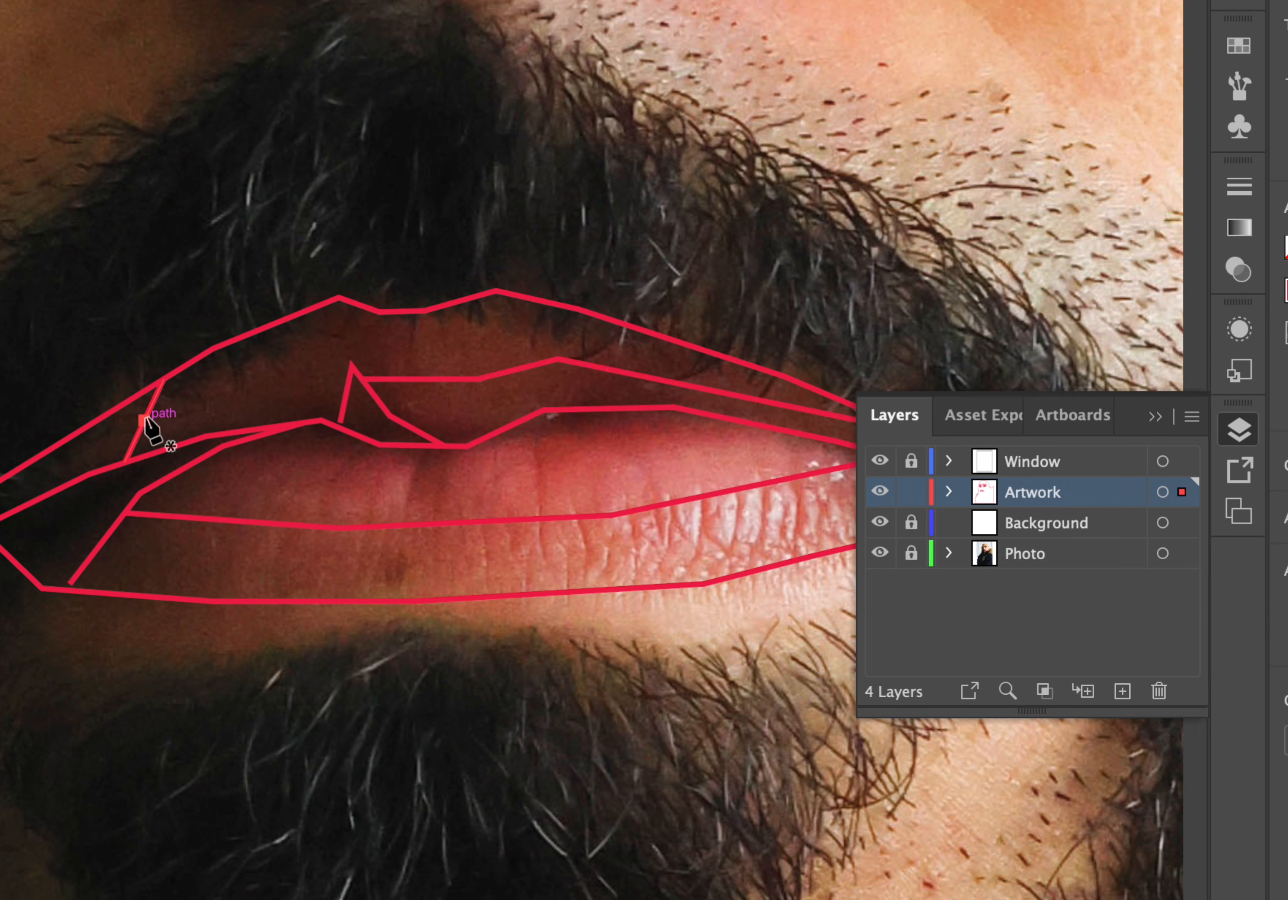
pyautogui.click(348, 379)
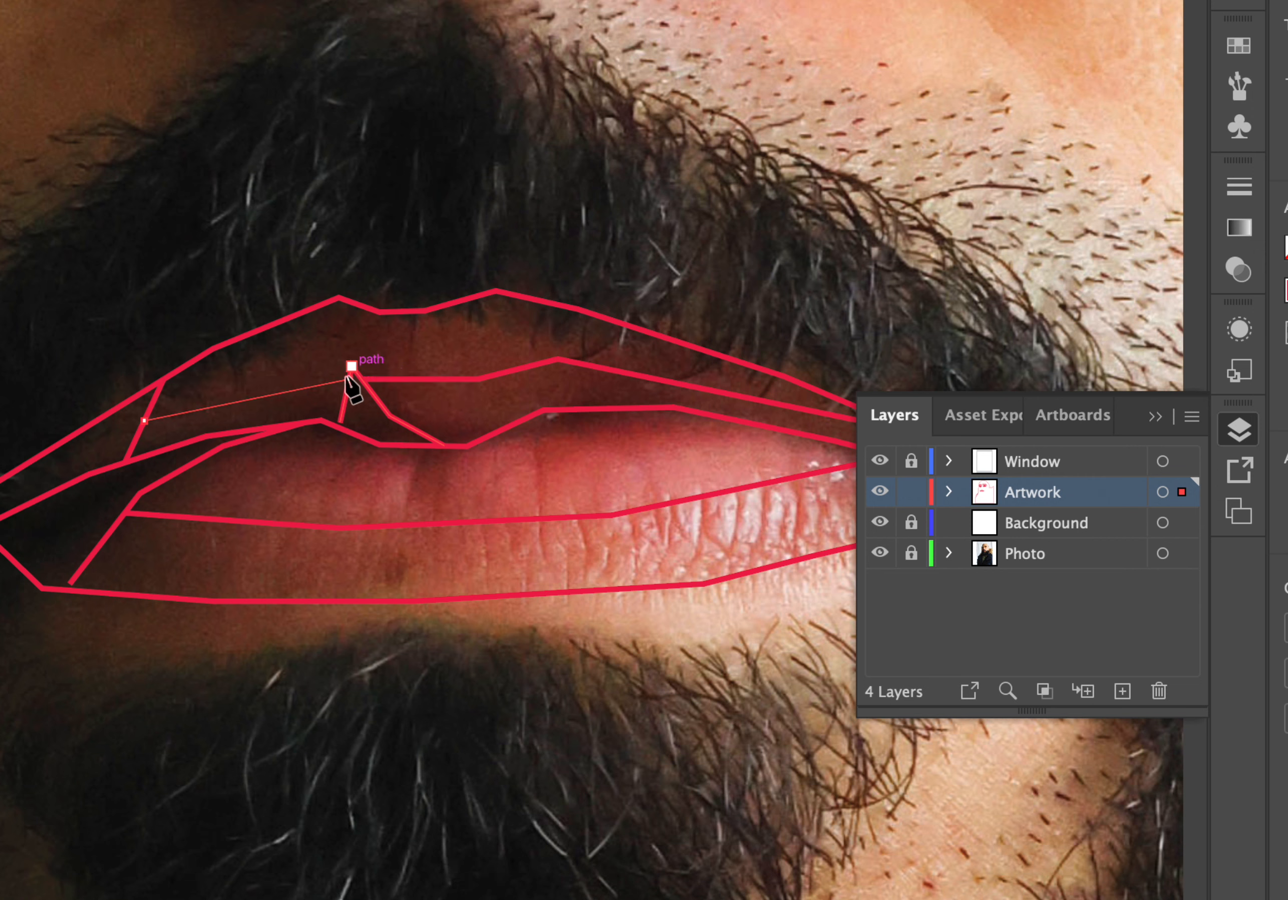
pyautogui.click(477, 379)
pyautogui.keyDown('super'); pyautogui.click(384, 335); pyautogui.keyUp('super')
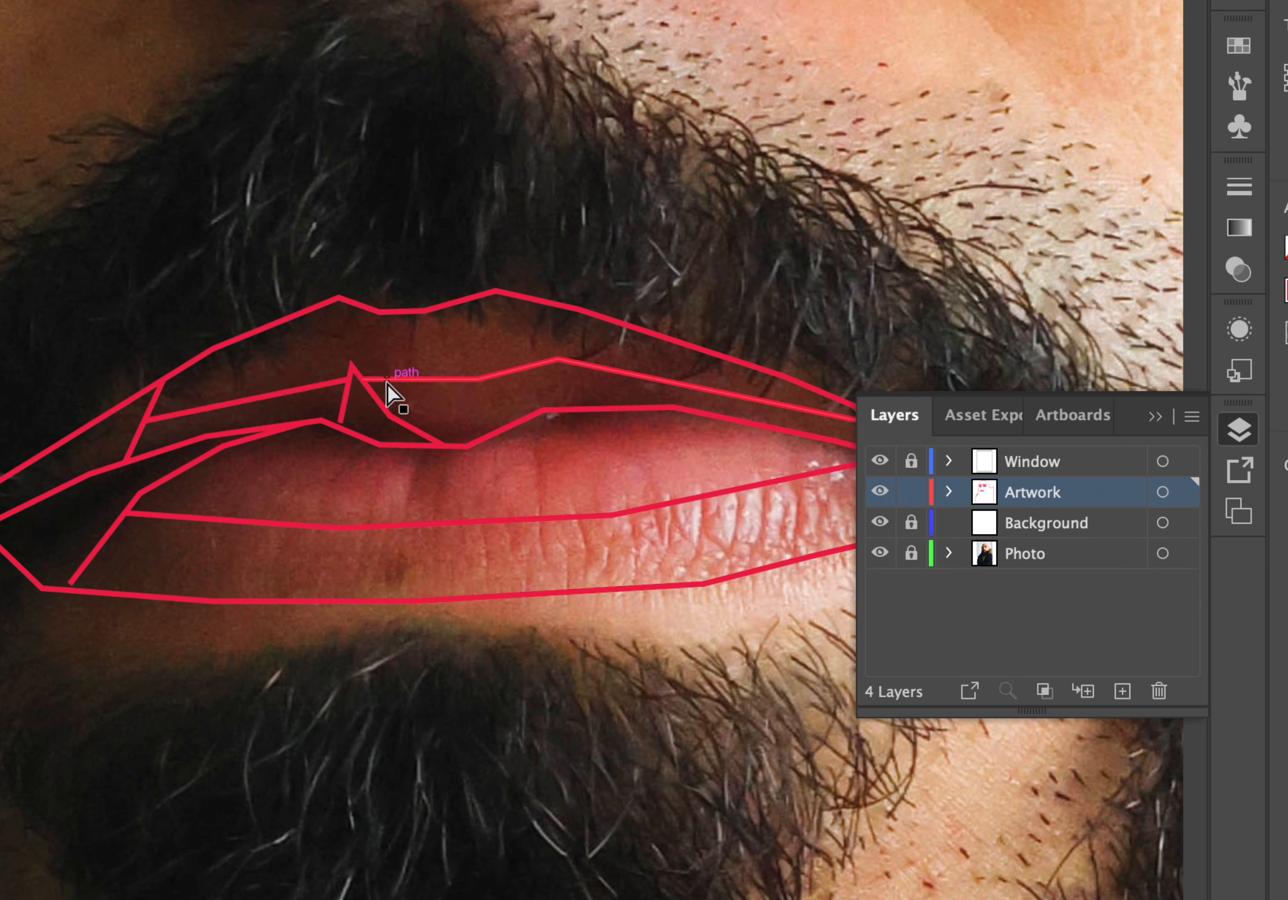
# Draw a short diagonal Pen line on the right from the lip-parting line down to the lower lip's upper edge.
pyautogui.scroll(-4, 388, 384)
pyautogui.scroll(2, 388, 390)
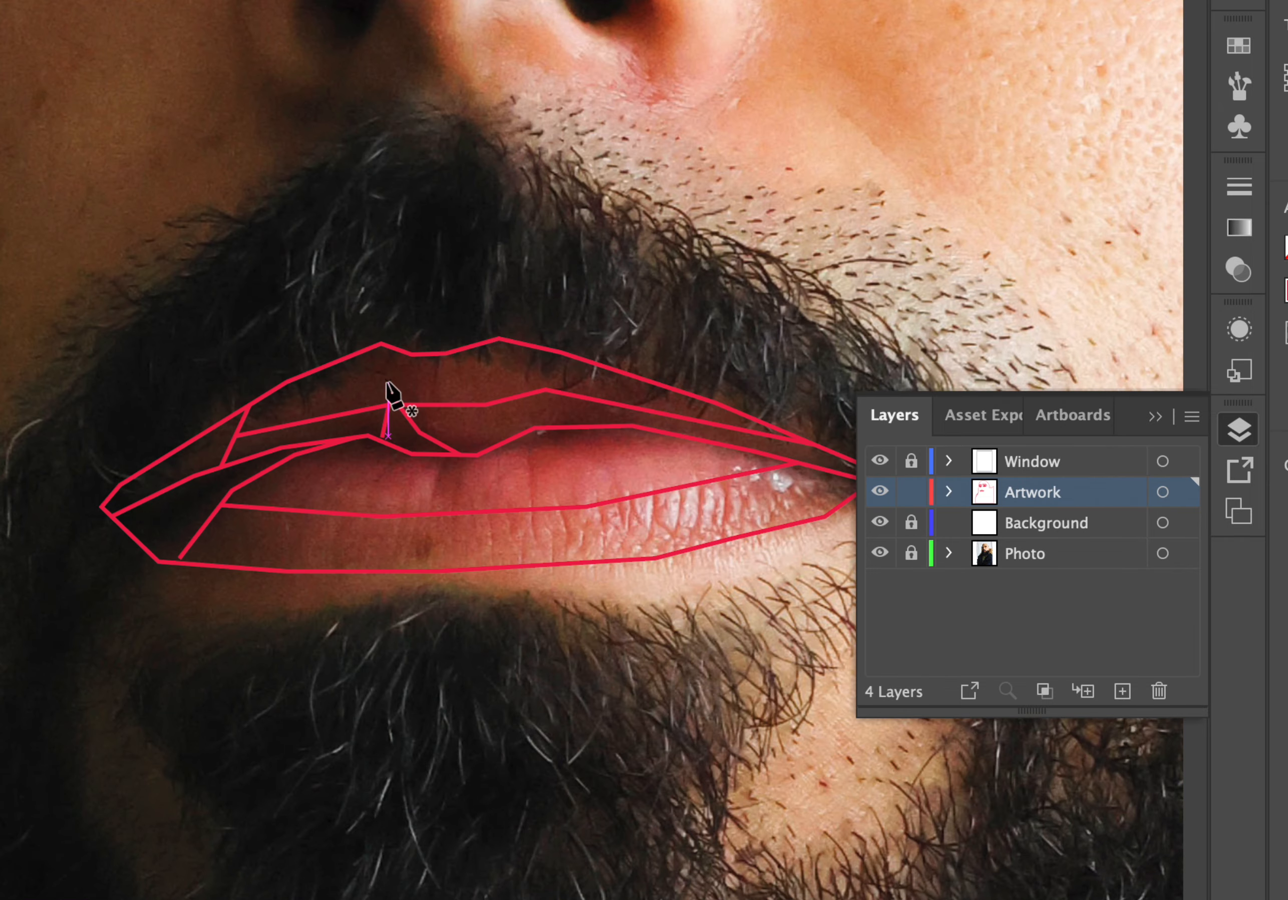
pyautogui.click(631, 424)
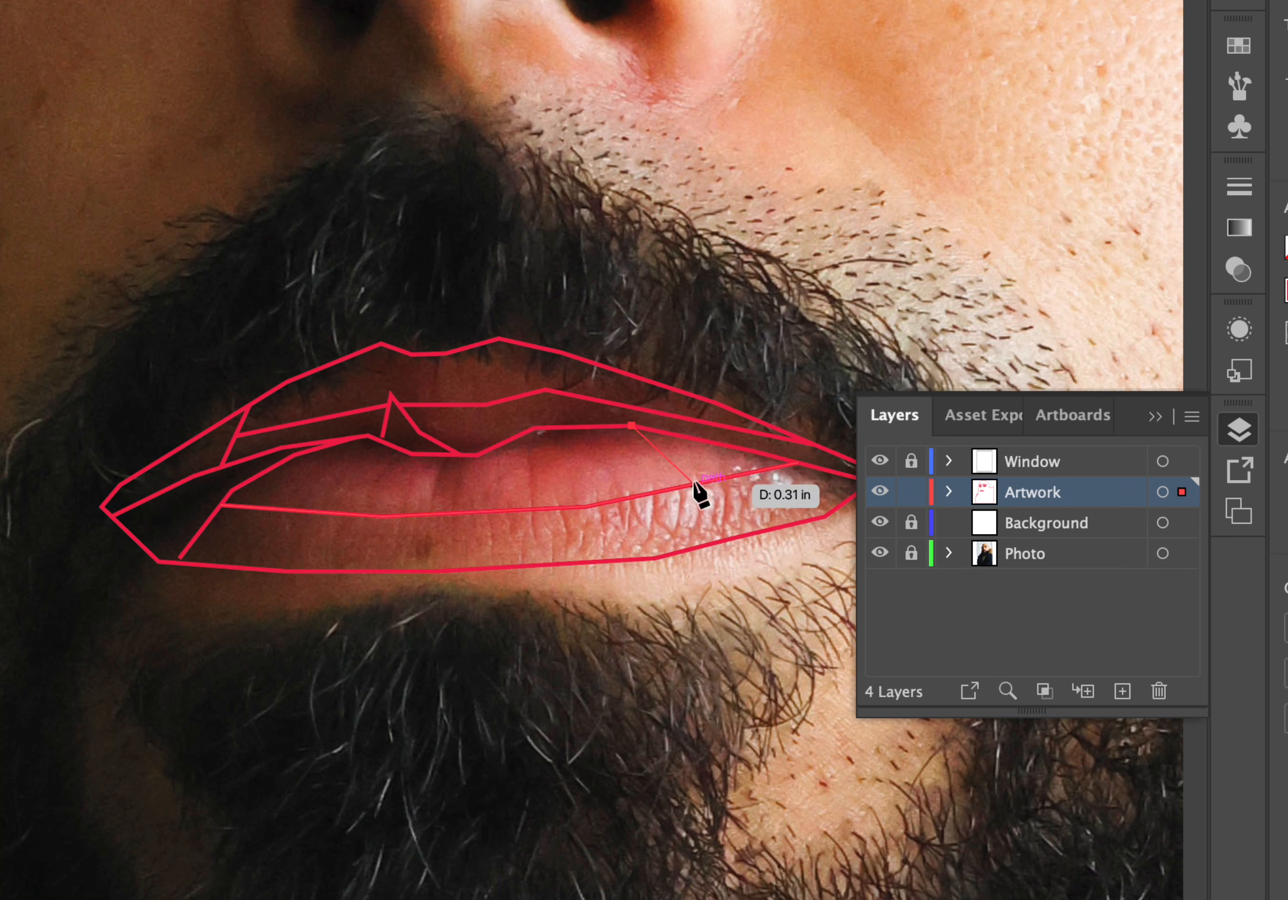
pyautogui.click(694, 484)
pyautogui.press('Escape')
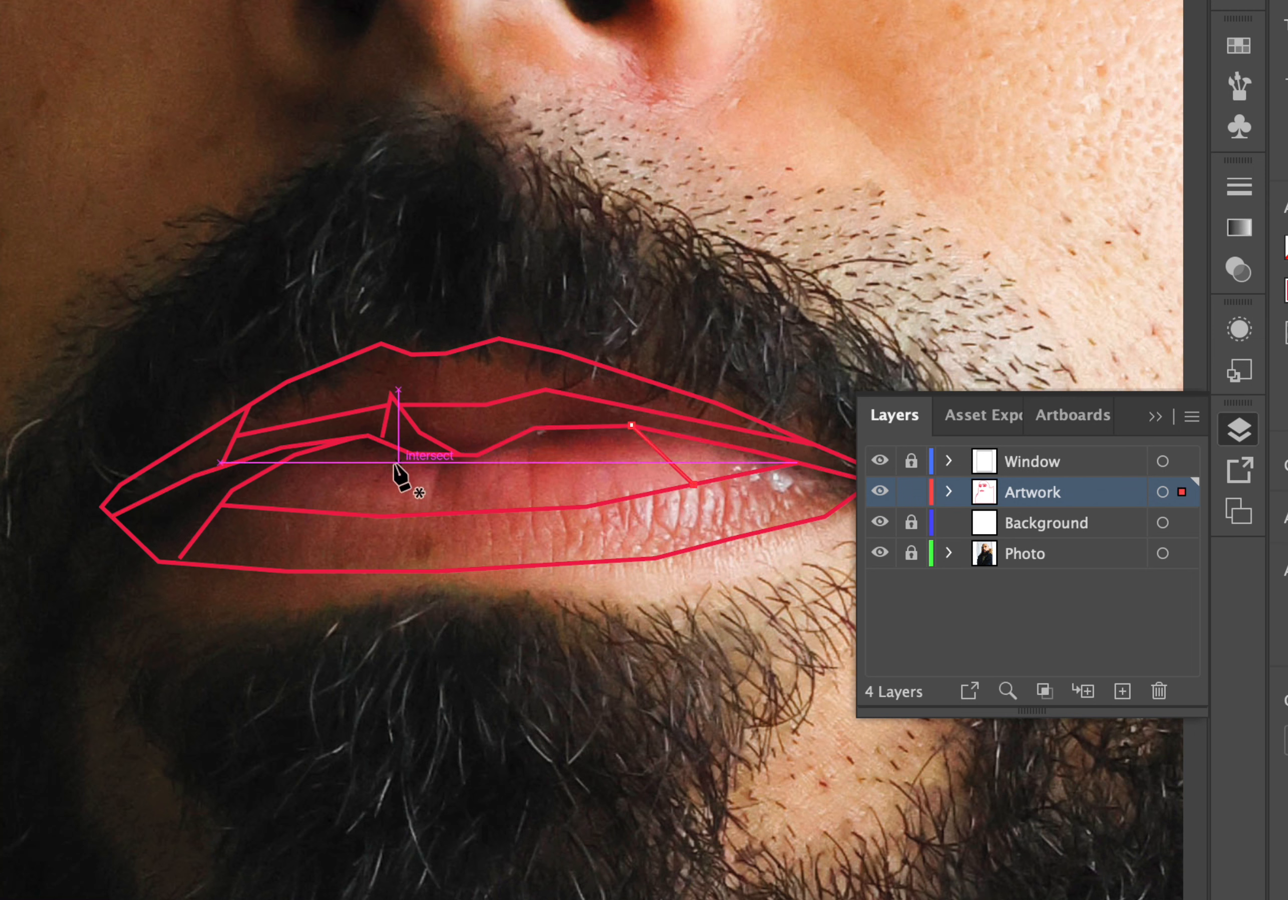
# Draw two more Pen lines from the lip-parting line down to the lower lip's upper edge, on the left and centre.
pyautogui.click(376, 438)
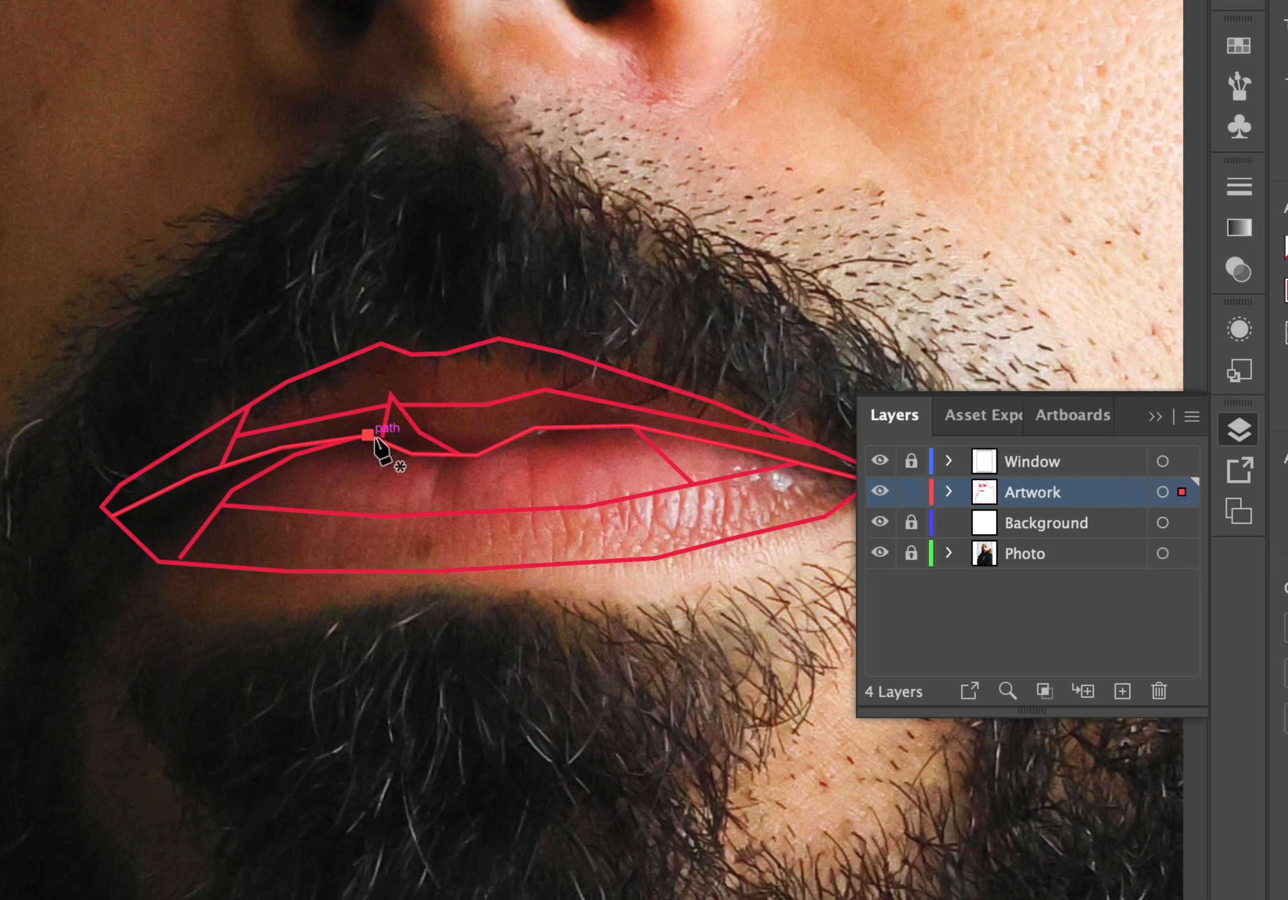
pyautogui.click(325, 512)
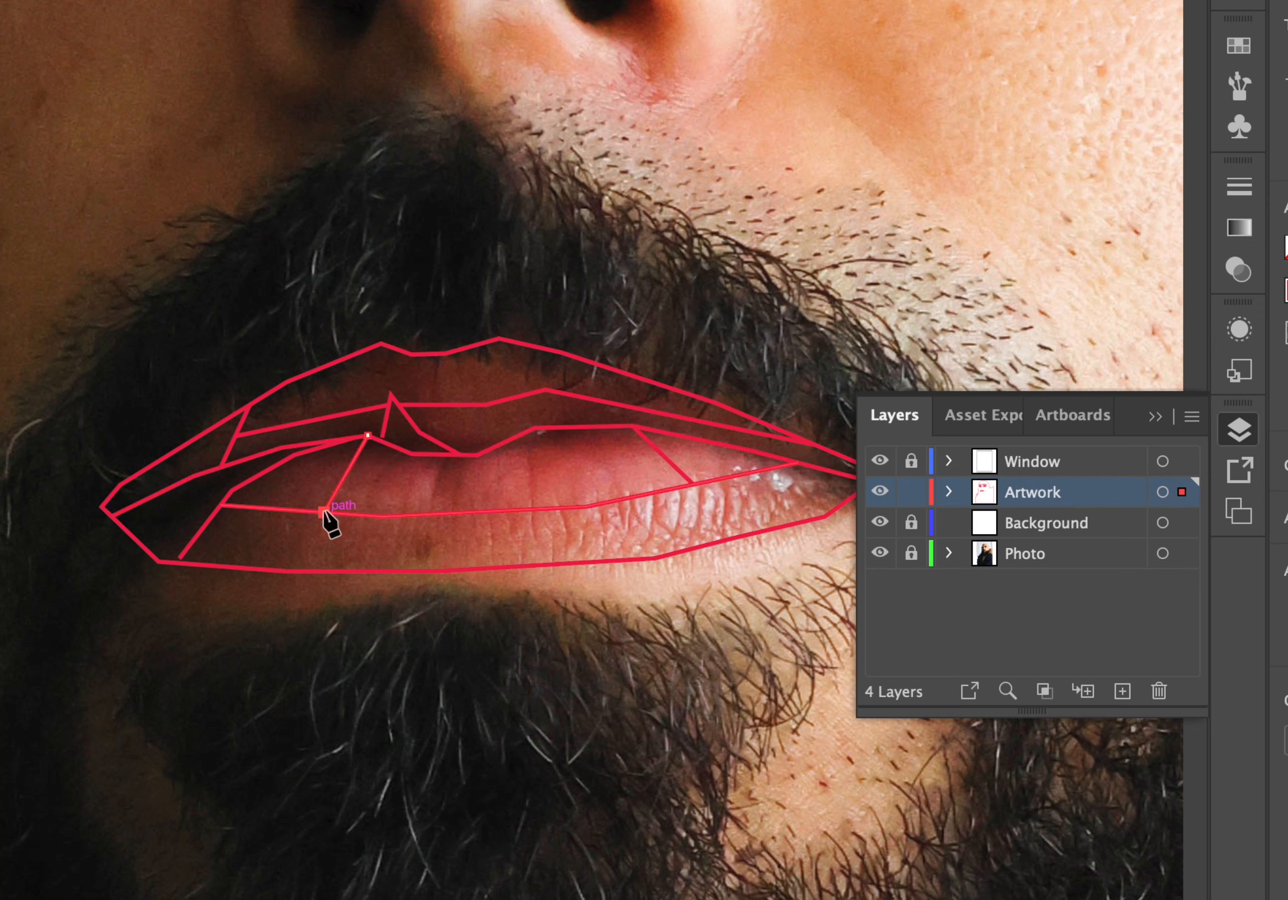
pyautogui.press('Escape')
pyautogui.click(477, 455)
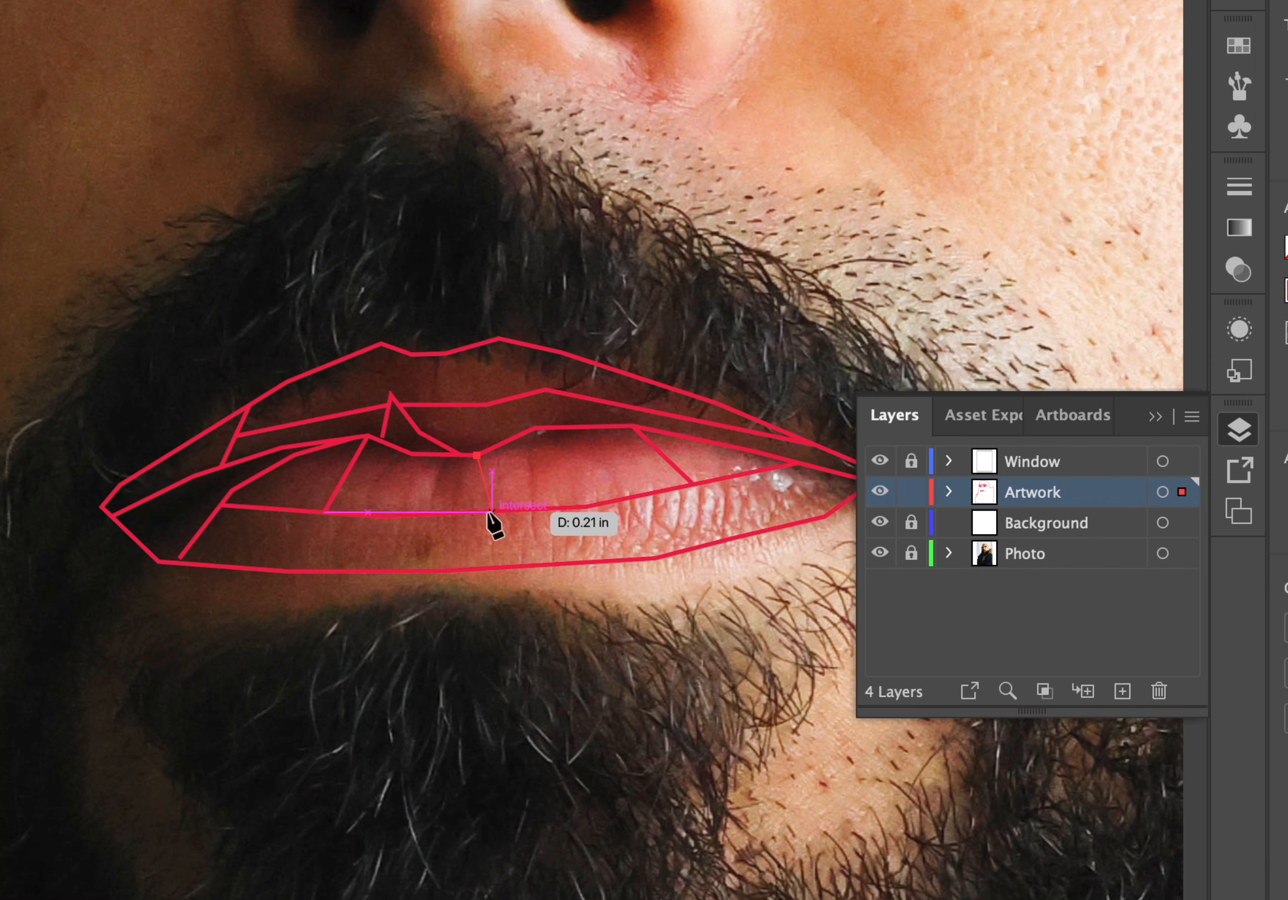
pyautogui.click(491, 512)
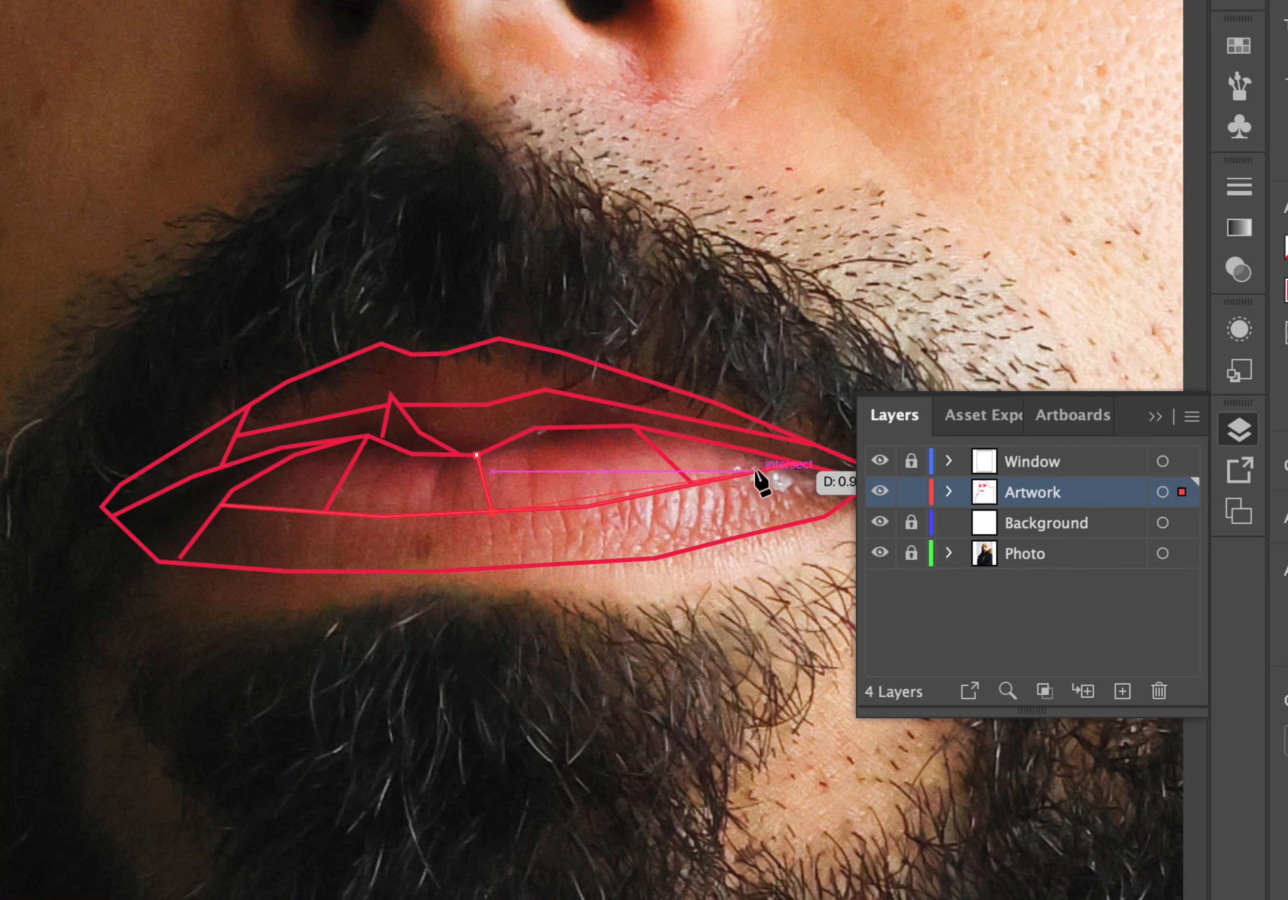
pyautogui.press('Escape')
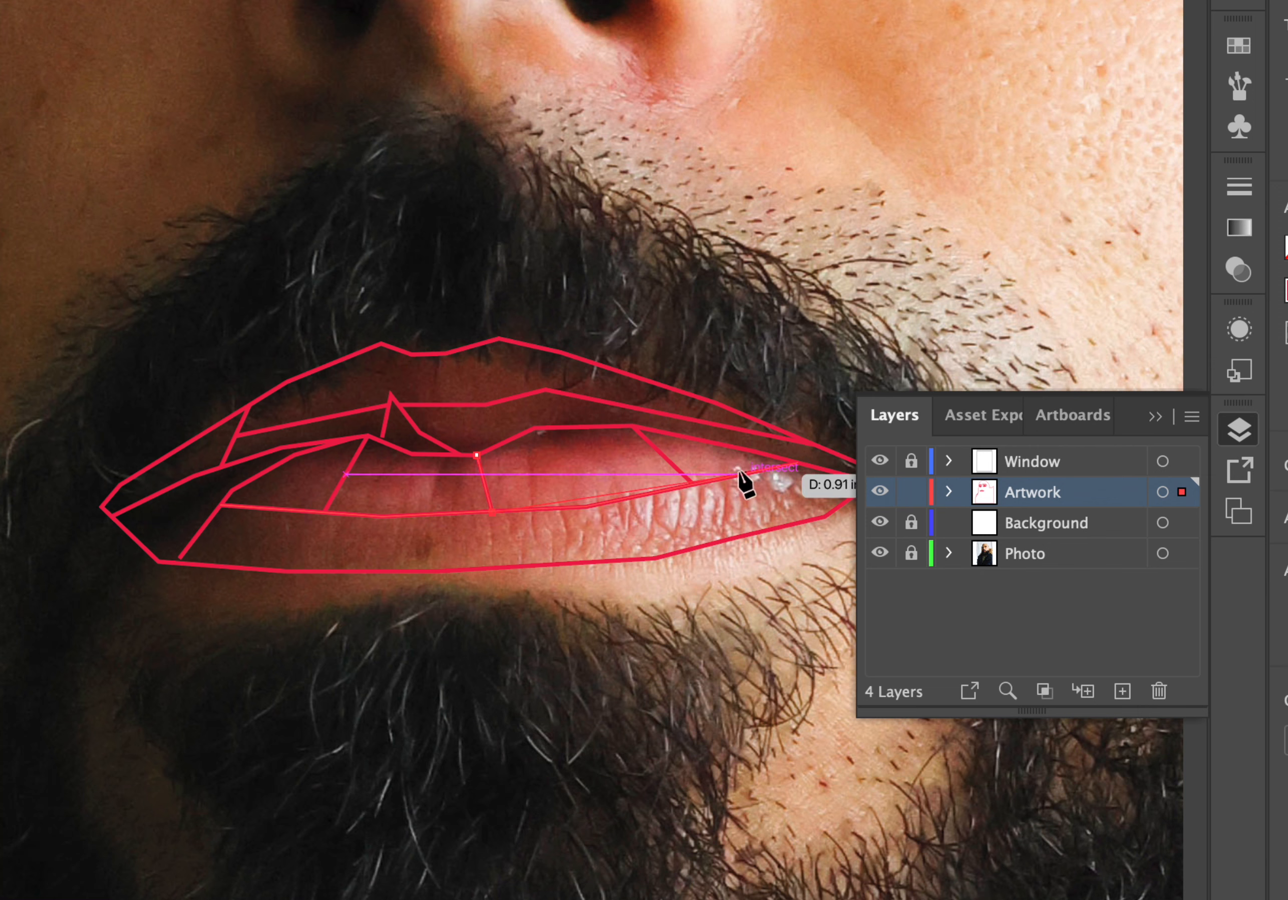
# Draw a short Pen line across the lower lip near its right end.
pyautogui.click(744, 476)
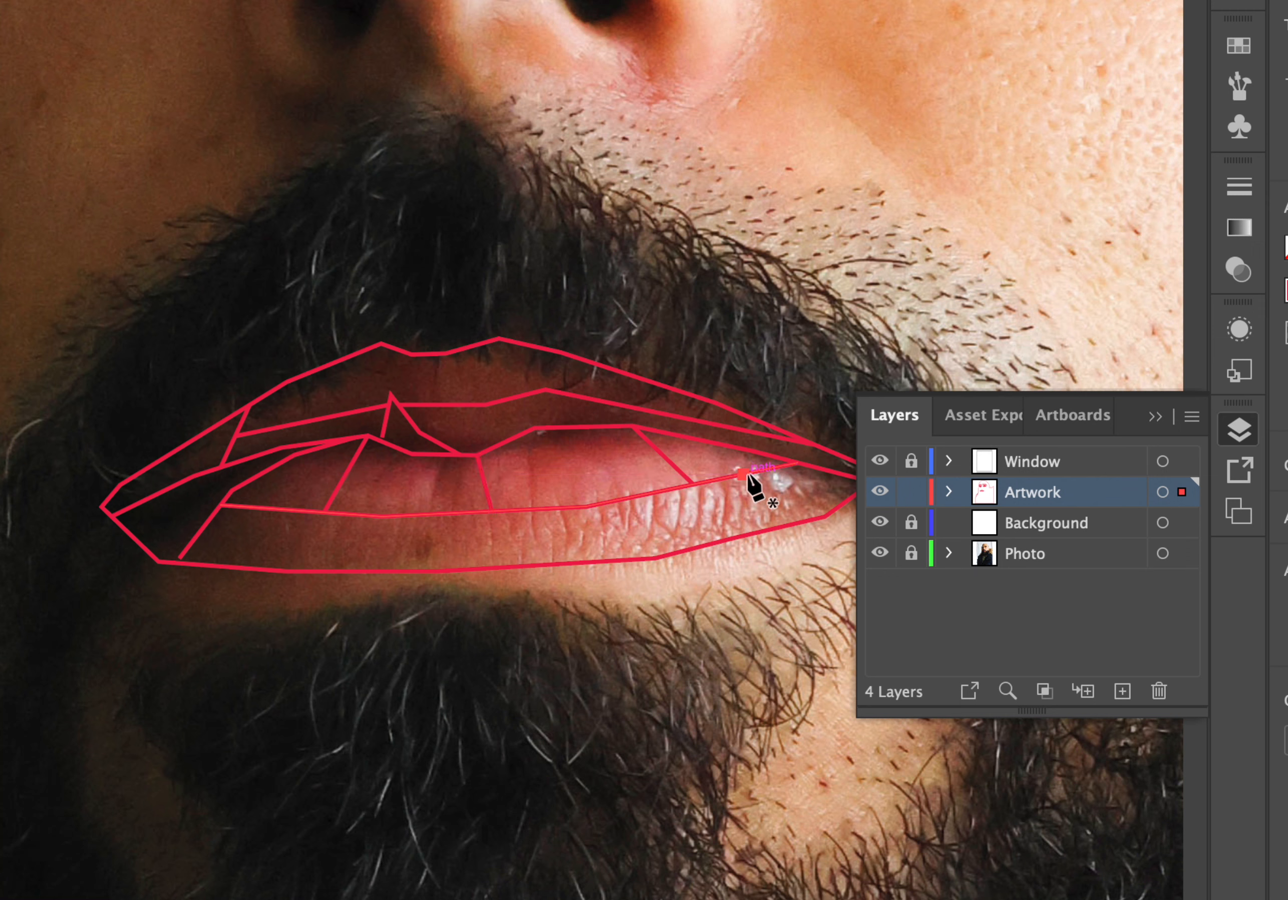
pyautogui.click(717, 540)
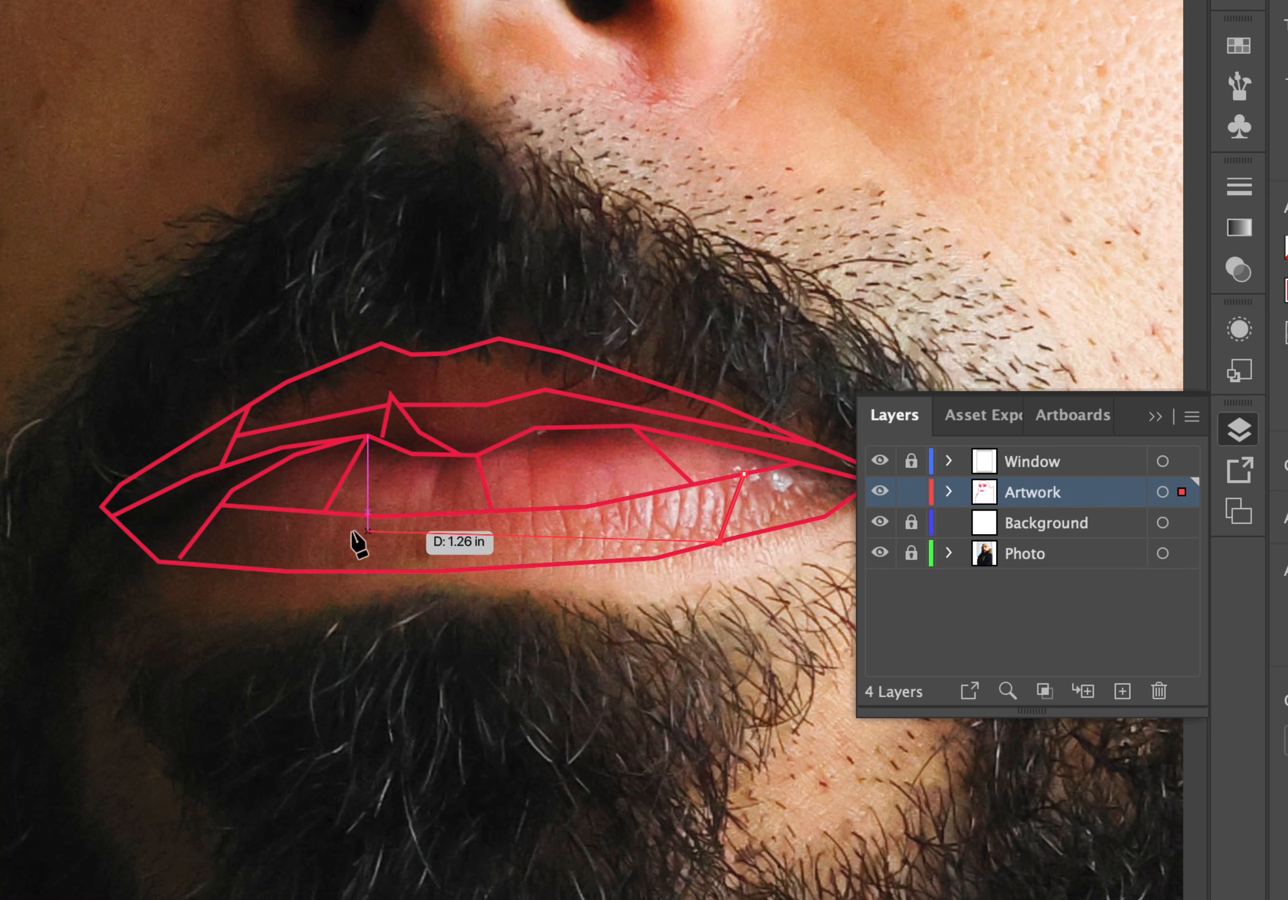
pyautogui.click(249, 508)
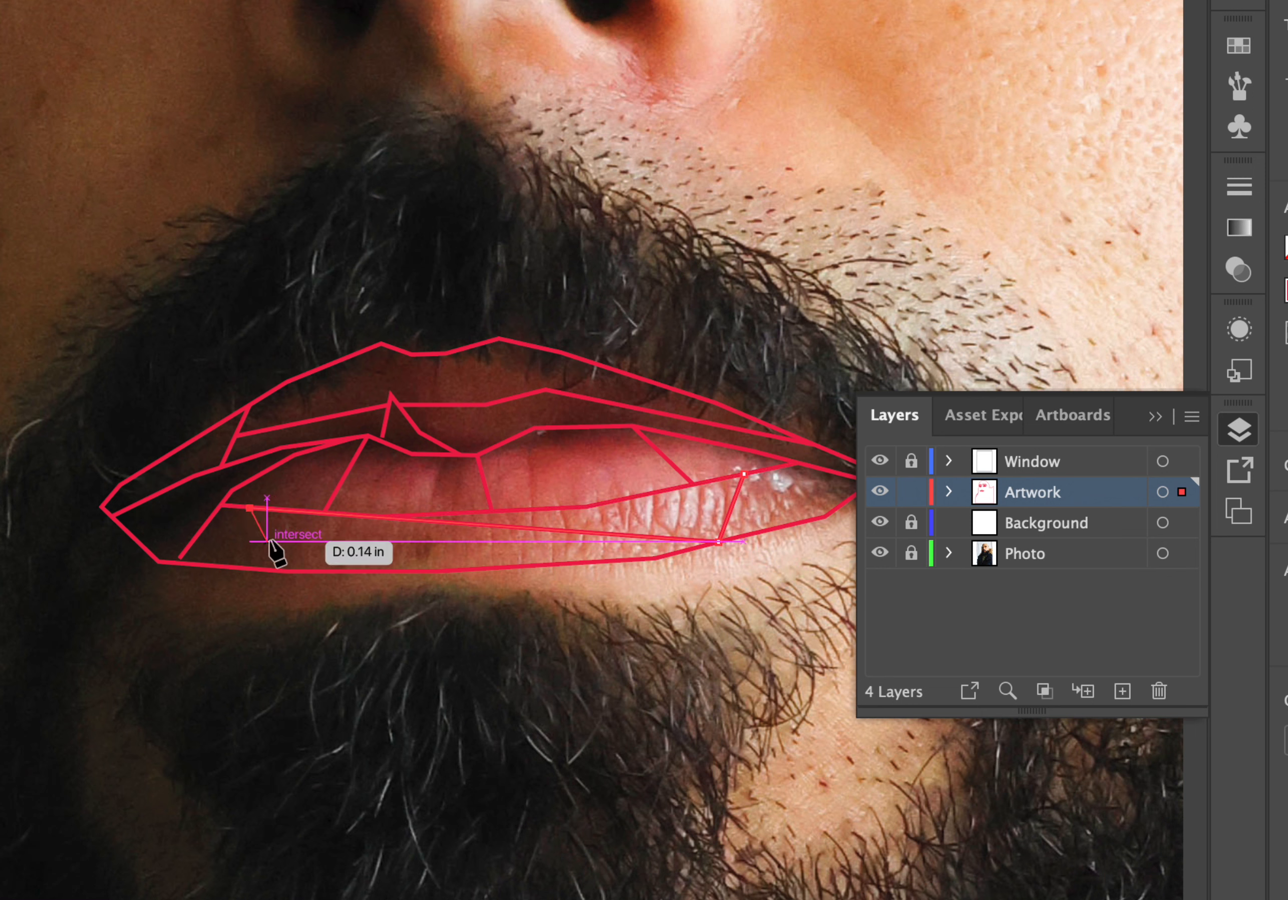
pyautogui.click(284, 571)
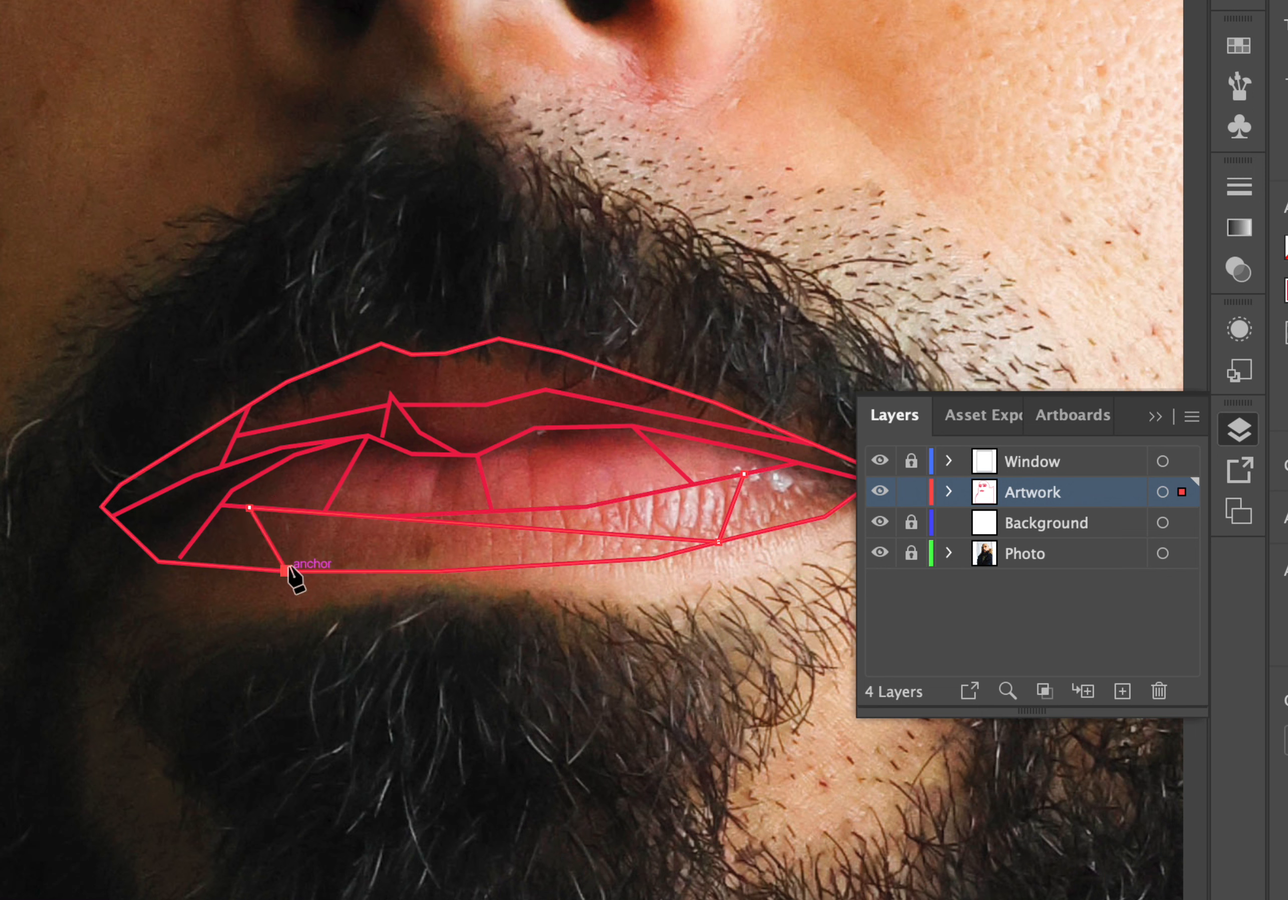
pyautogui.hotkey('ctrl', 'z')
pyautogui.hotkey('ctrl', 'z')
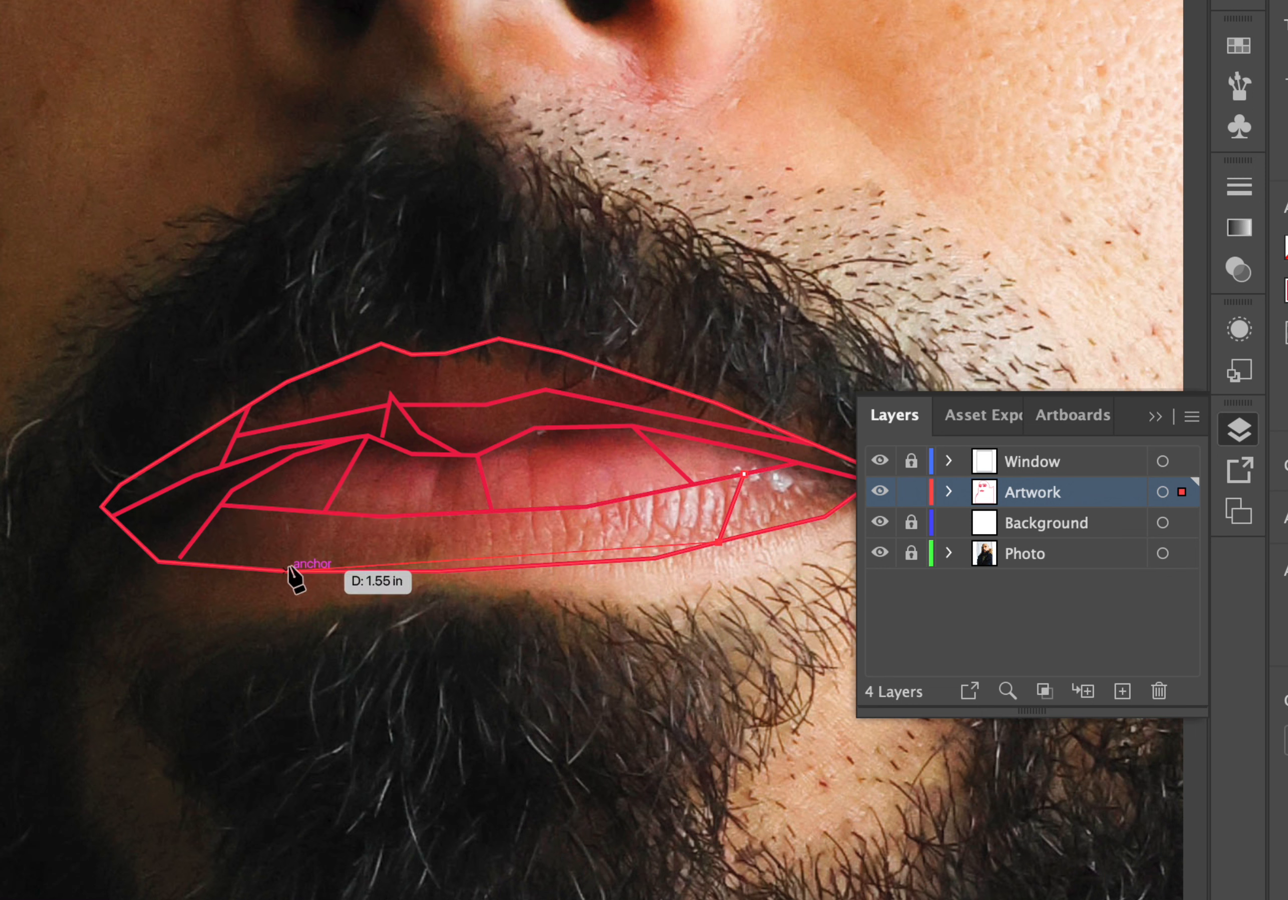
pyautogui.press('Escape')
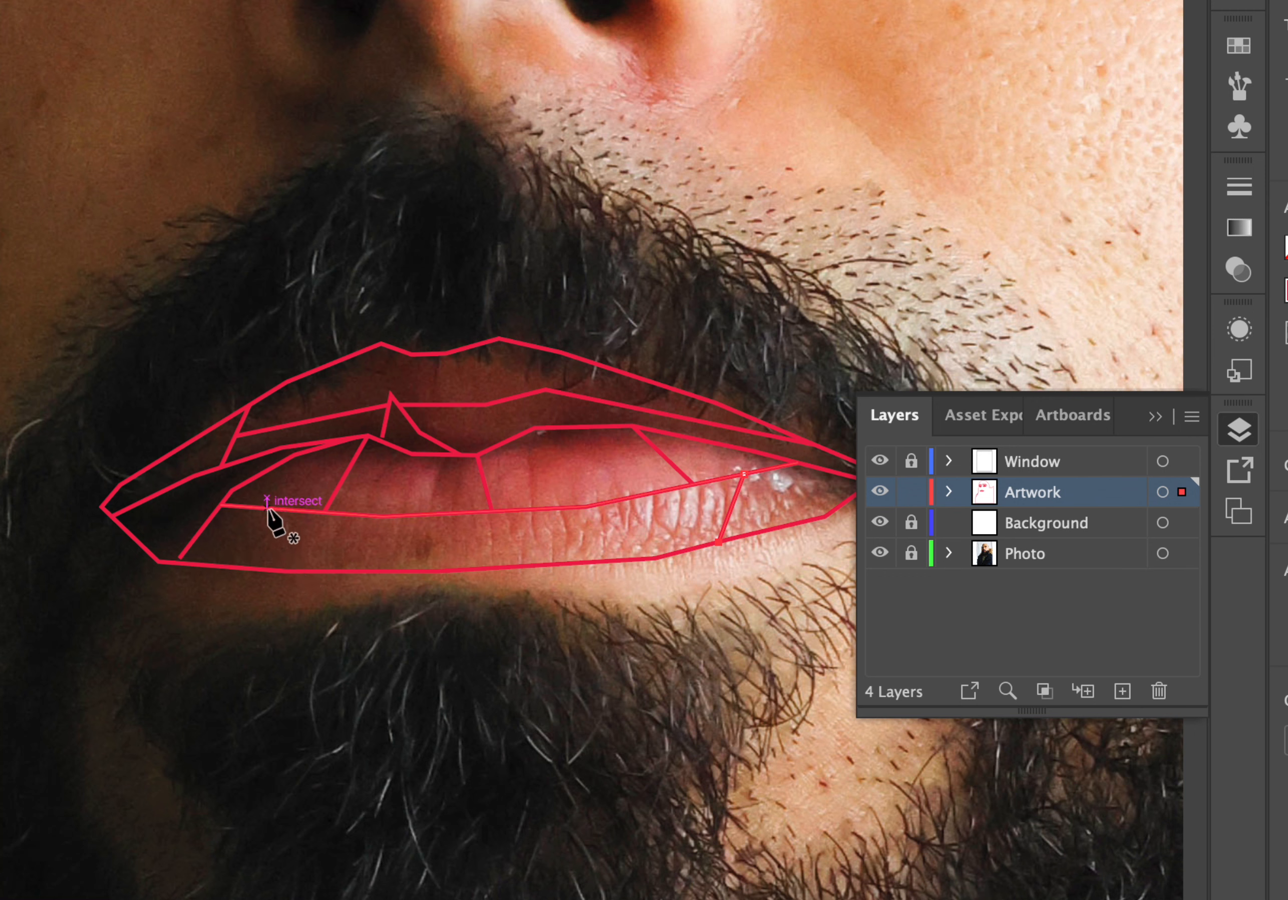
# Draw two vertical Pen lines across the lower lip, one on the left and one at the centre.
pyautogui.click(268, 508)
pyautogui.click(305, 571)
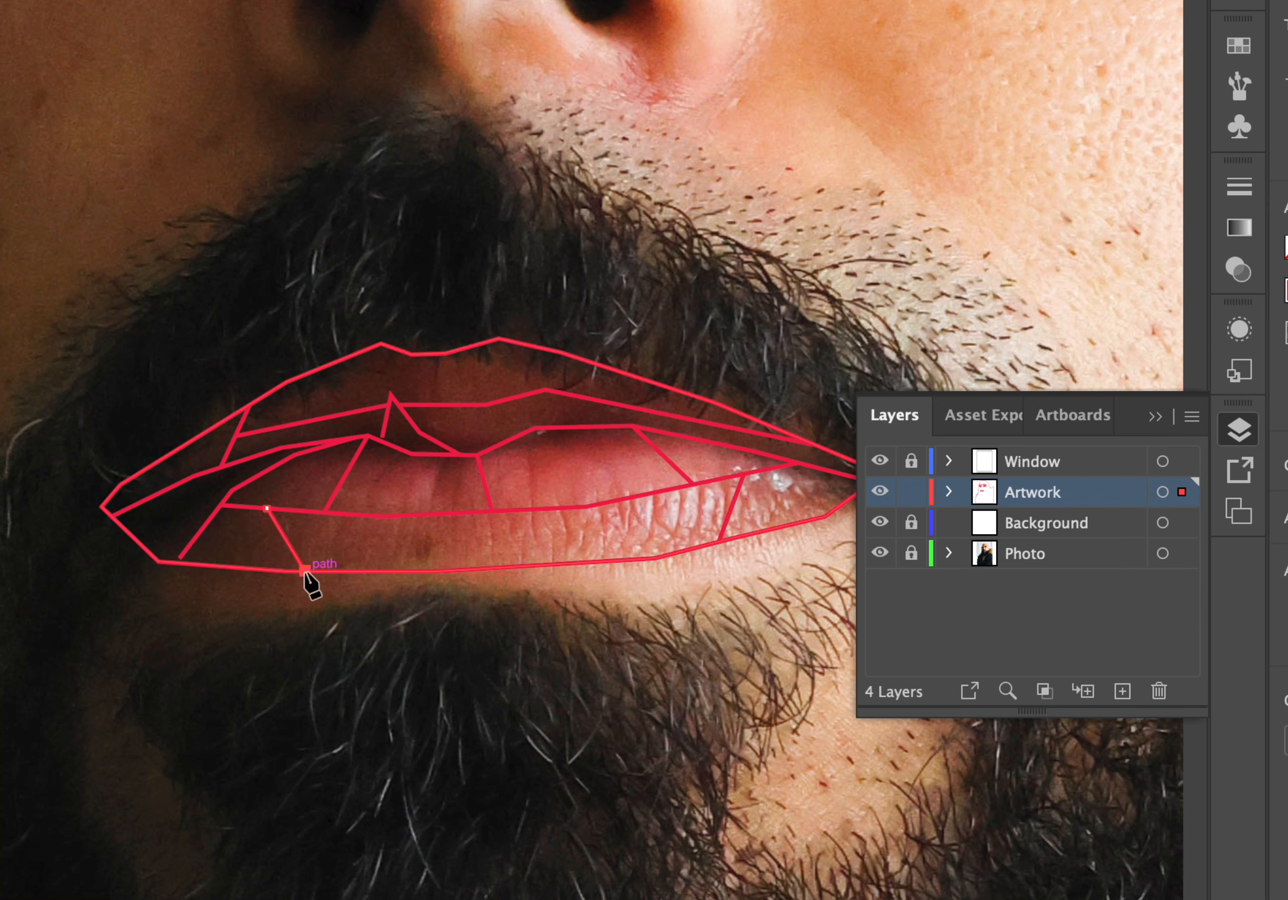
pyautogui.press('Escape')
pyautogui.click(441, 516)
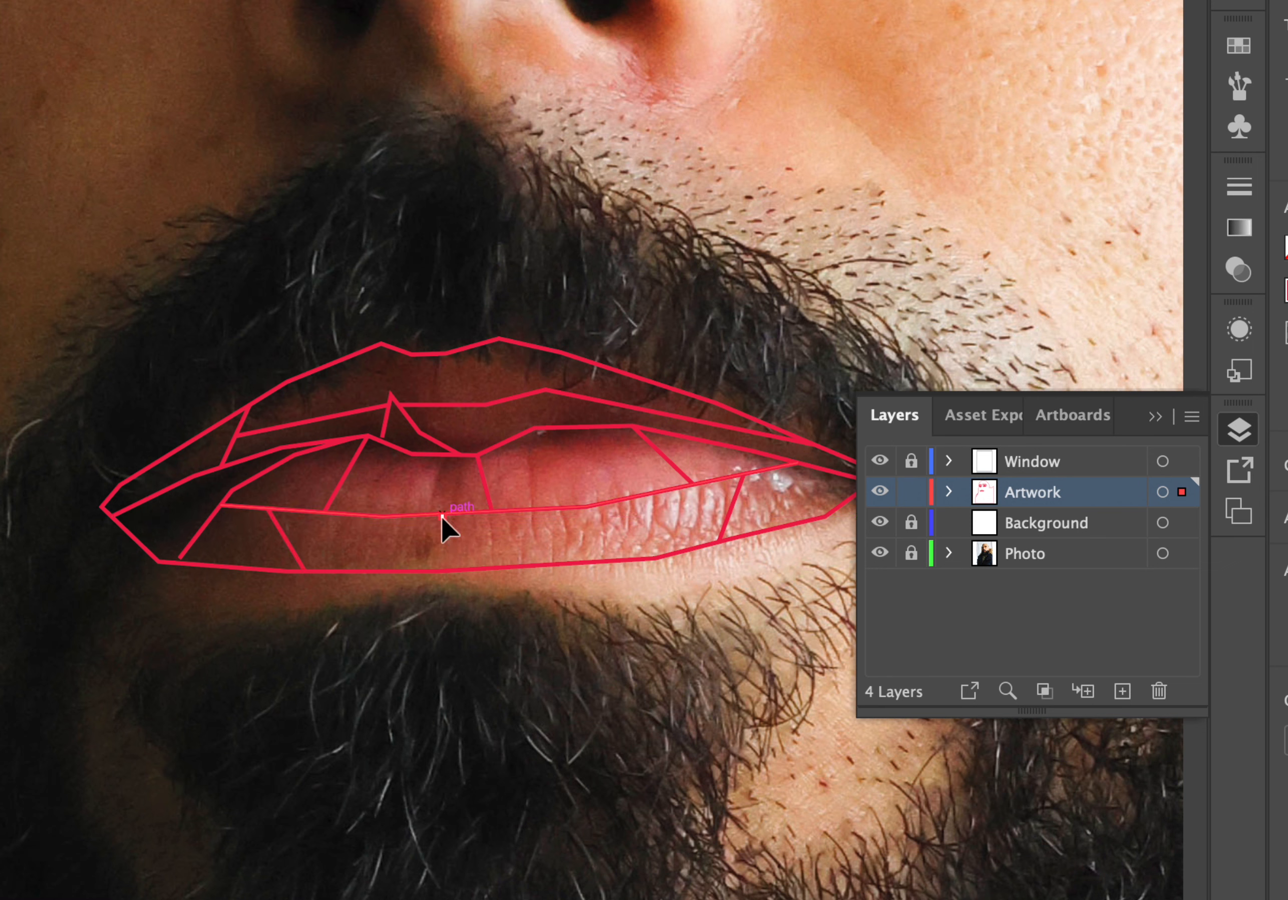
pyautogui.click(439, 571)
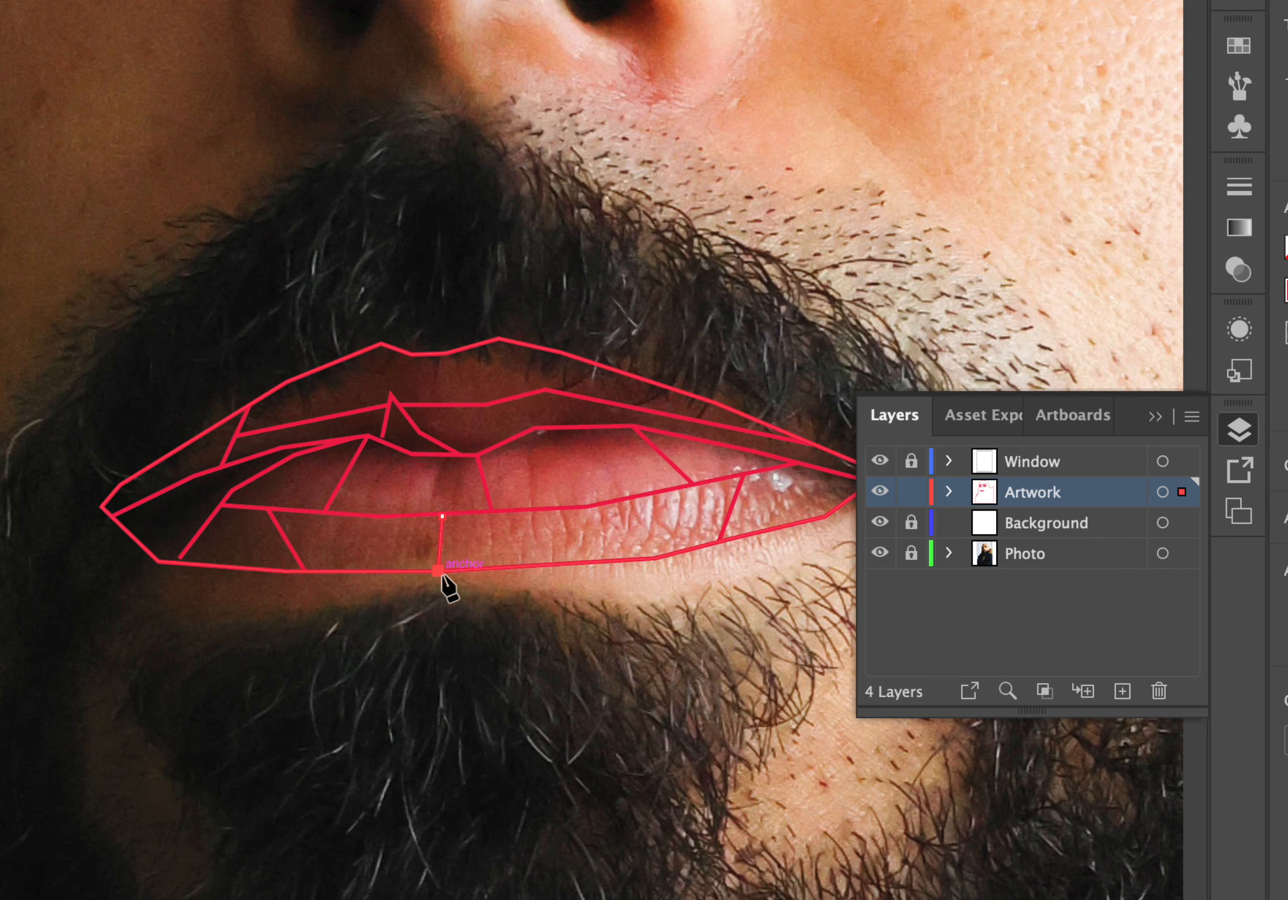
pyautogui.press('Escape')
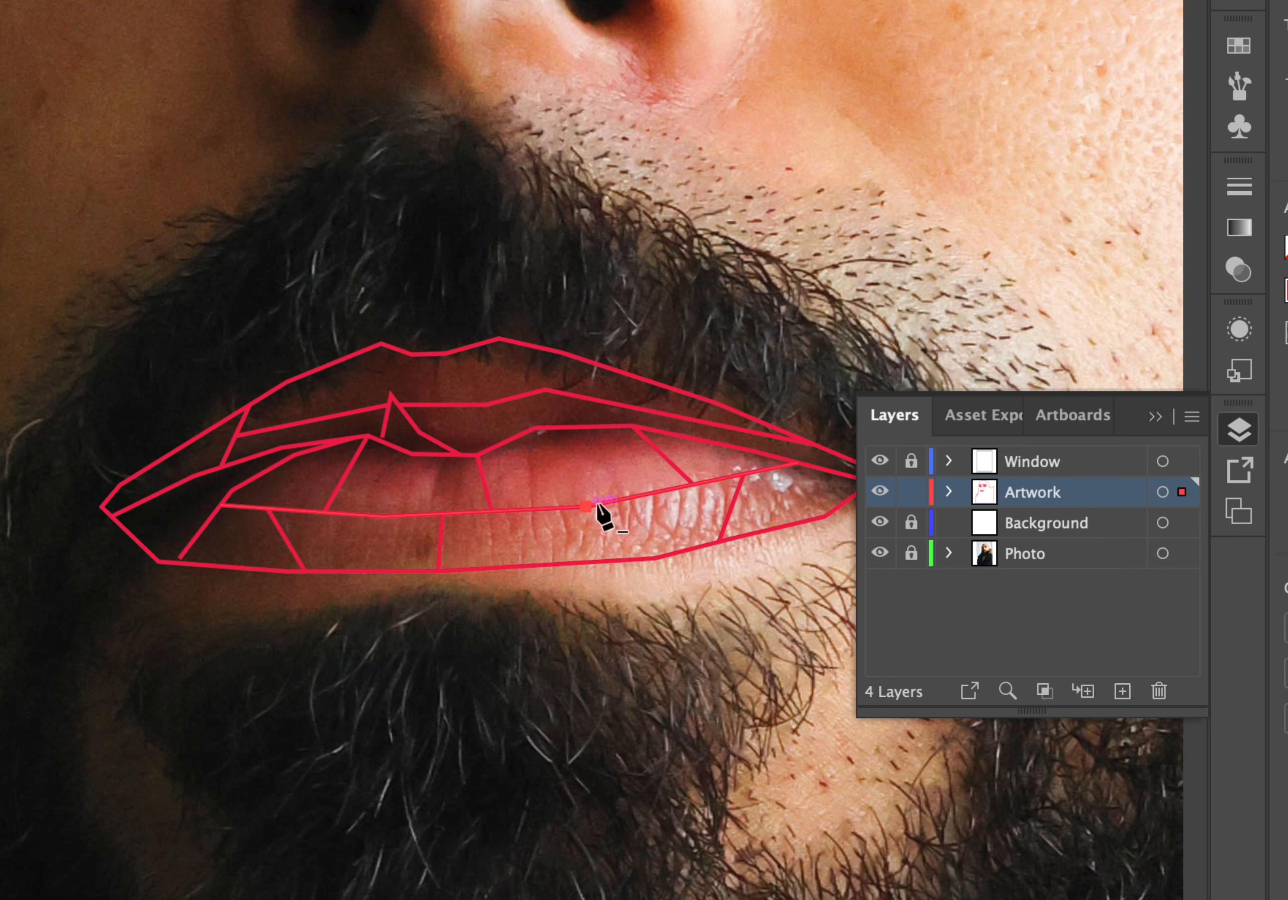
# Draw a vertical Pen line across the lower lip right of centre, then switch to selection and deselect.
pyautogui.click(586, 506)
pyautogui.click(574, 563)
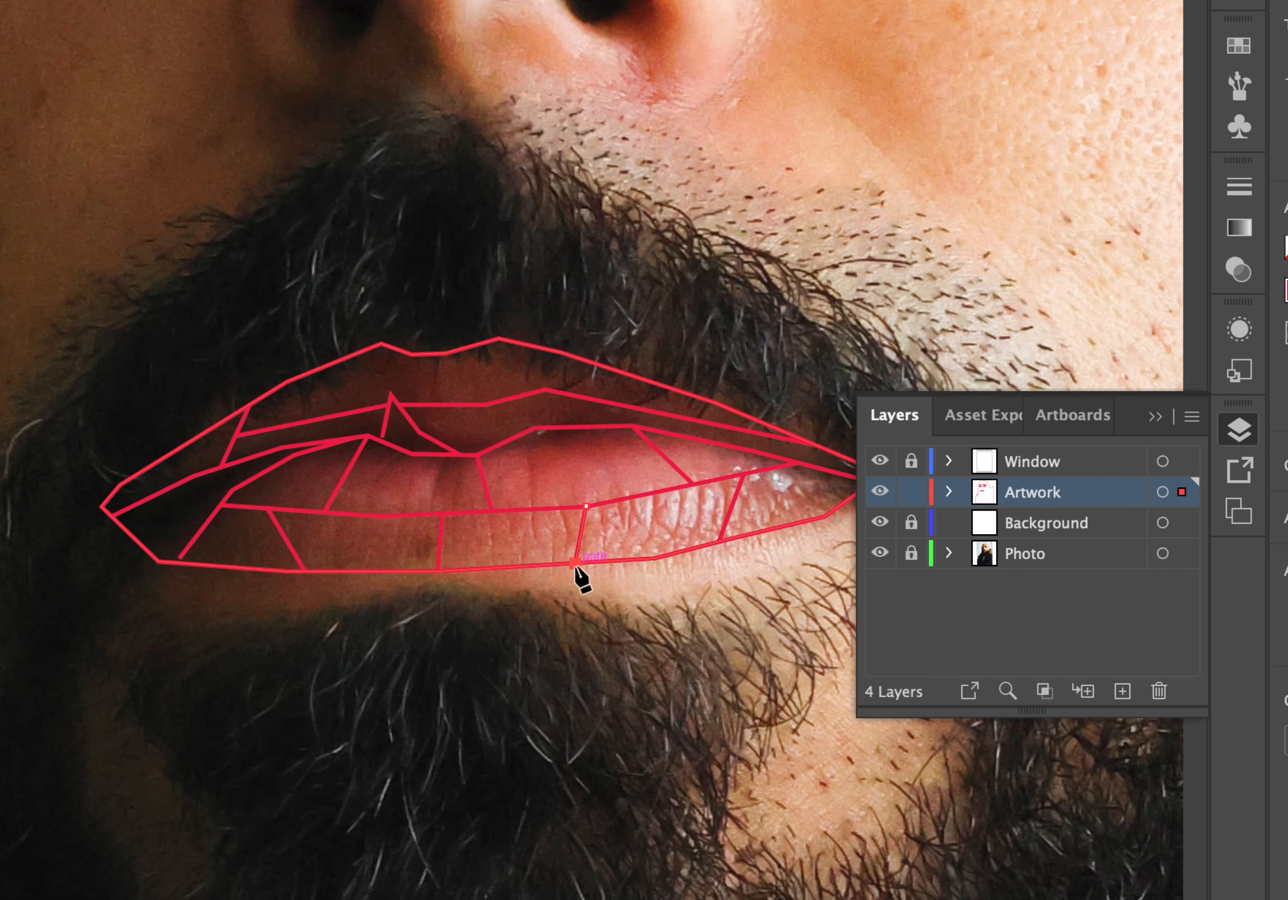
pyautogui.press('v')
pyautogui.click(716, 273)
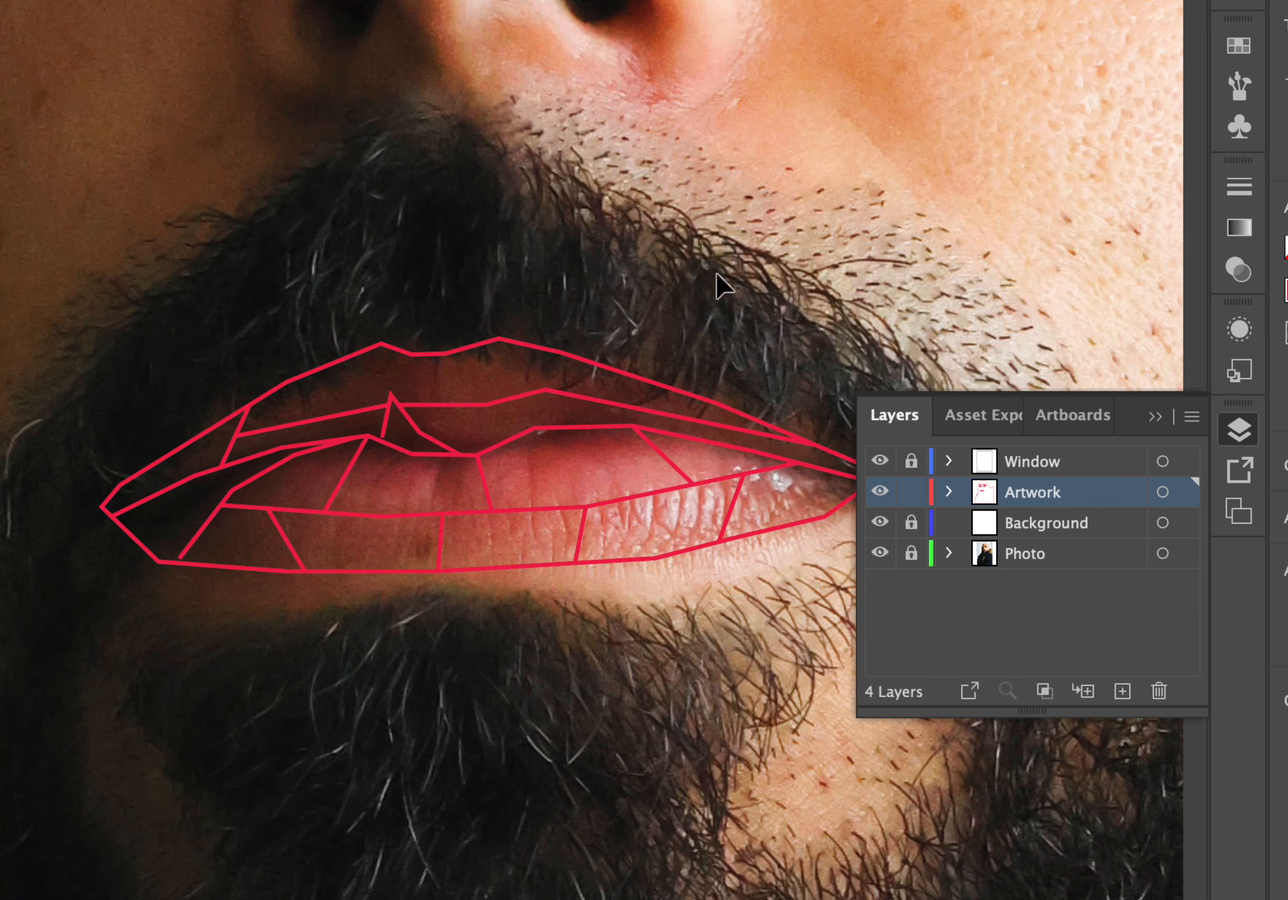
# Hide the Photo layer, trial-delete marquee-selected upper lip paths, undo each deletion and show the photo again.
pyautogui.click(880, 553)
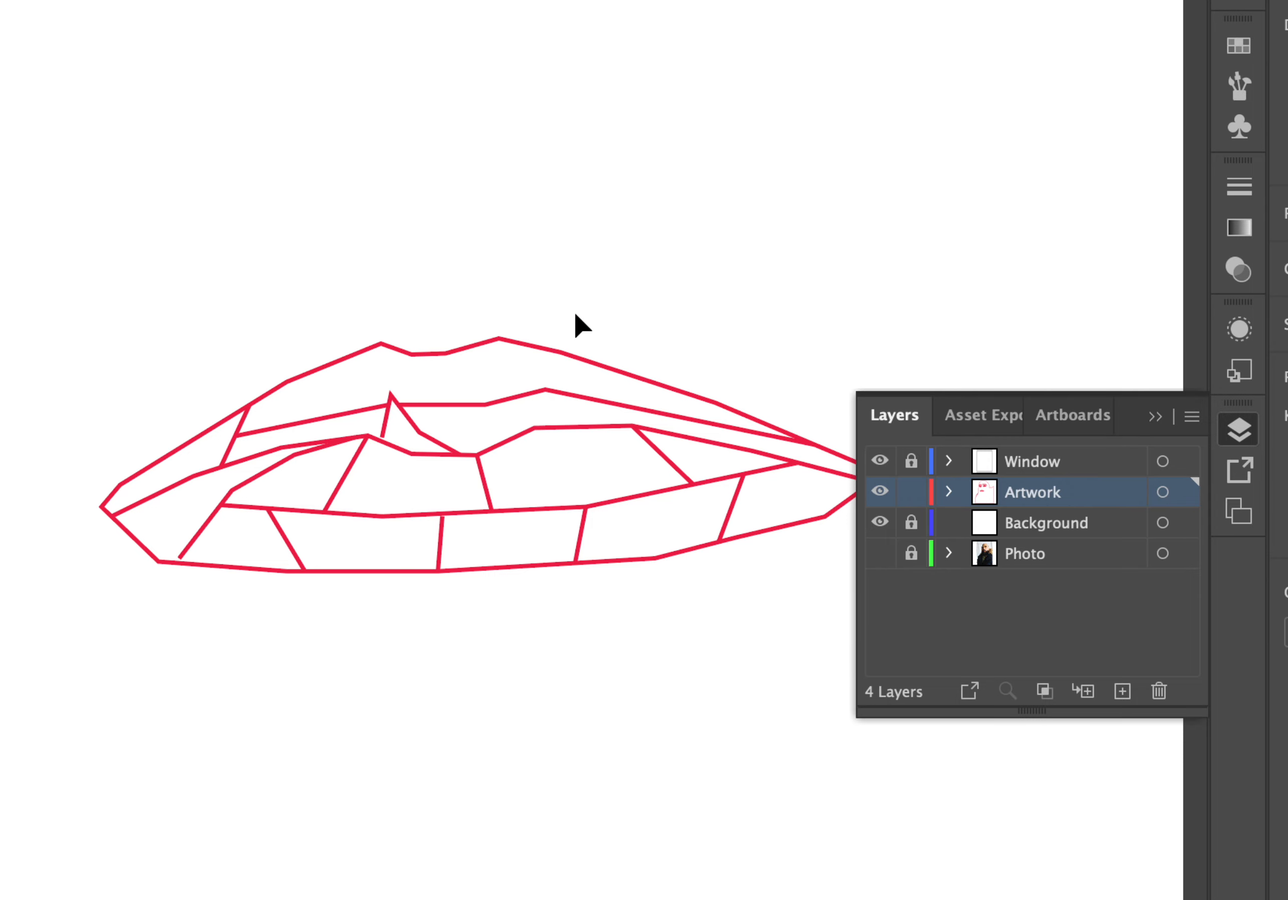
pyautogui.moveTo(578, 313); pyautogui.dragTo(379, 420)
pyautogui.press('Delete')
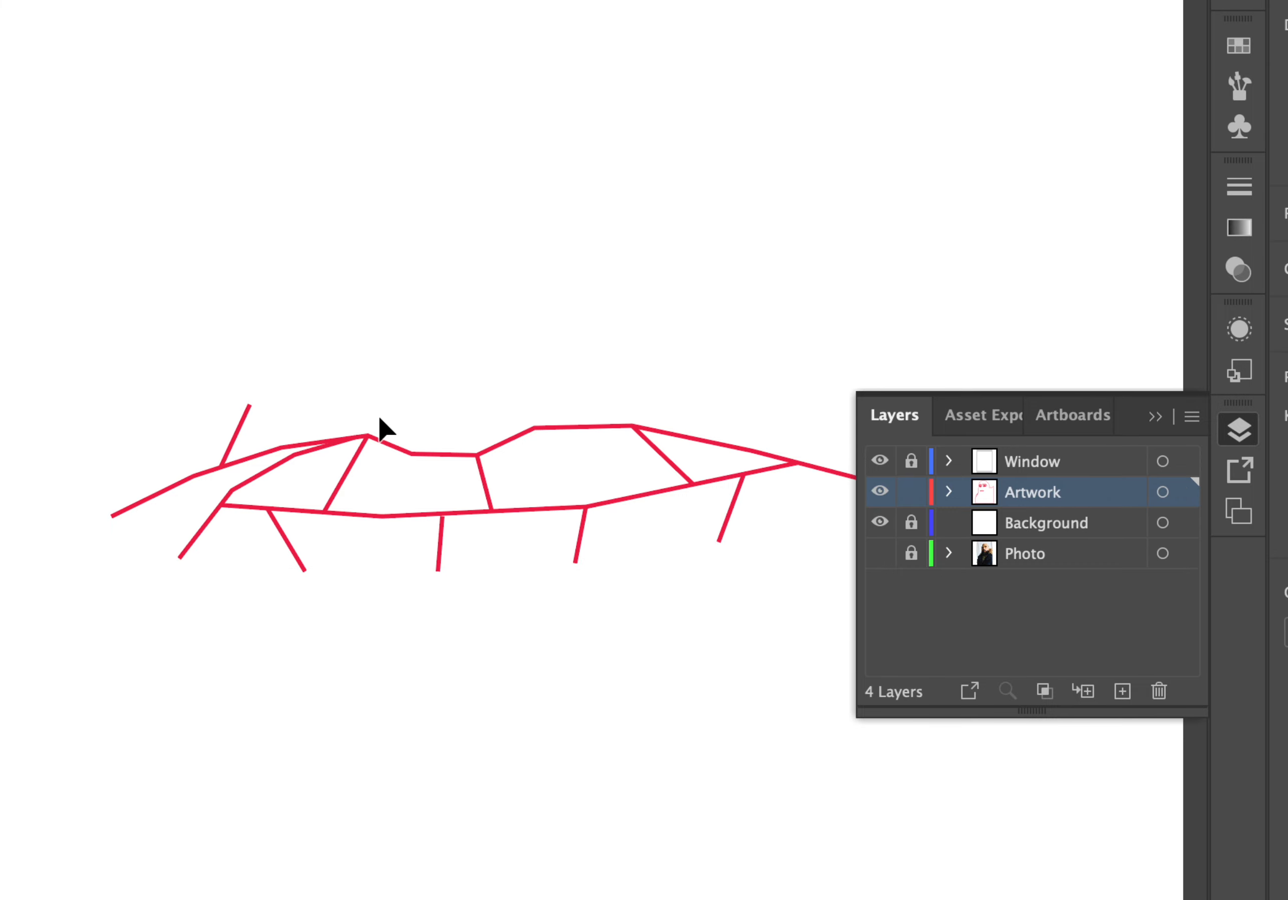
pyautogui.hotkey('ctrl', 'z')
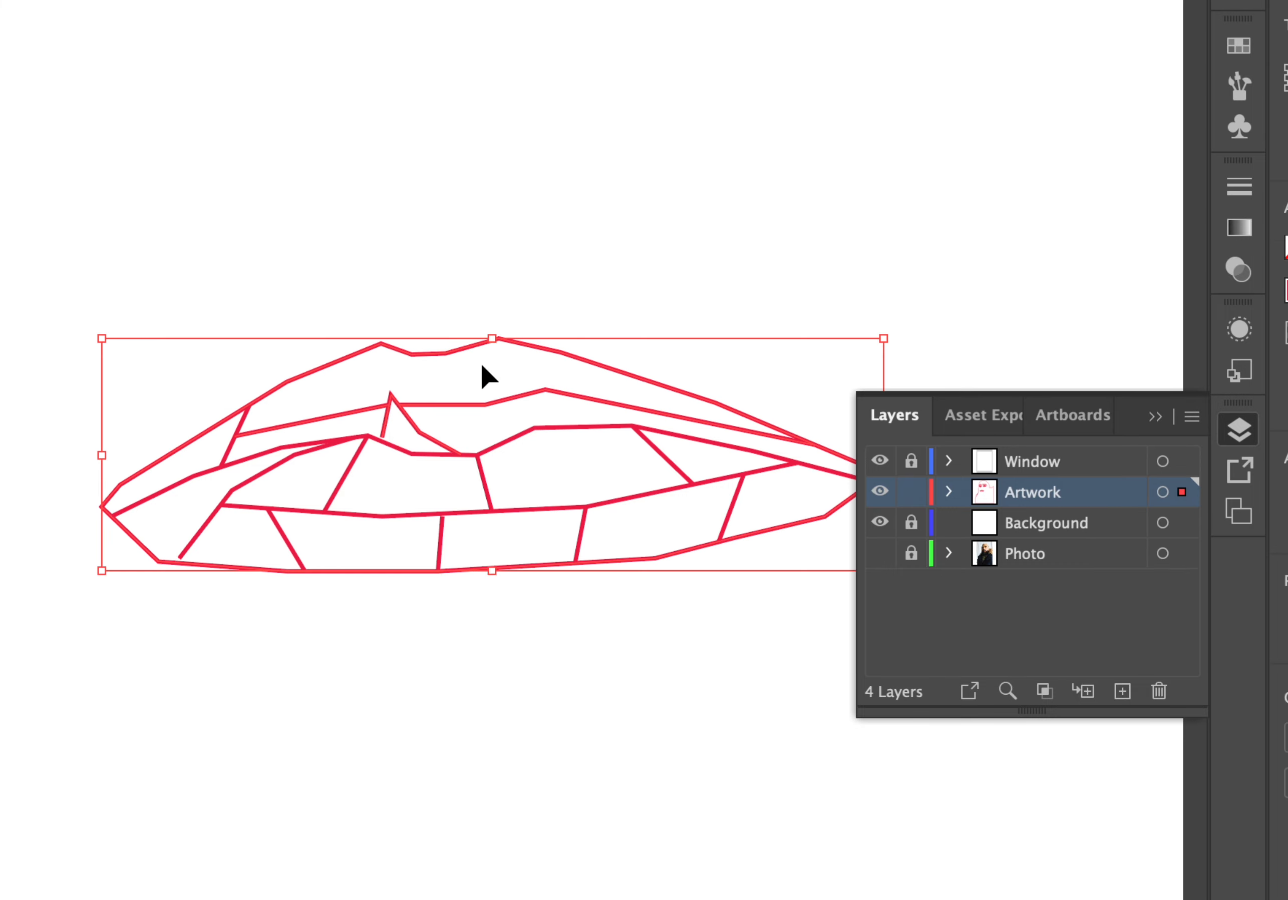
pyautogui.moveTo(479, 360); pyautogui.dragTo(378, 424)
pyautogui.press('Delete')
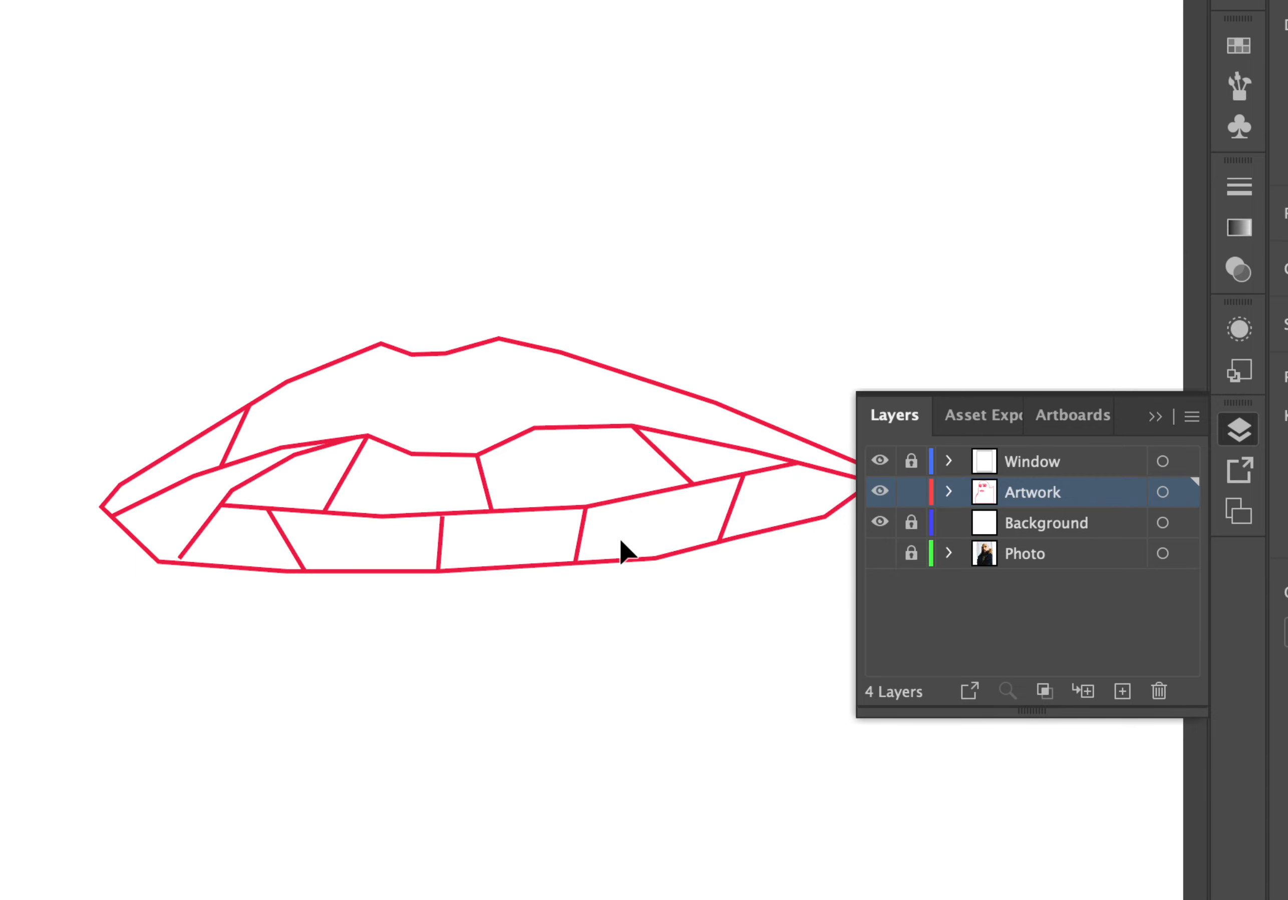
pyautogui.hotkey('ctrl', 'z')
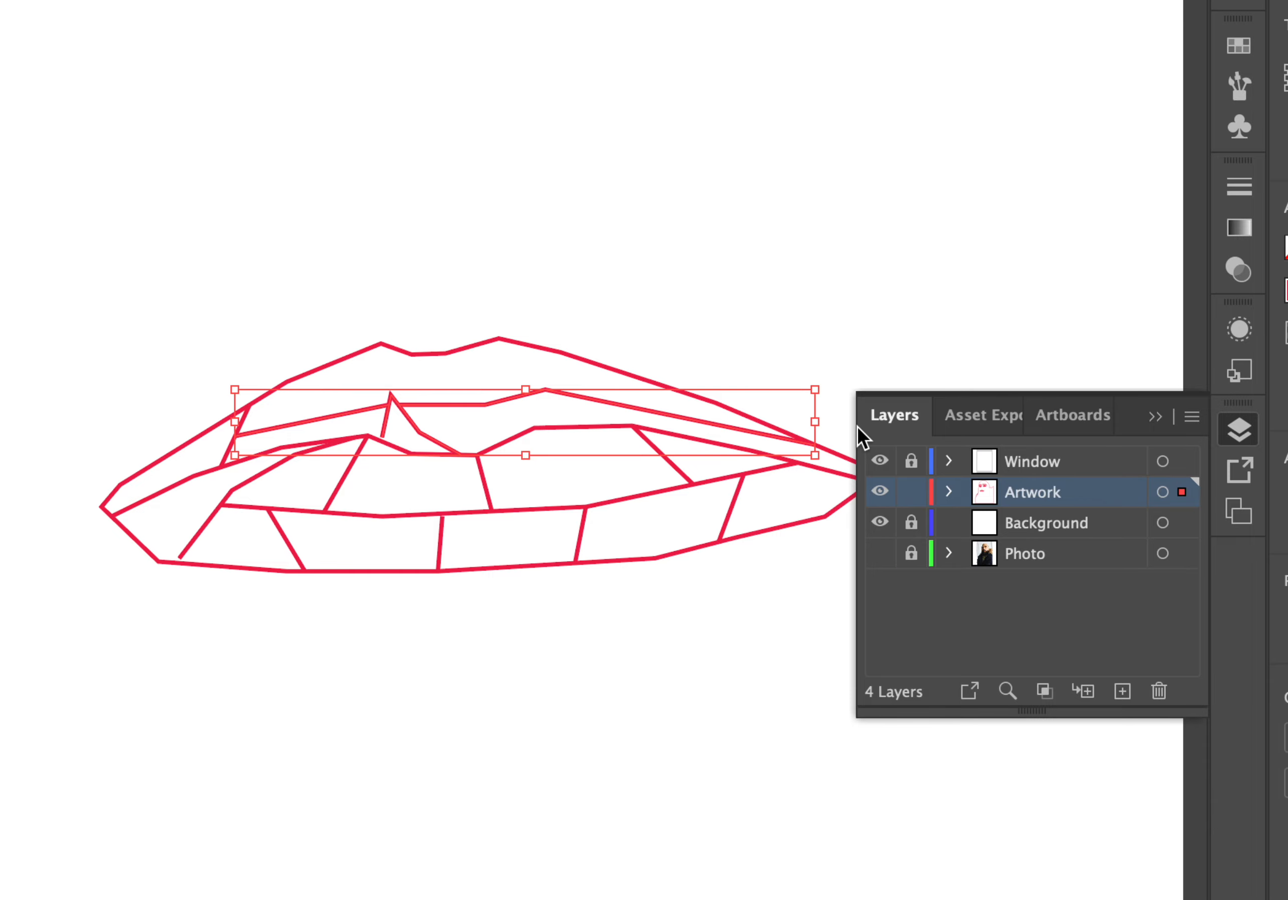
pyautogui.click(881, 553)
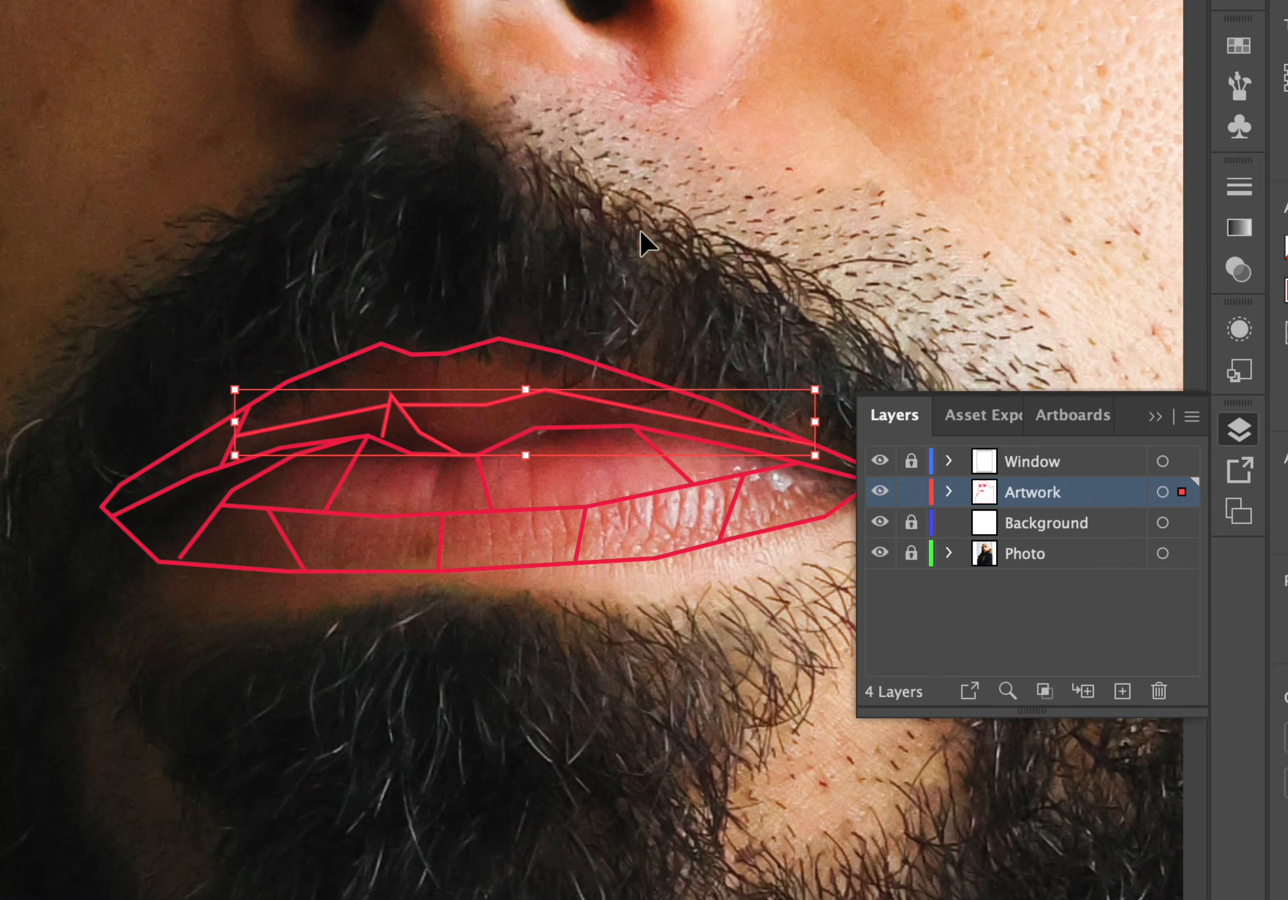
# Draw a short Pen line on the upper lip's right part, from its top outline down to the inner line.
pyautogui.press('p')
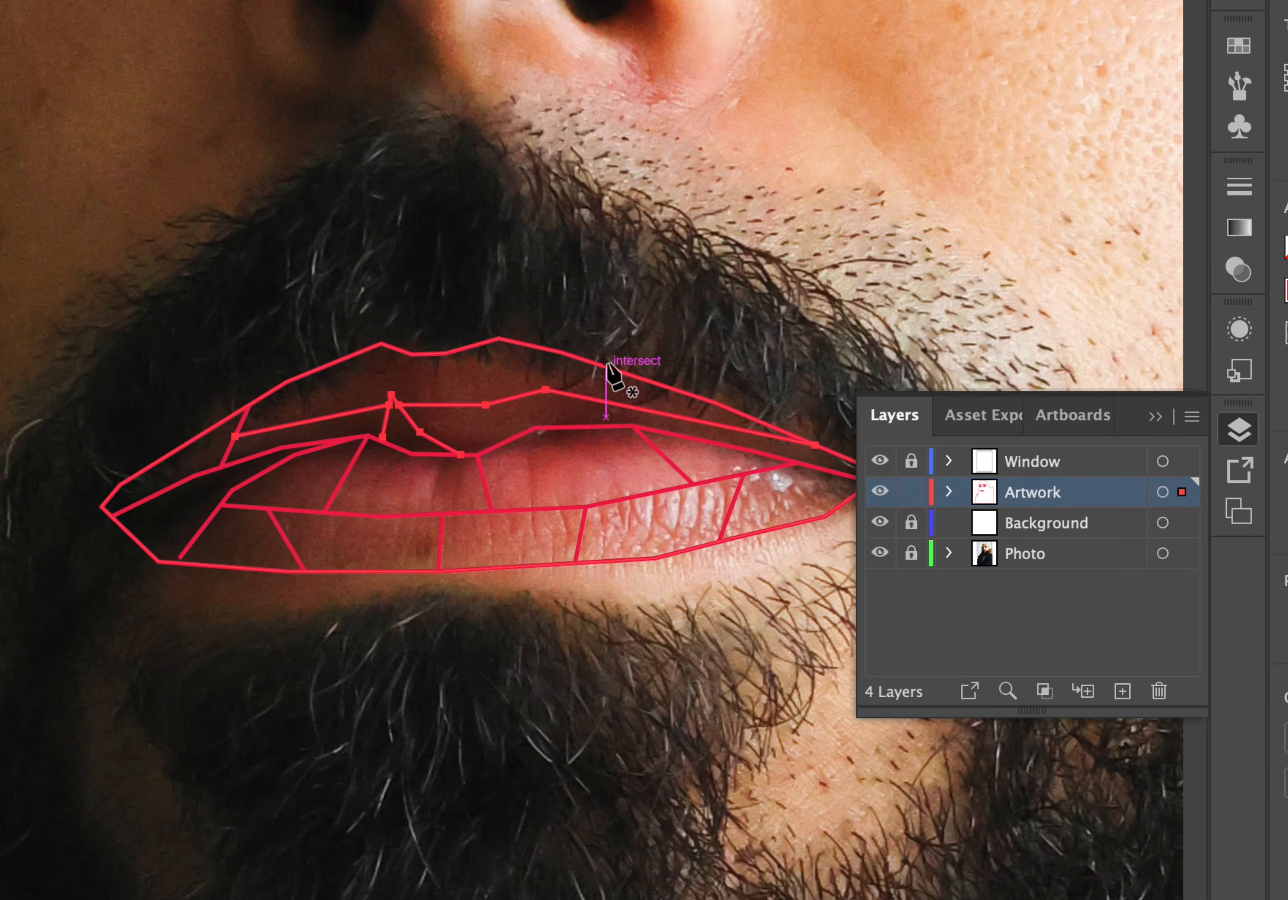
pyautogui.click(561, 352)
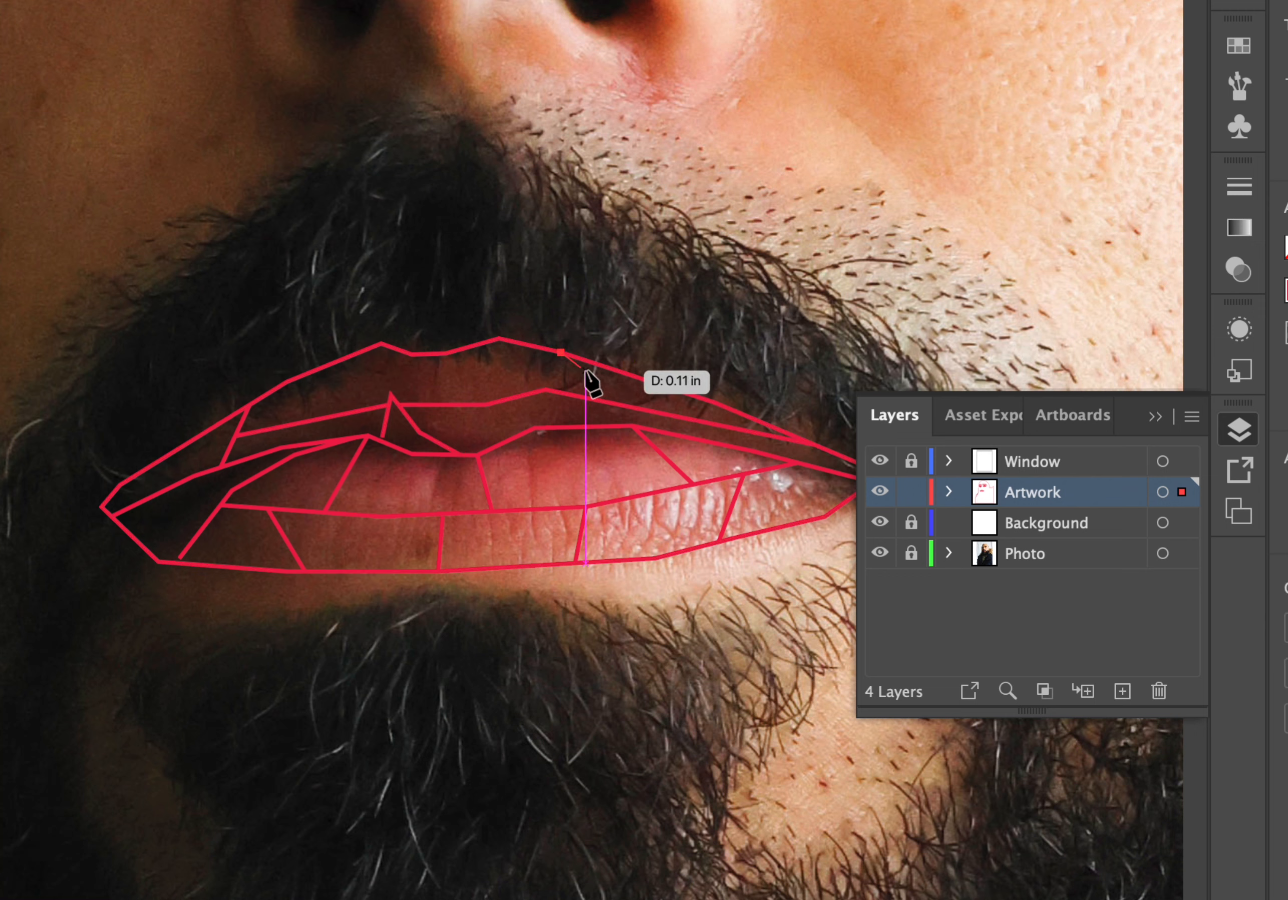
pyautogui.click(598, 400)
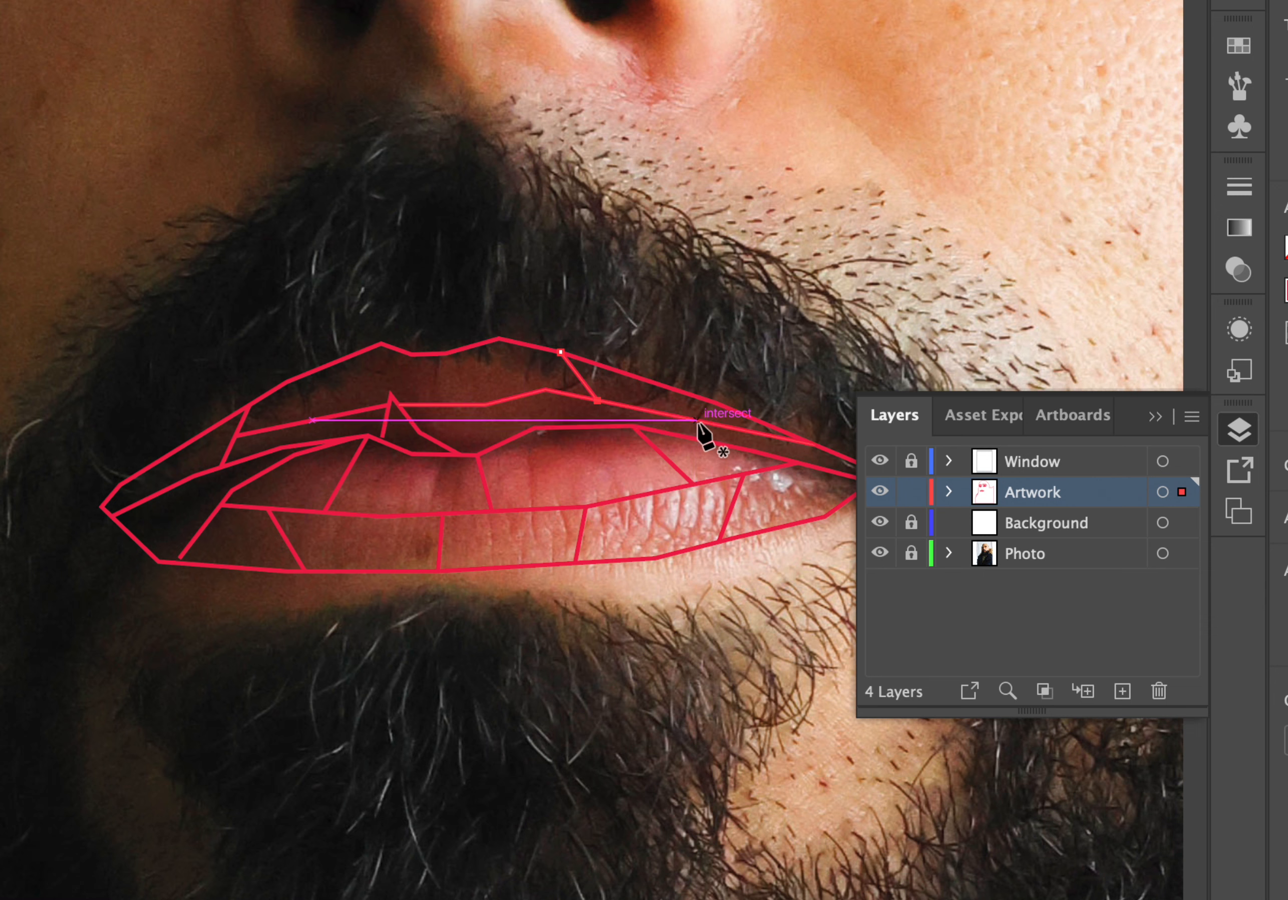
pyautogui.press('Return')
pyautogui.click(681, 436)
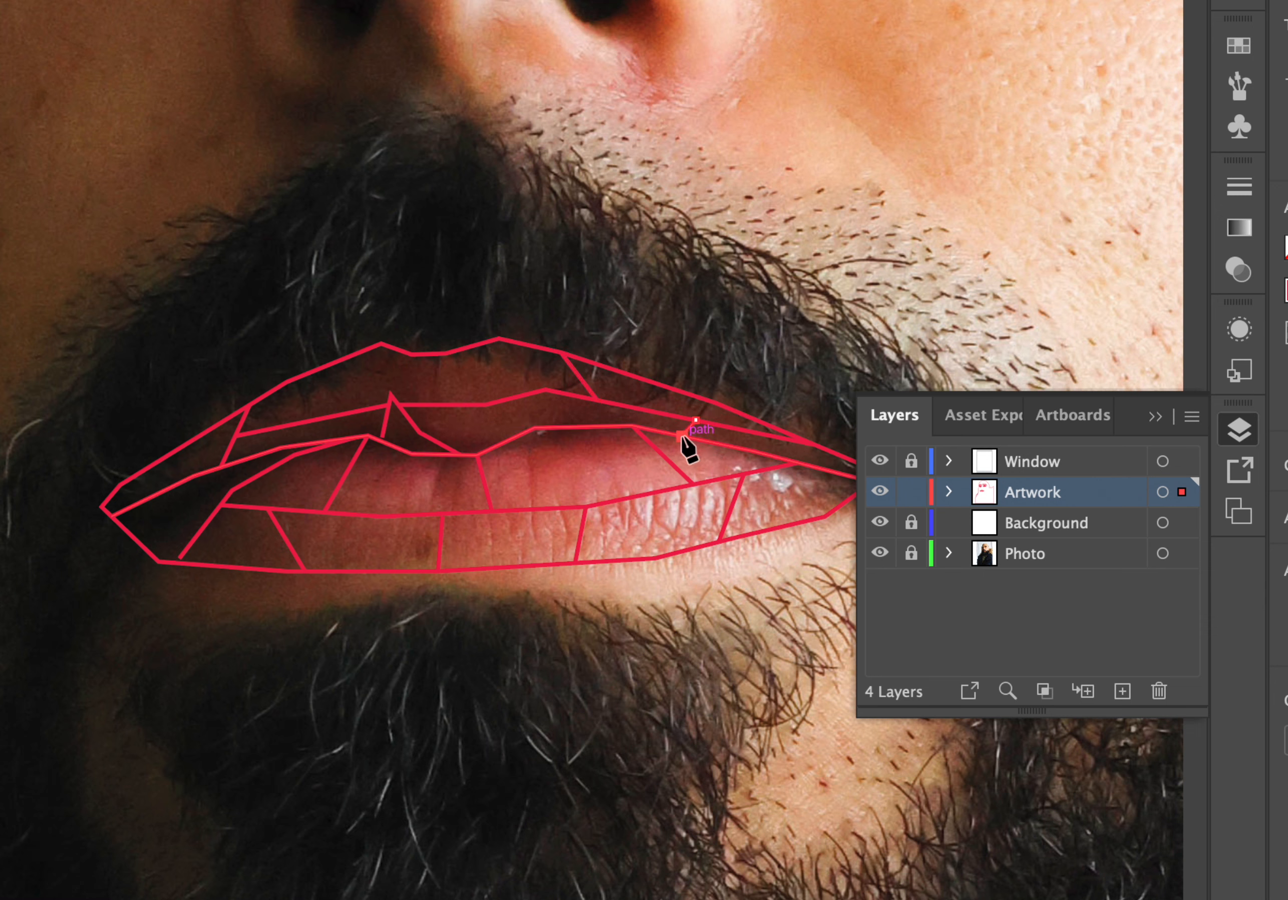
pyautogui.press('Return')
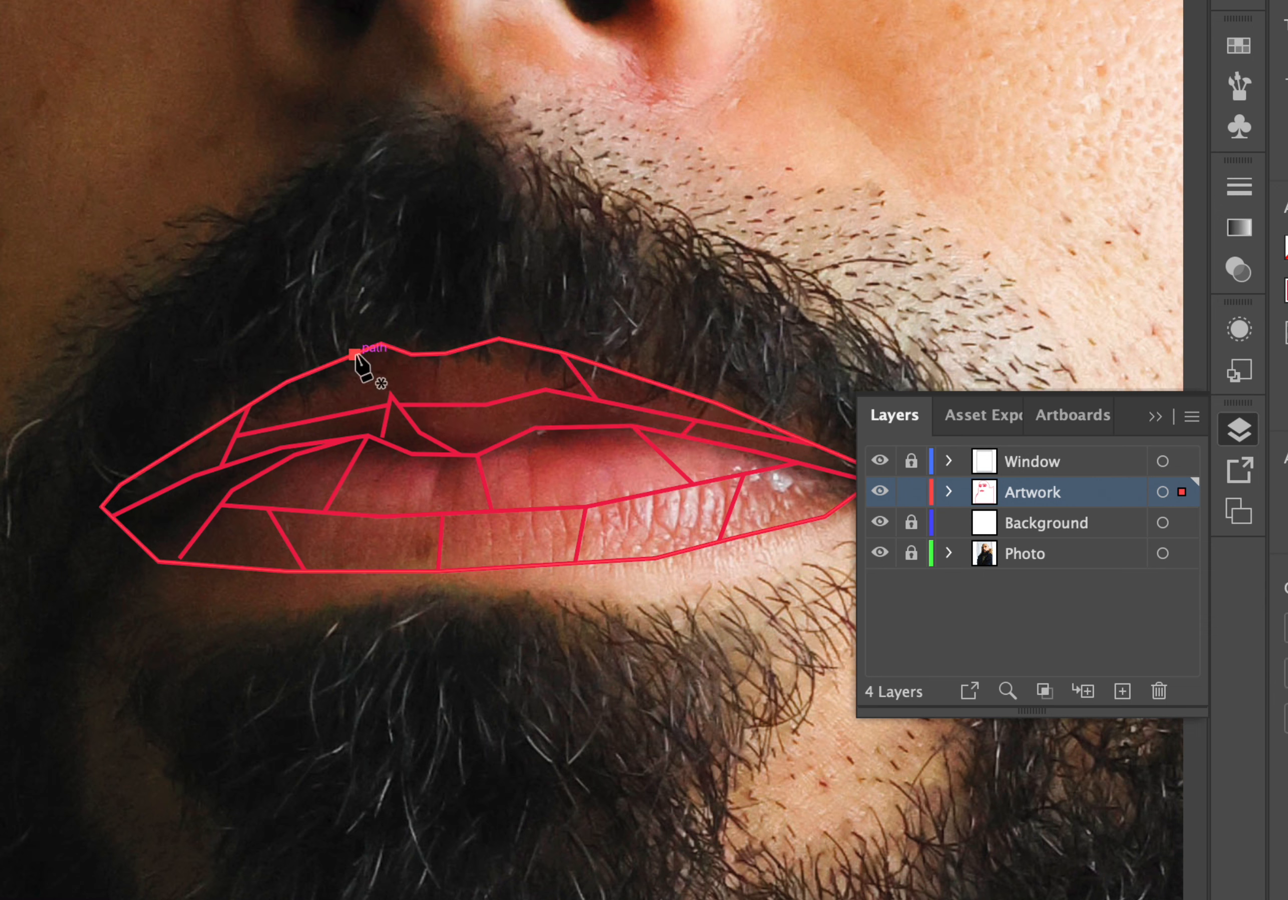
# Draw short Pen dividers across the upper lip: one near its left end, one down from the central peak, one right of centre.
pyautogui.click(355, 354)
pyautogui.click(323, 418)
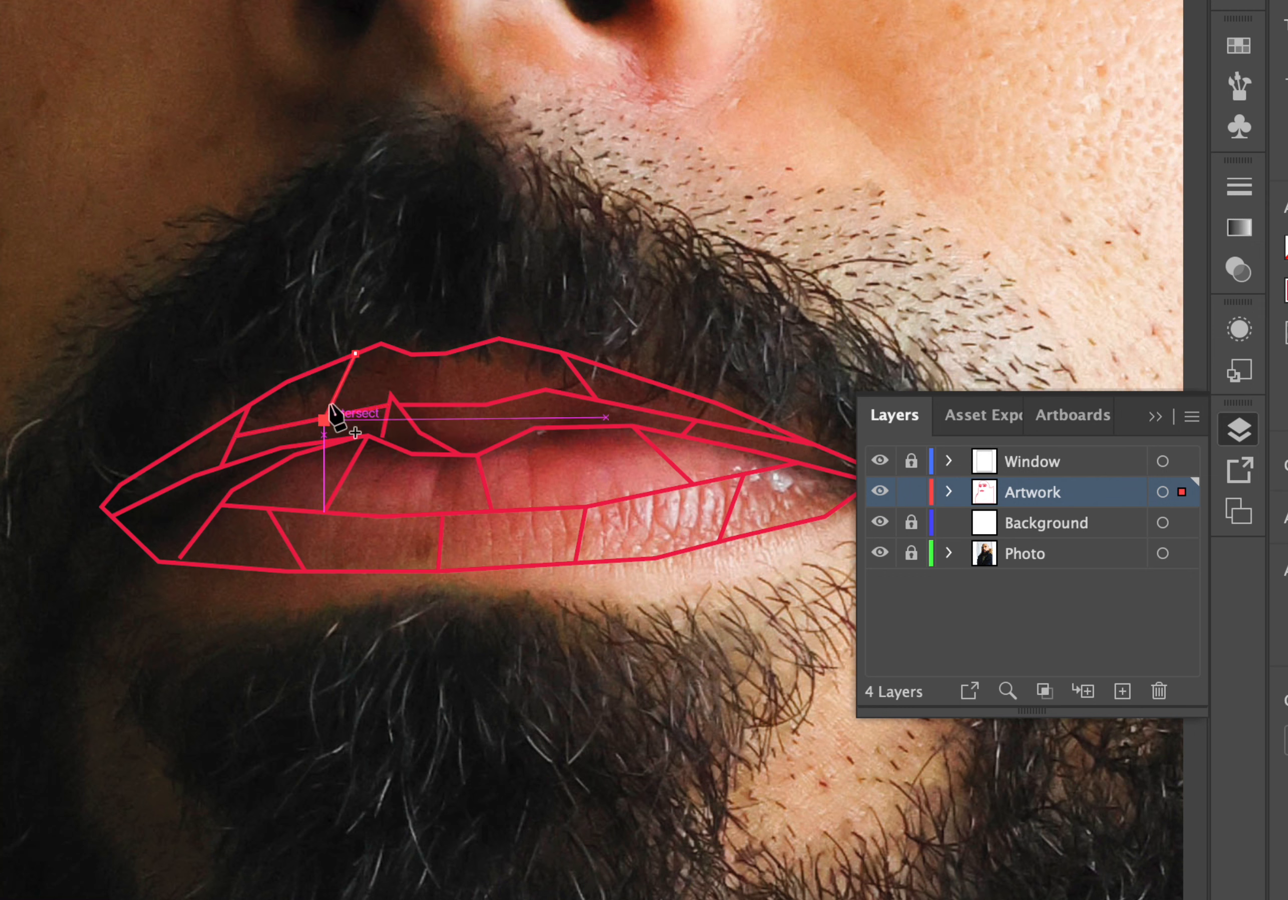
pyautogui.click(381, 343)
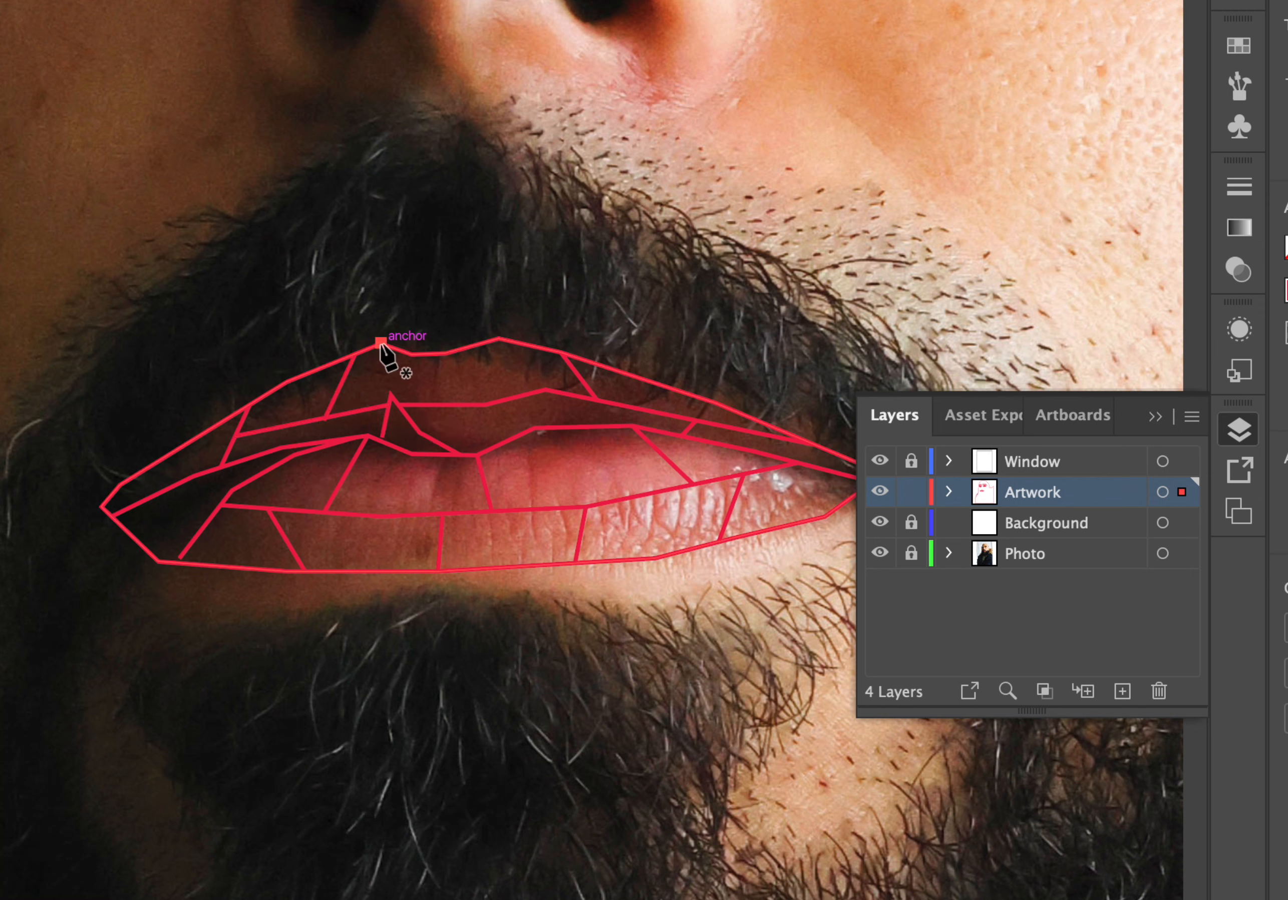
pyautogui.click(390, 395)
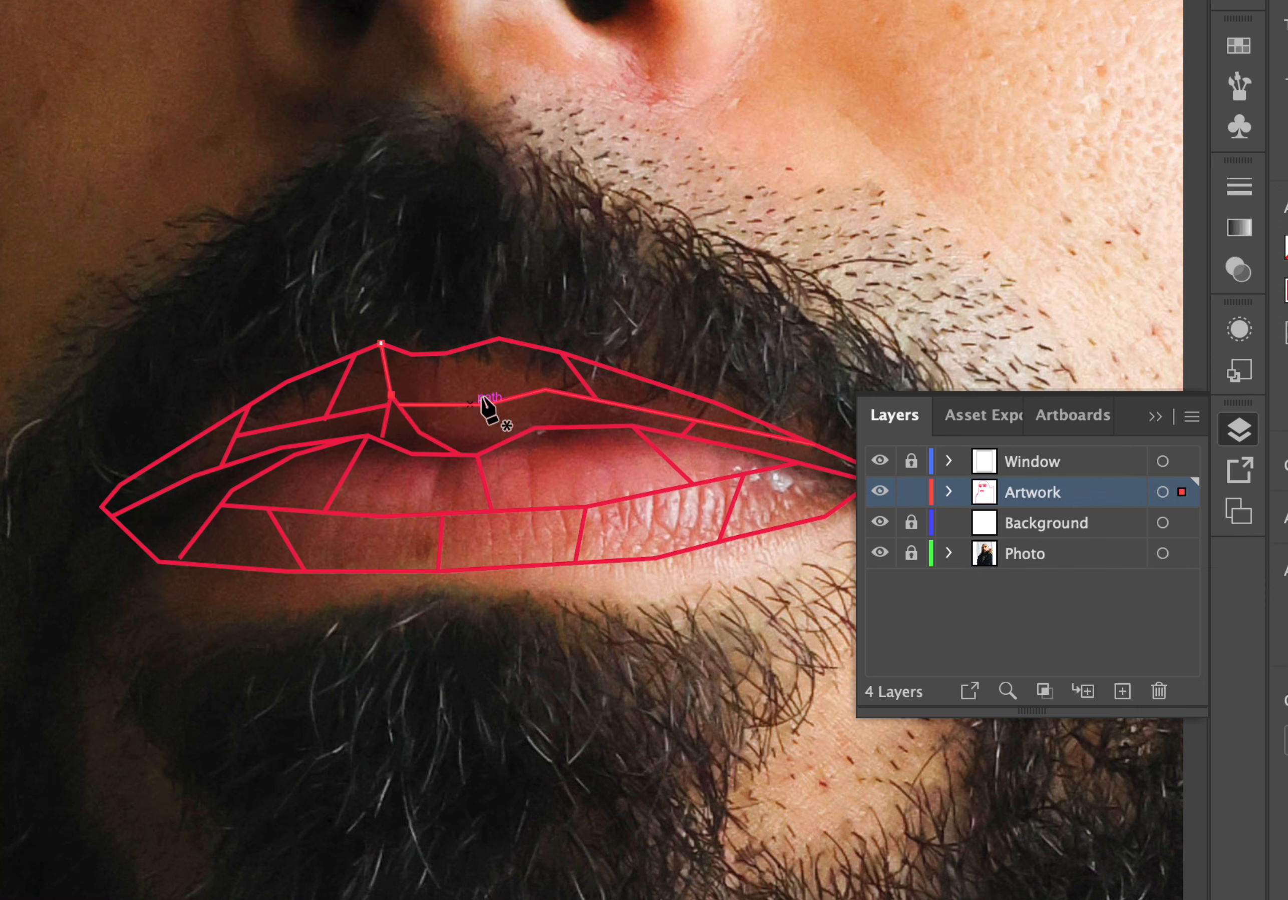
pyautogui.click(534, 426)
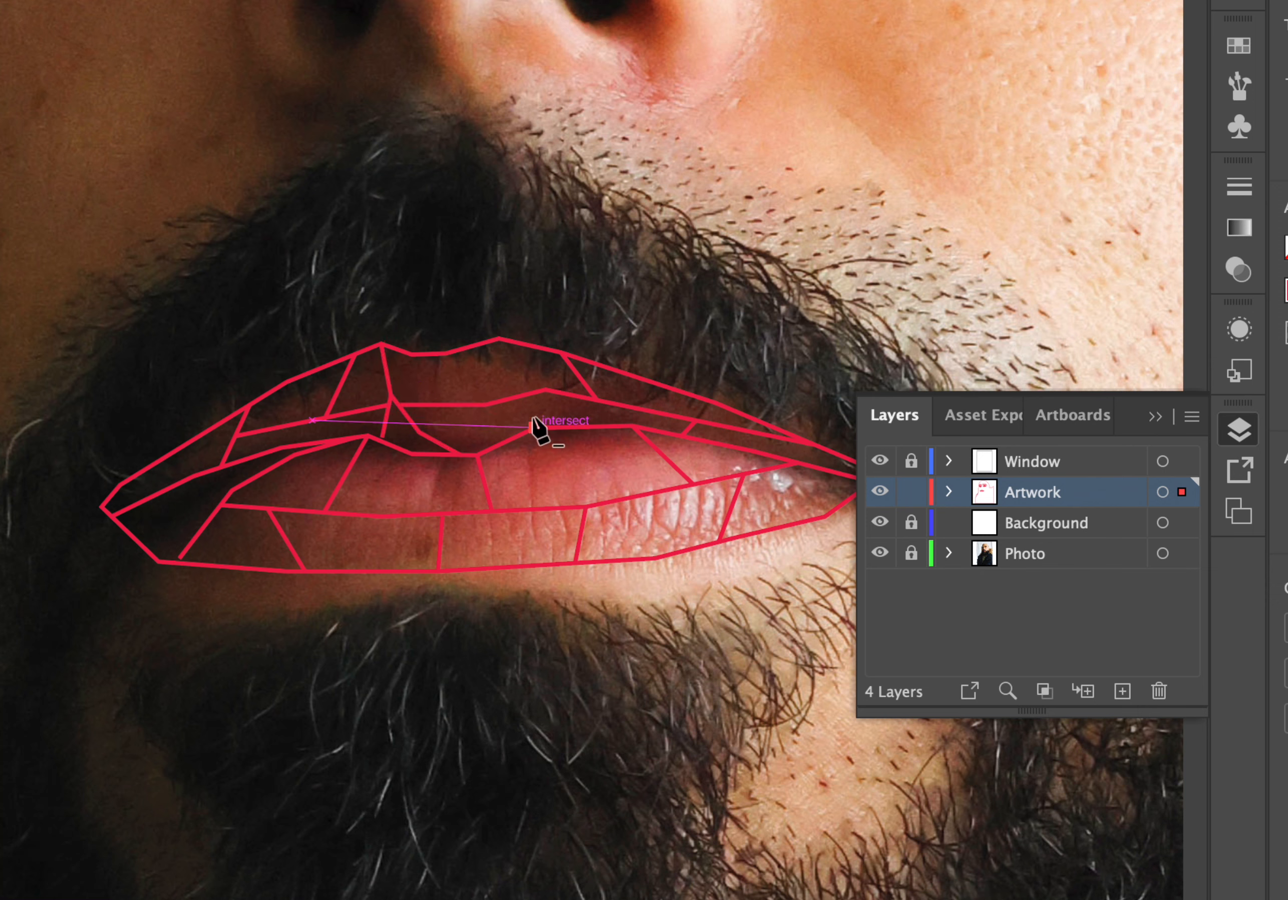
pyautogui.click(545, 389)
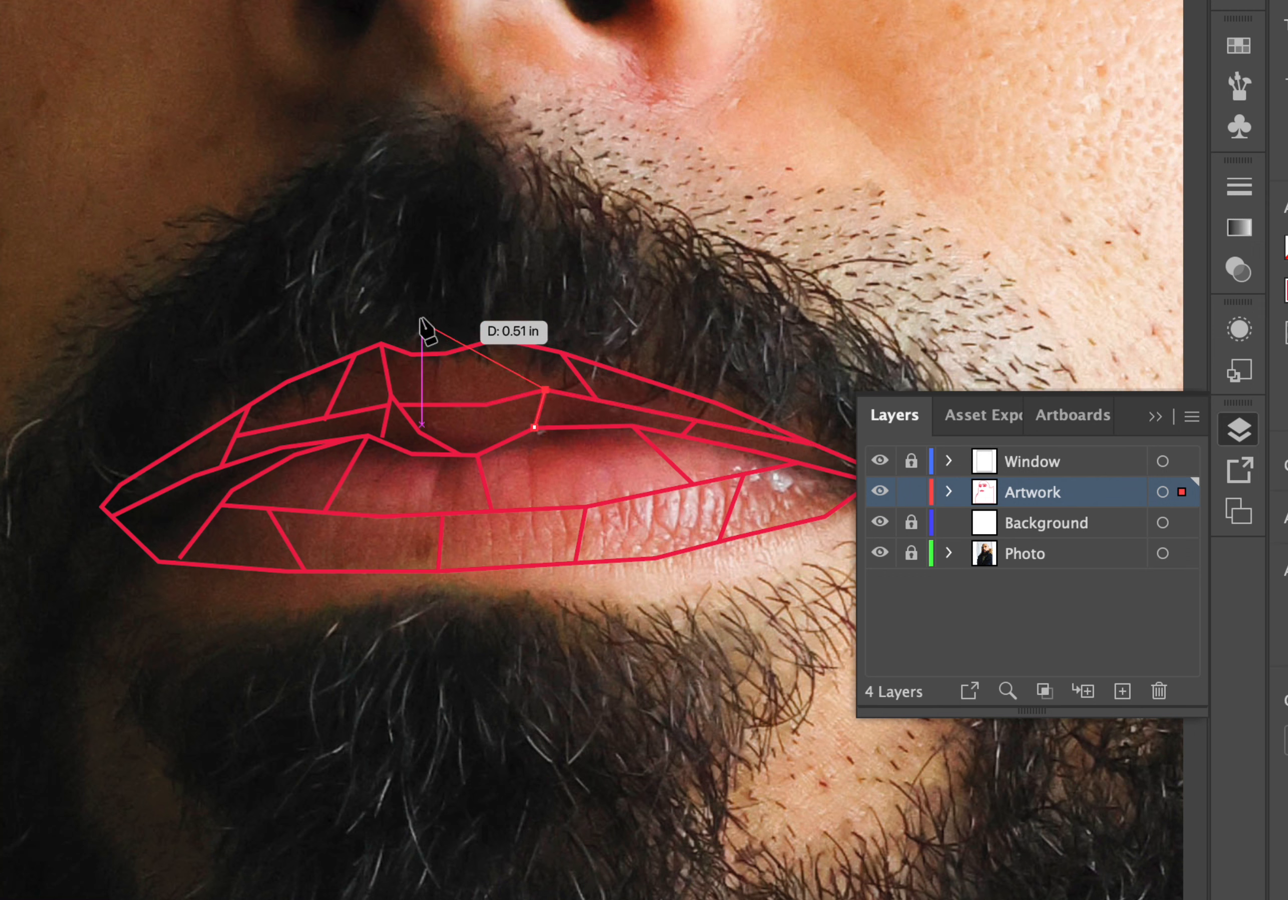
pyautogui.keyDown('super'); pyautogui.click(420, 223); pyautogui.keyUp('super')
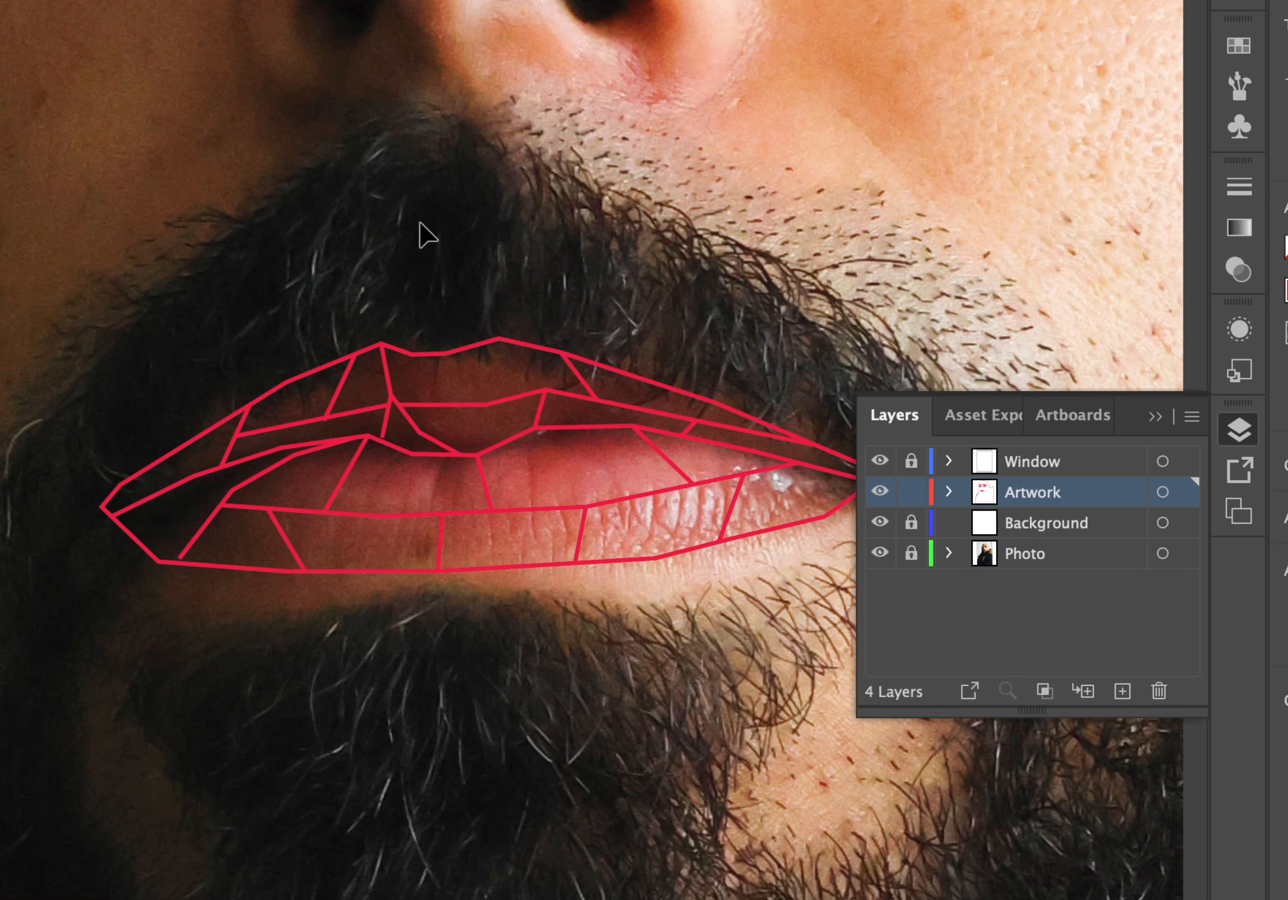
pyautogui.click(484, 405)
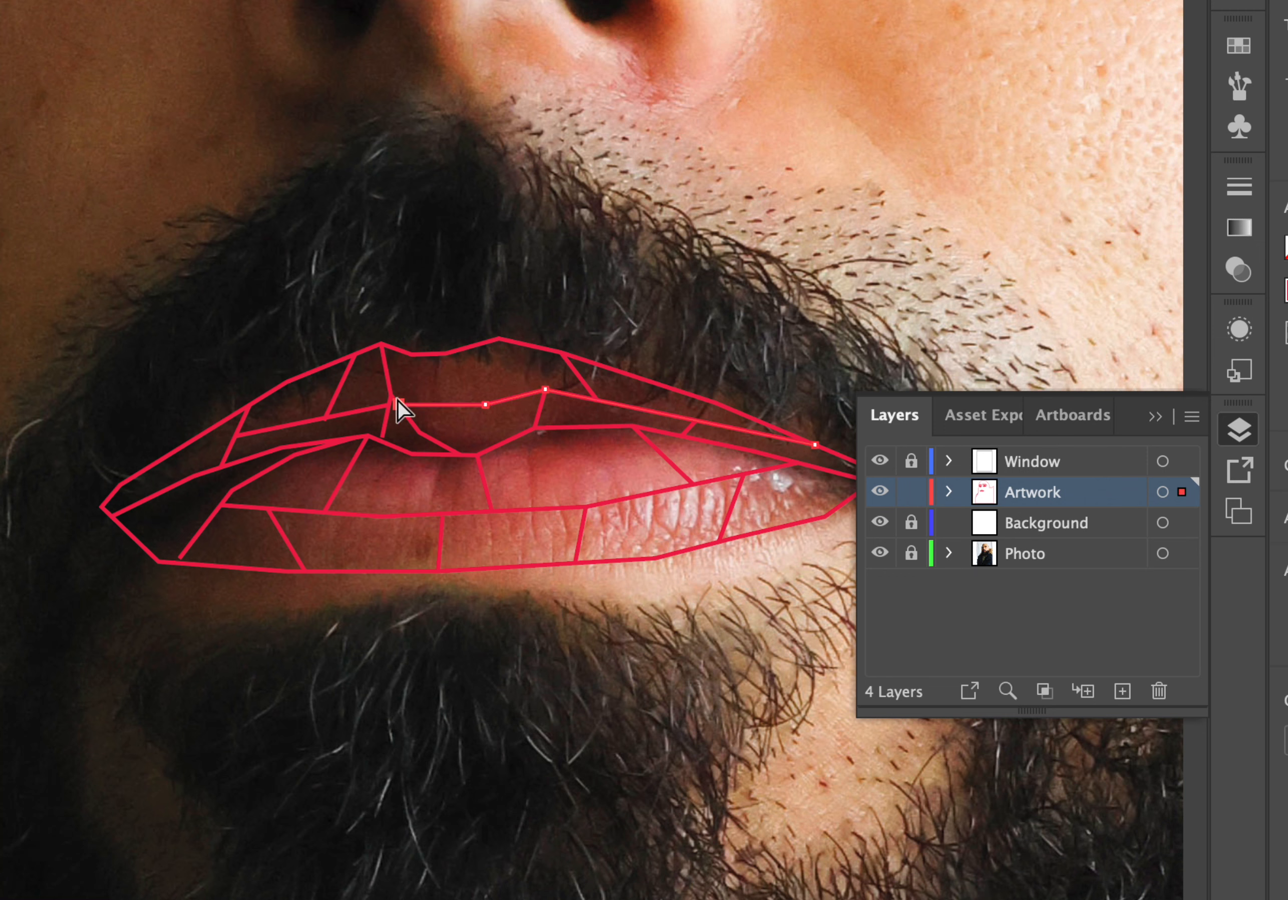
pyautogui.press('Delete')
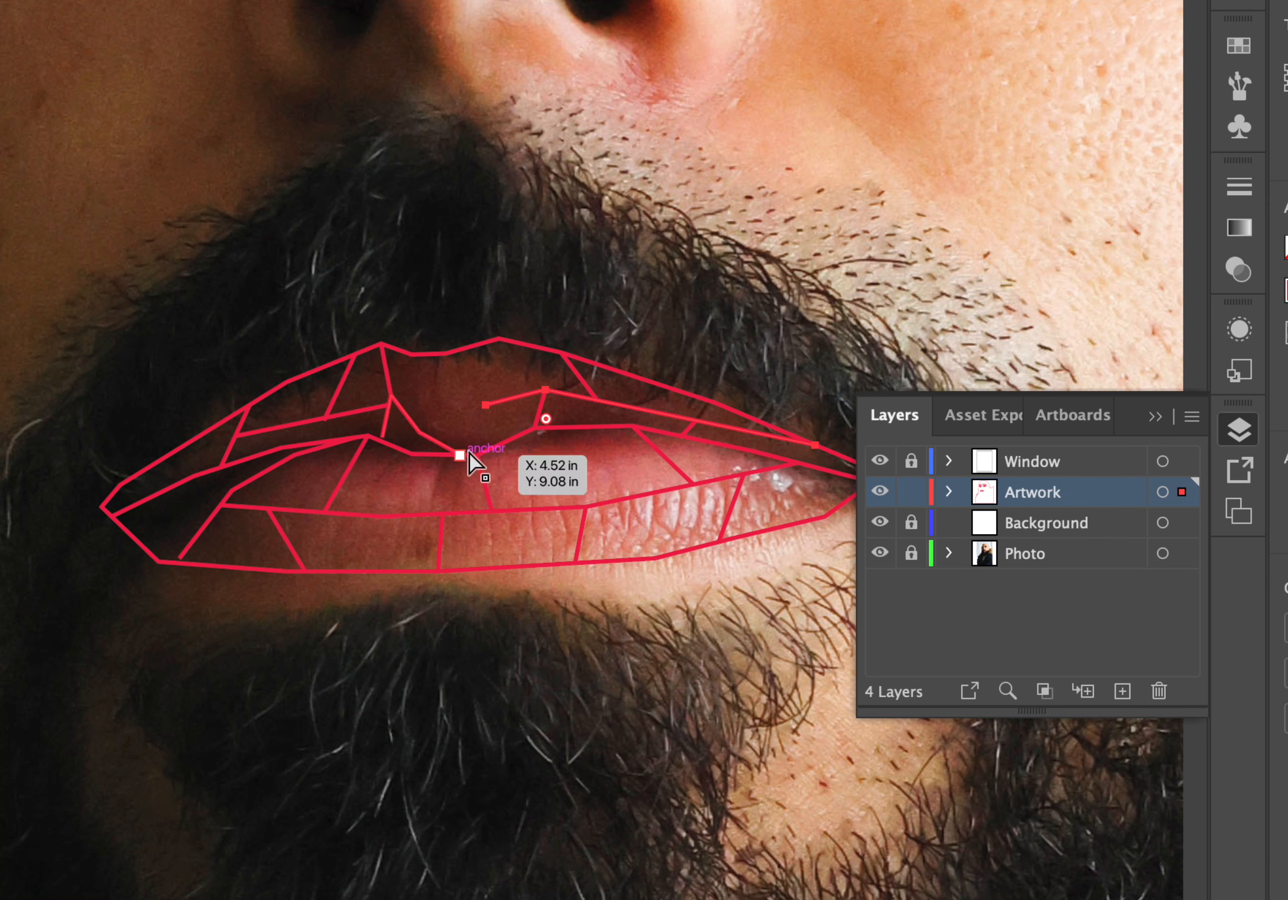
pyautogui.click(485, 405)
pyautogui.press('Delete')
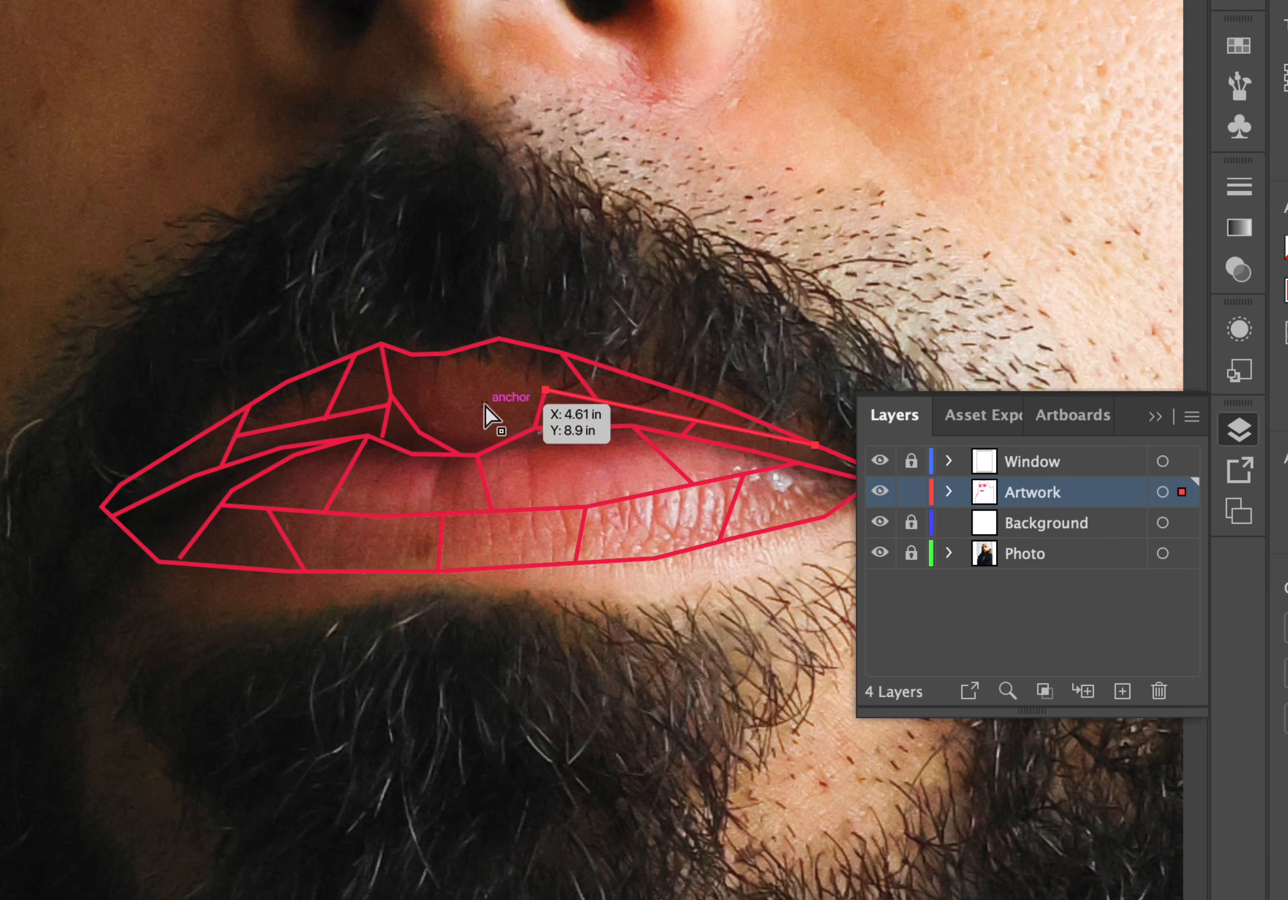
pyautogui.click(662, 178)
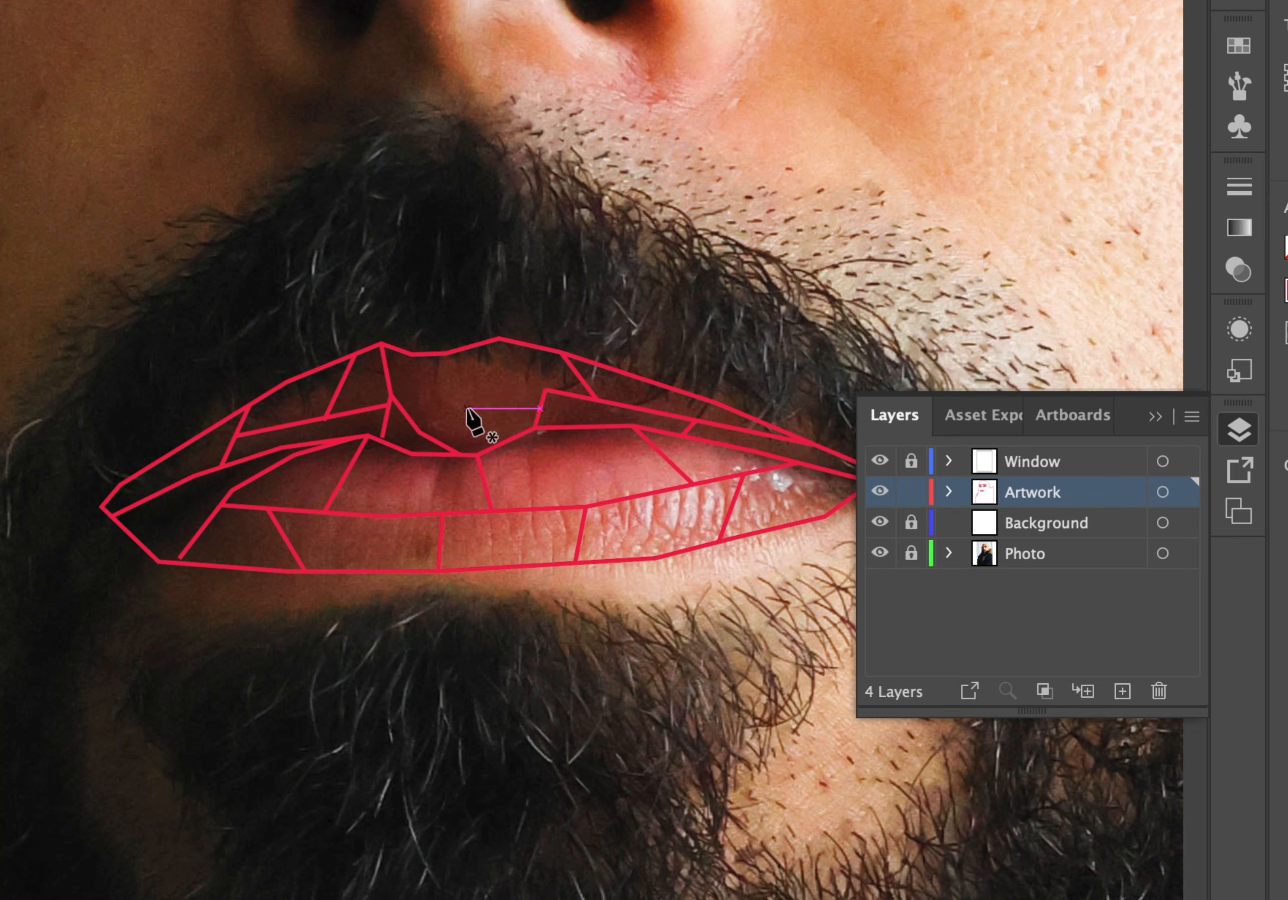
pyautogui.click(499, 445)
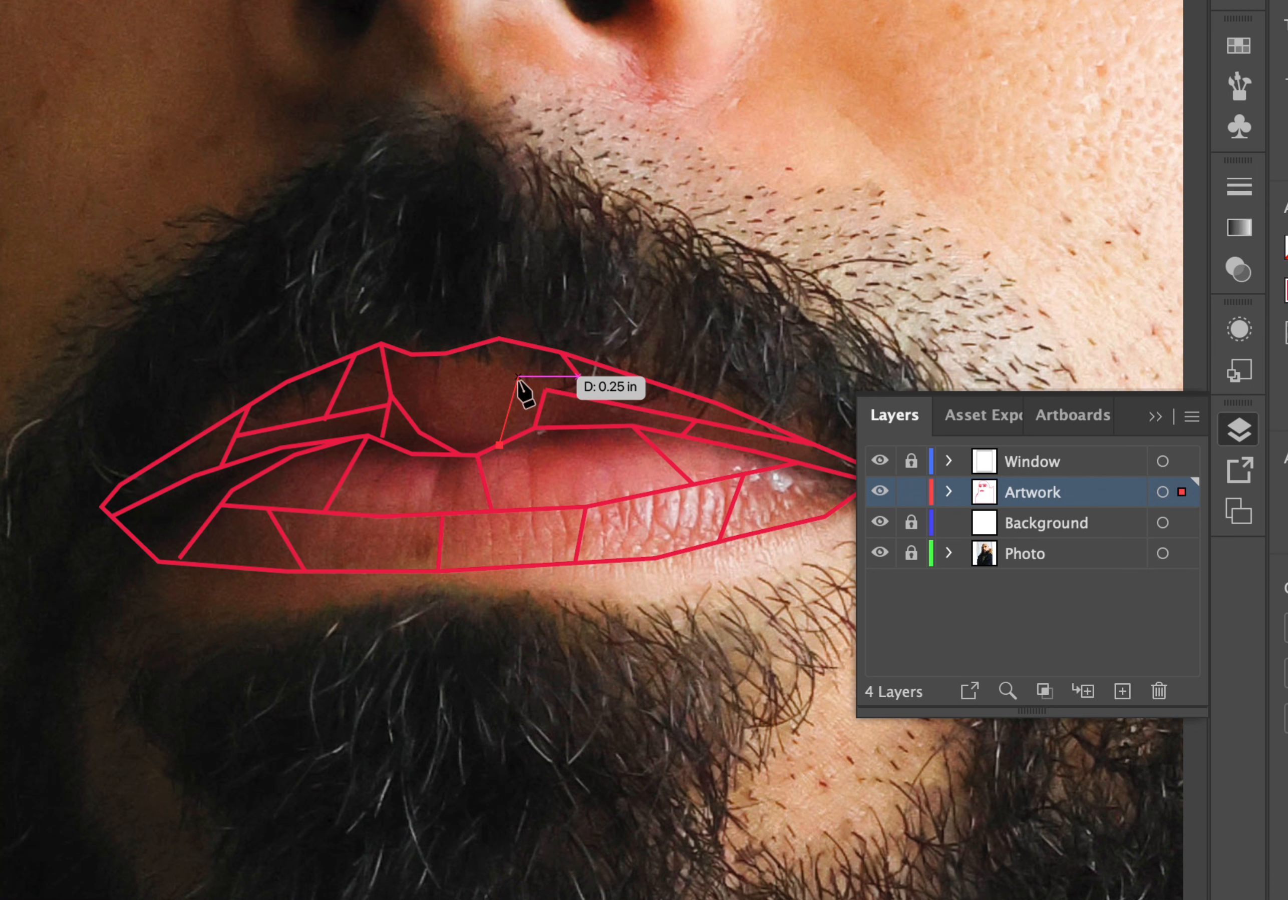
pyautogui.hotkey('ctrl', 'z')
pyautogui.hotkey('ctrl', 'z')
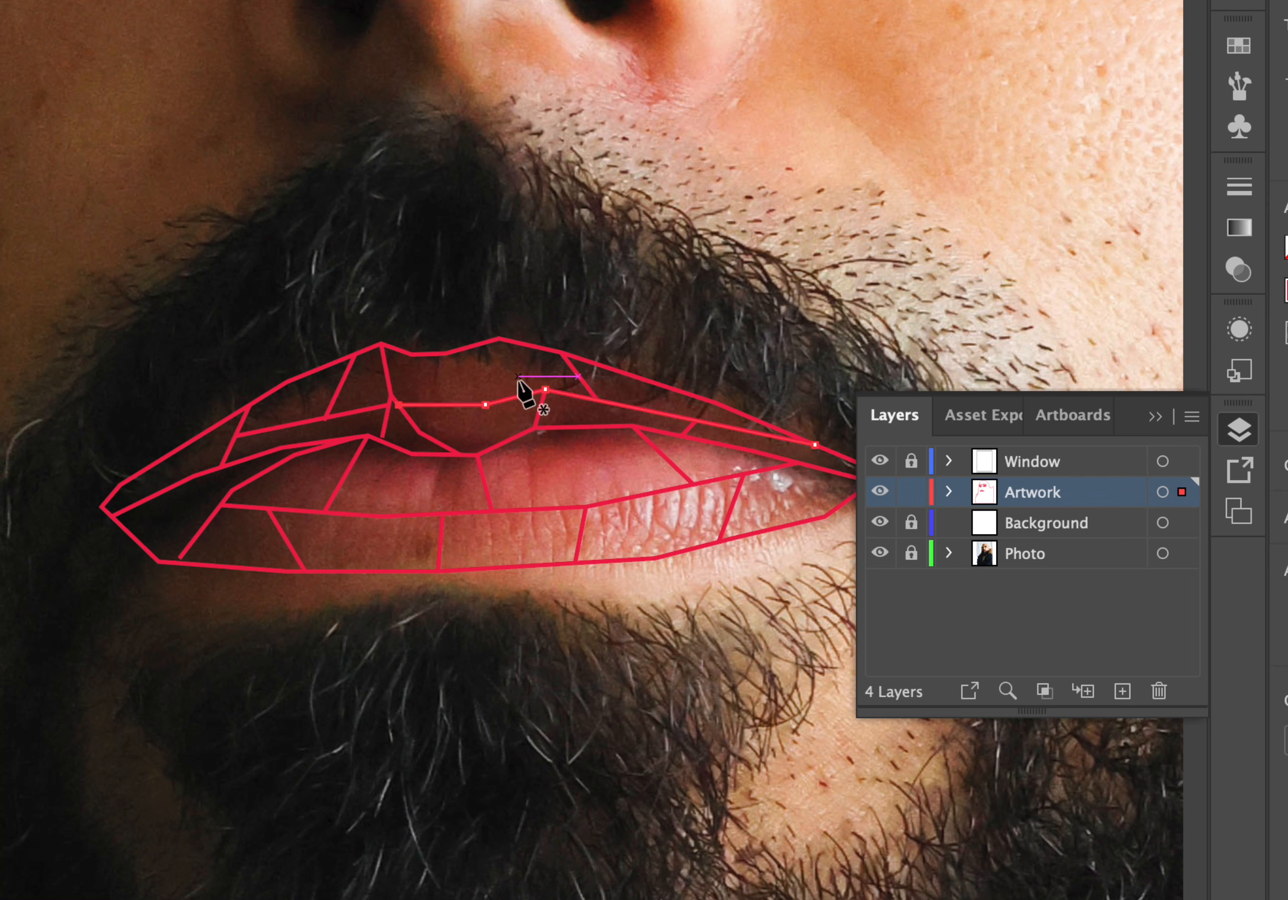
# Draw a Pen line down from the upper lip's right peak, then shift the left divider's top anchor rightward along the outline.
pyautogui.click(499, 338)
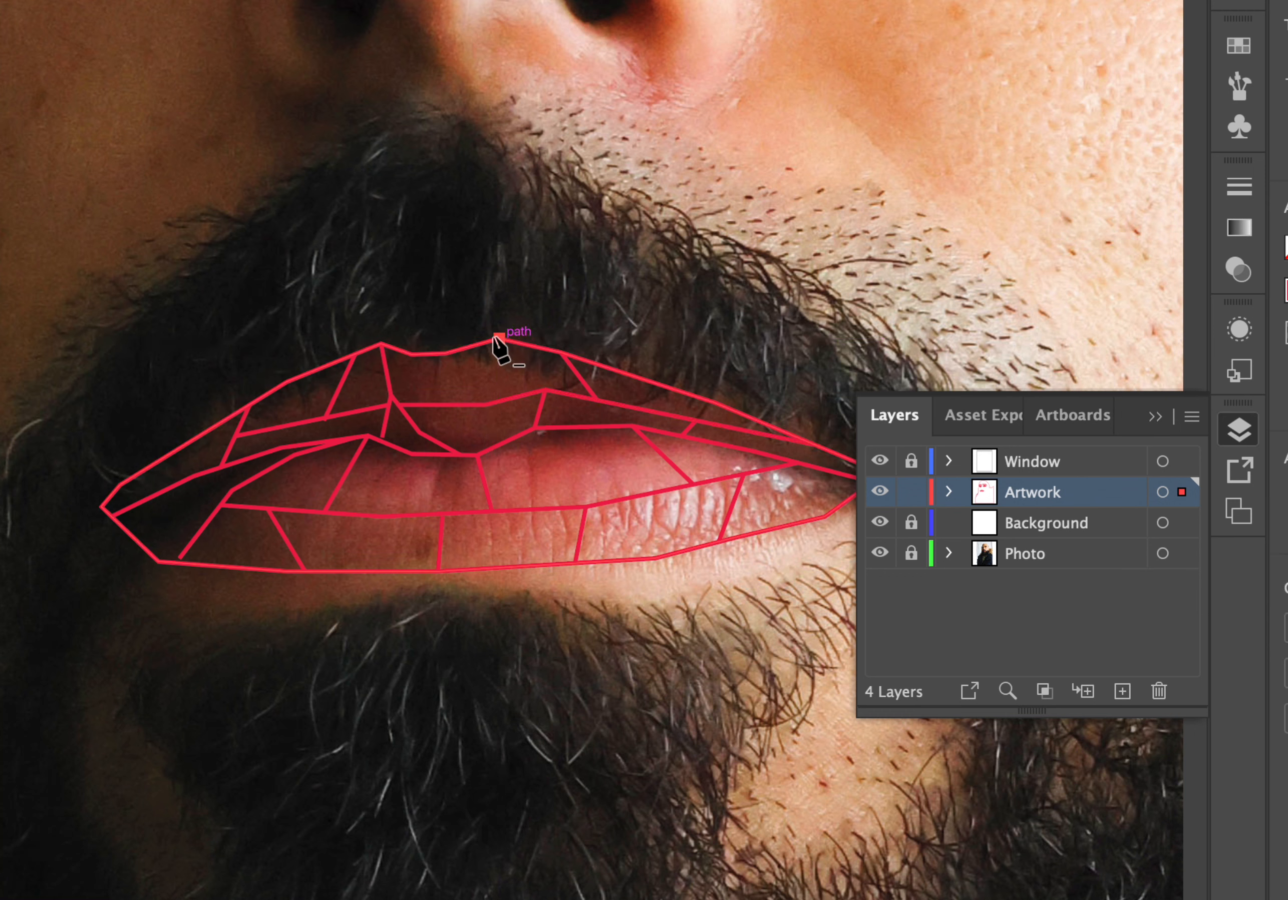
pyautogui.click(516, 395)
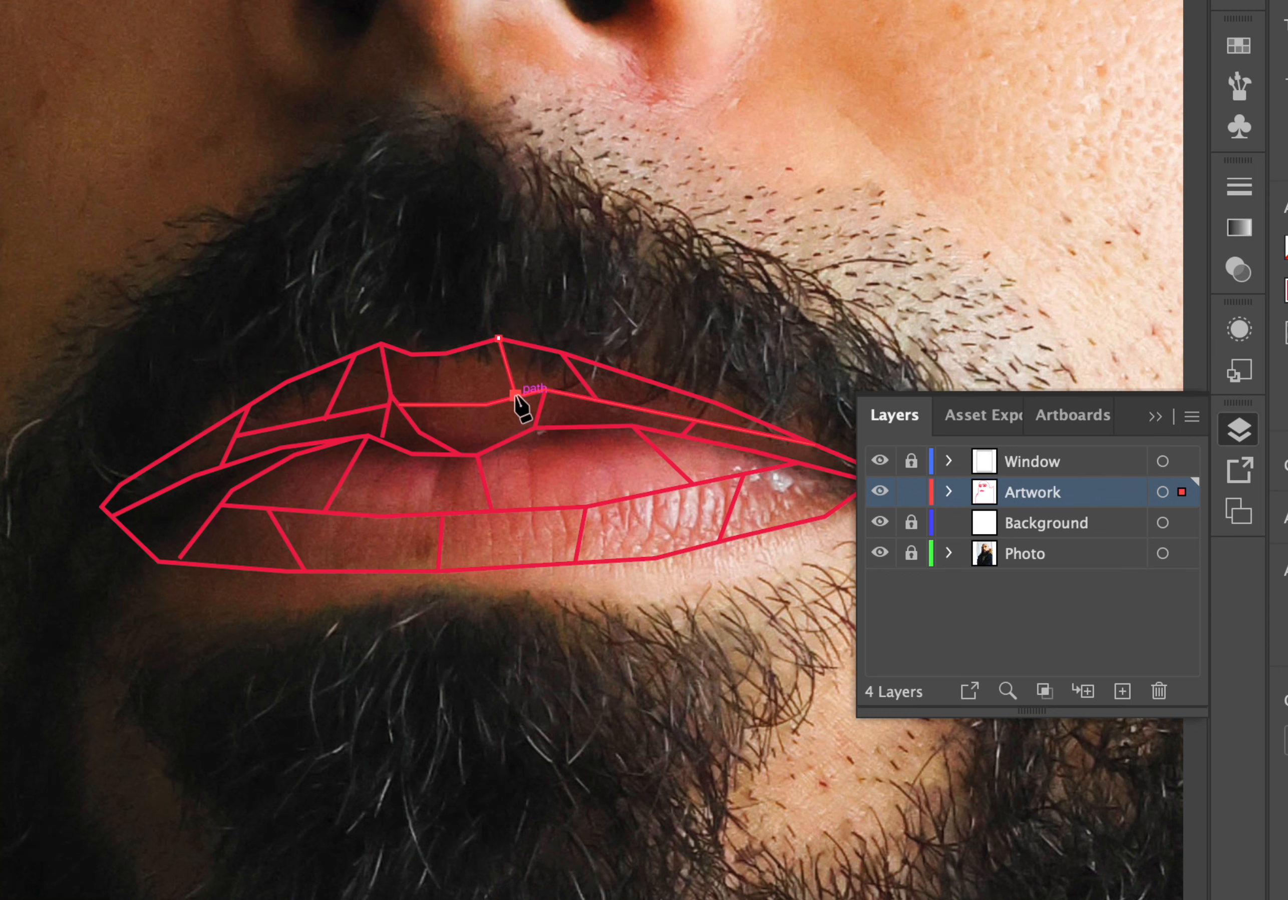
pyautogui.press('a')
pyautogui.click(383, 348)
pyautogui.moveTo(381, 345); pyautogui.dragTo(403, 351)
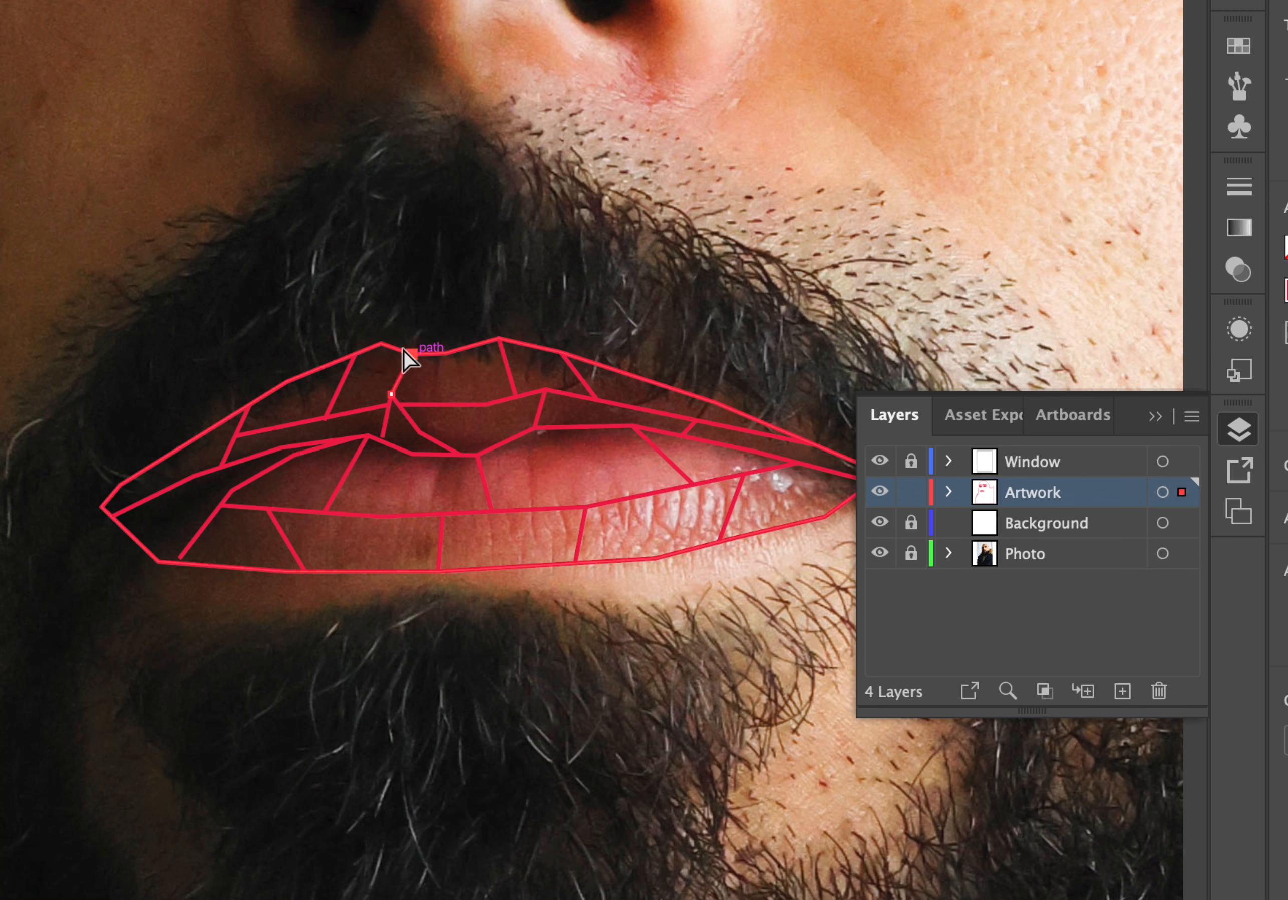
pyautogui.click(411, 293)
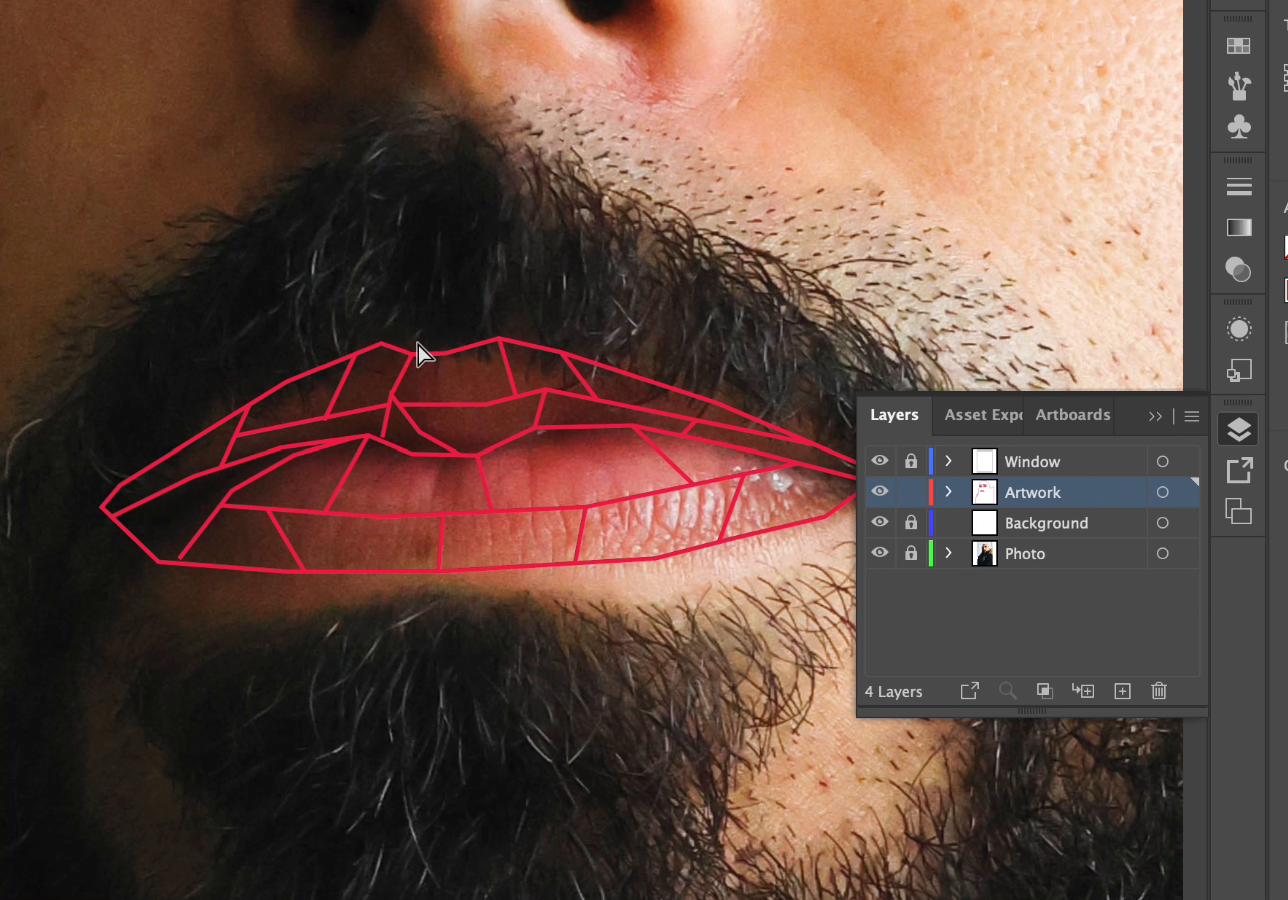
pyautogui.click(407, 425)
pyautogui.moveTo(384, 439)
pyautogui.mouseDown()
pyautogui.moveTo(392, 397)
pyautogui.moveTo(393, 416)
pyautogui.mouseUp()
pyautogui.press('super+z')
pyautogui.click(345, 265)
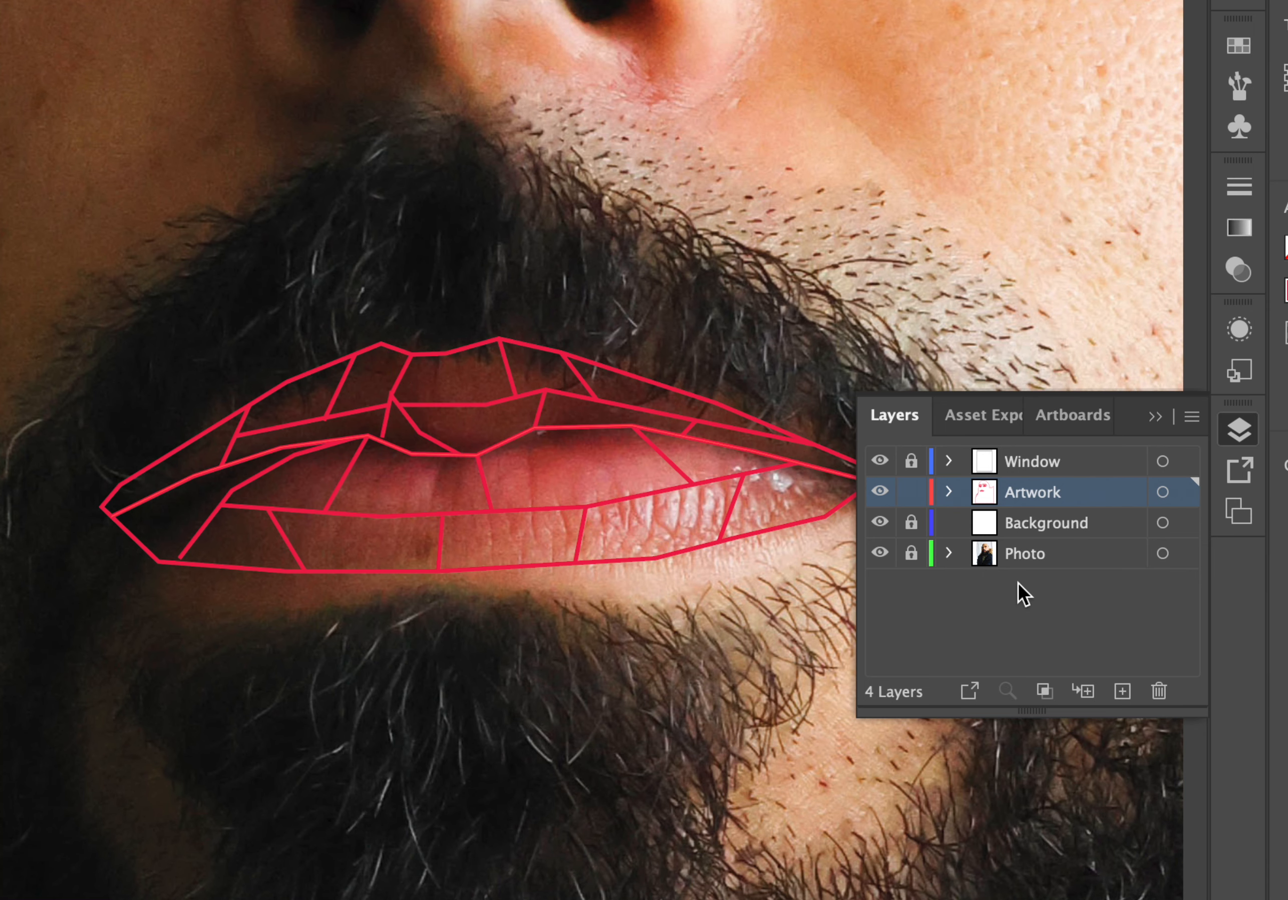
# Hide the Photo layer to review the lip wireframe against the whole face, then show the photo again.
pyautogui.click(880, 553)
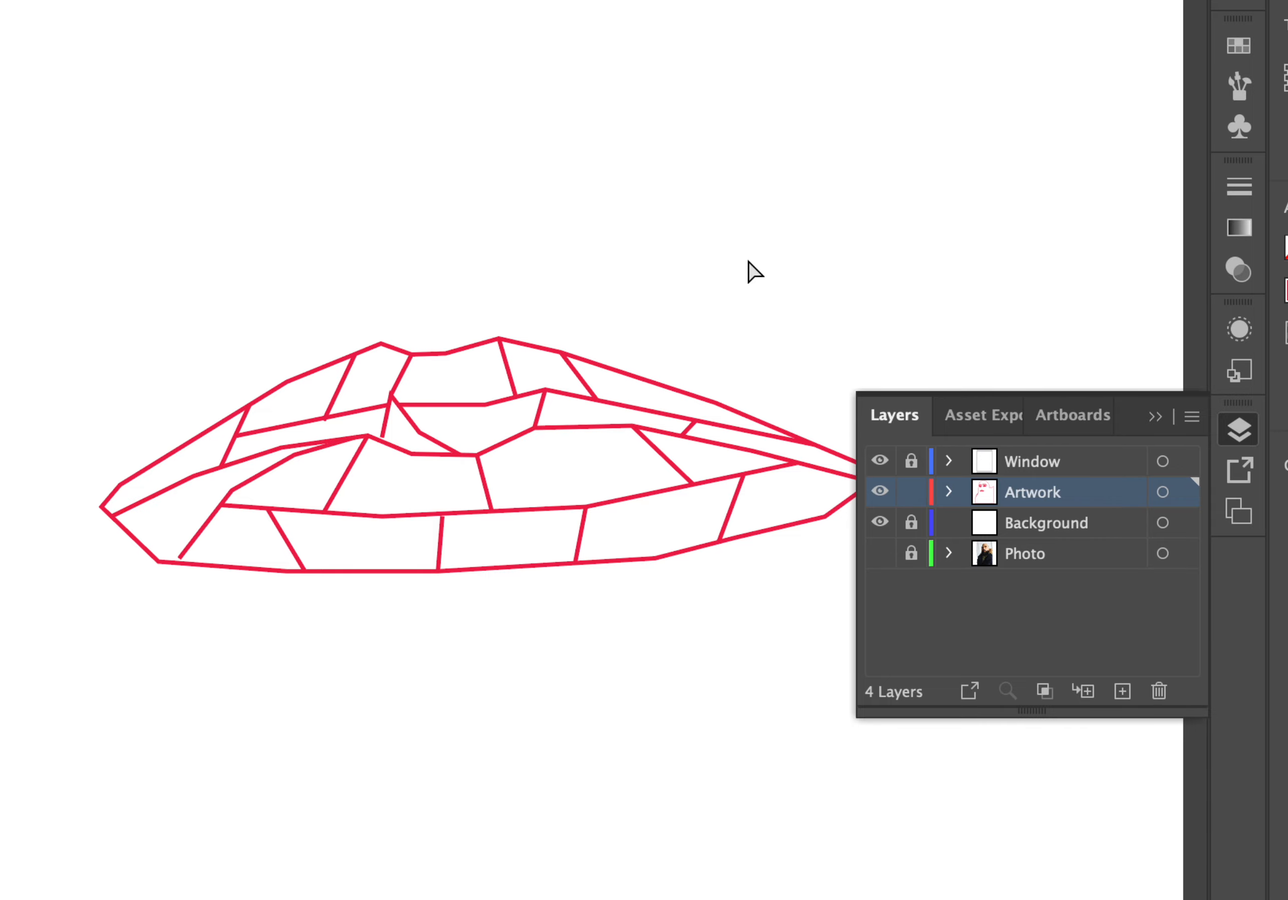
pyautogui.press('super+minus')
pyautogui.press('super+minus')
pyautogui.press('super+minus')
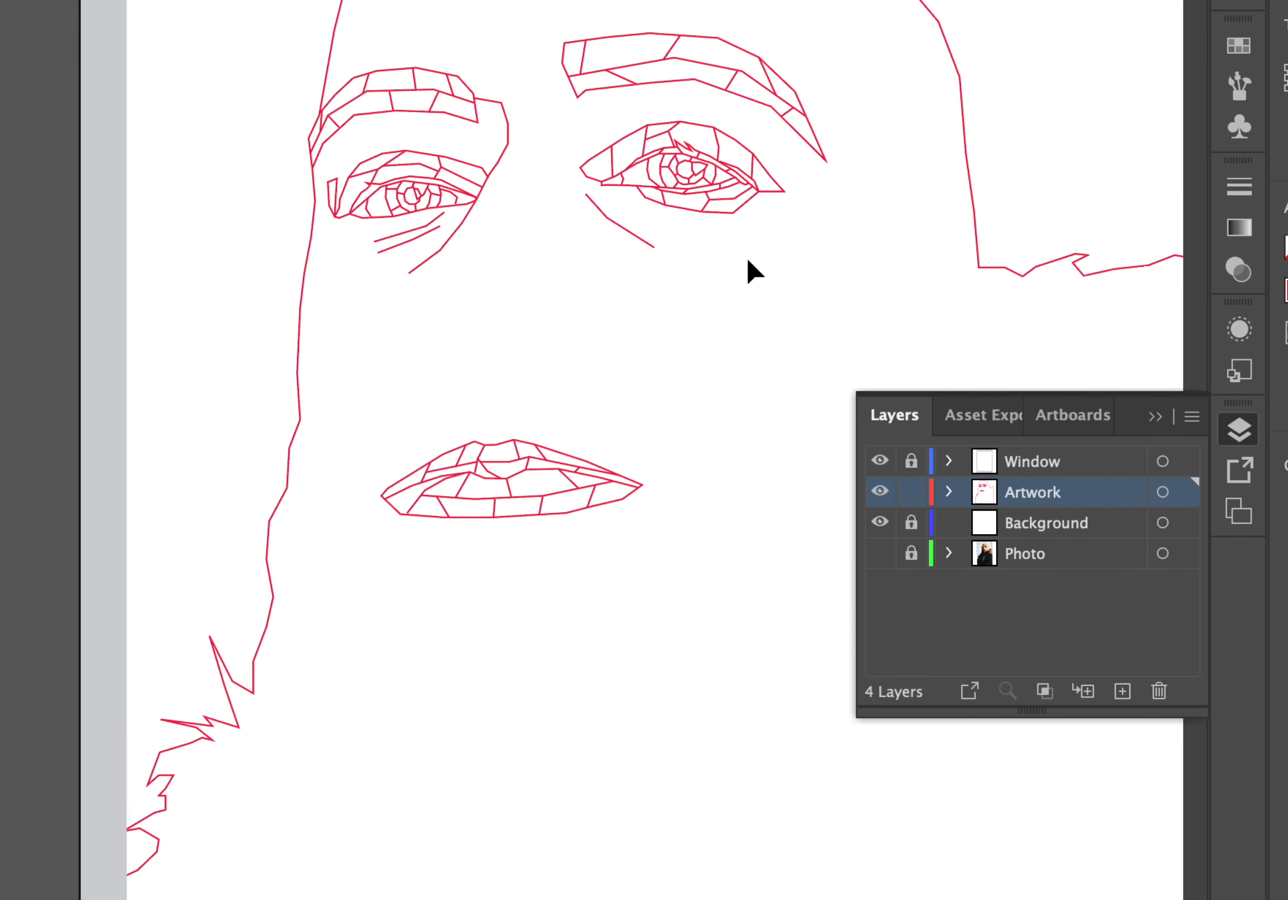
pyautogui.press('super+plus')
pyautogui.press('super+plus')
pyautogui.press('super+plus')
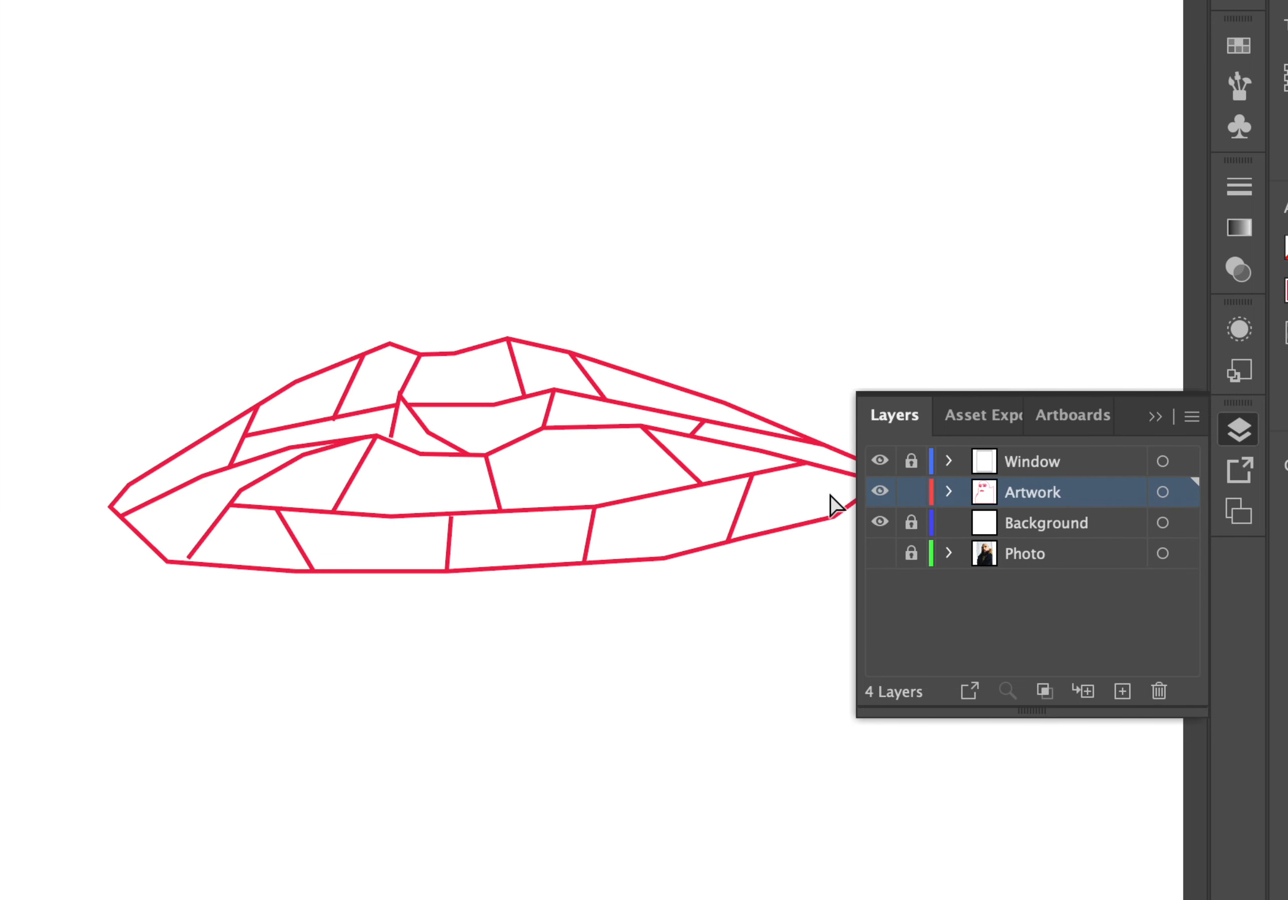
pyautogui.click(880, 554)
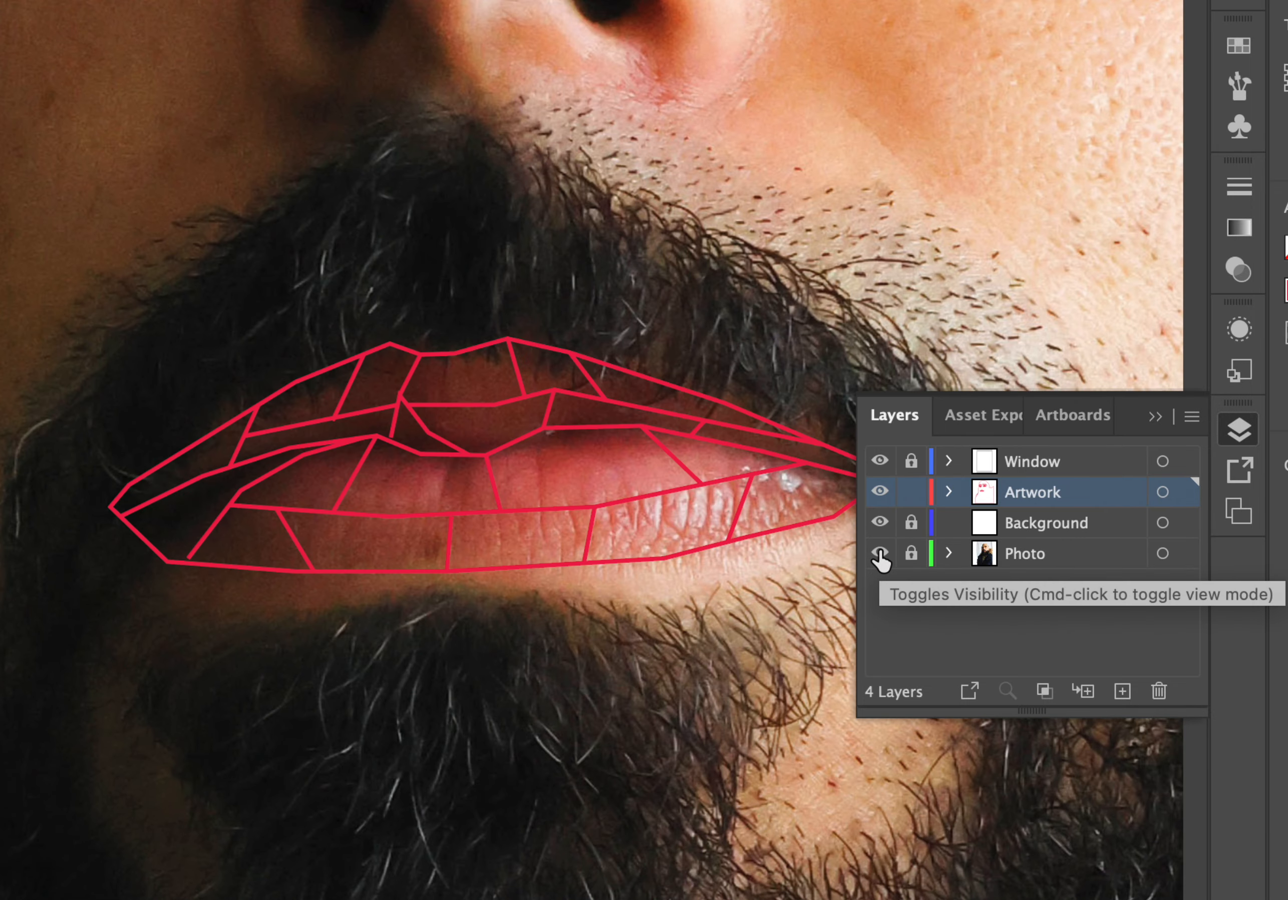